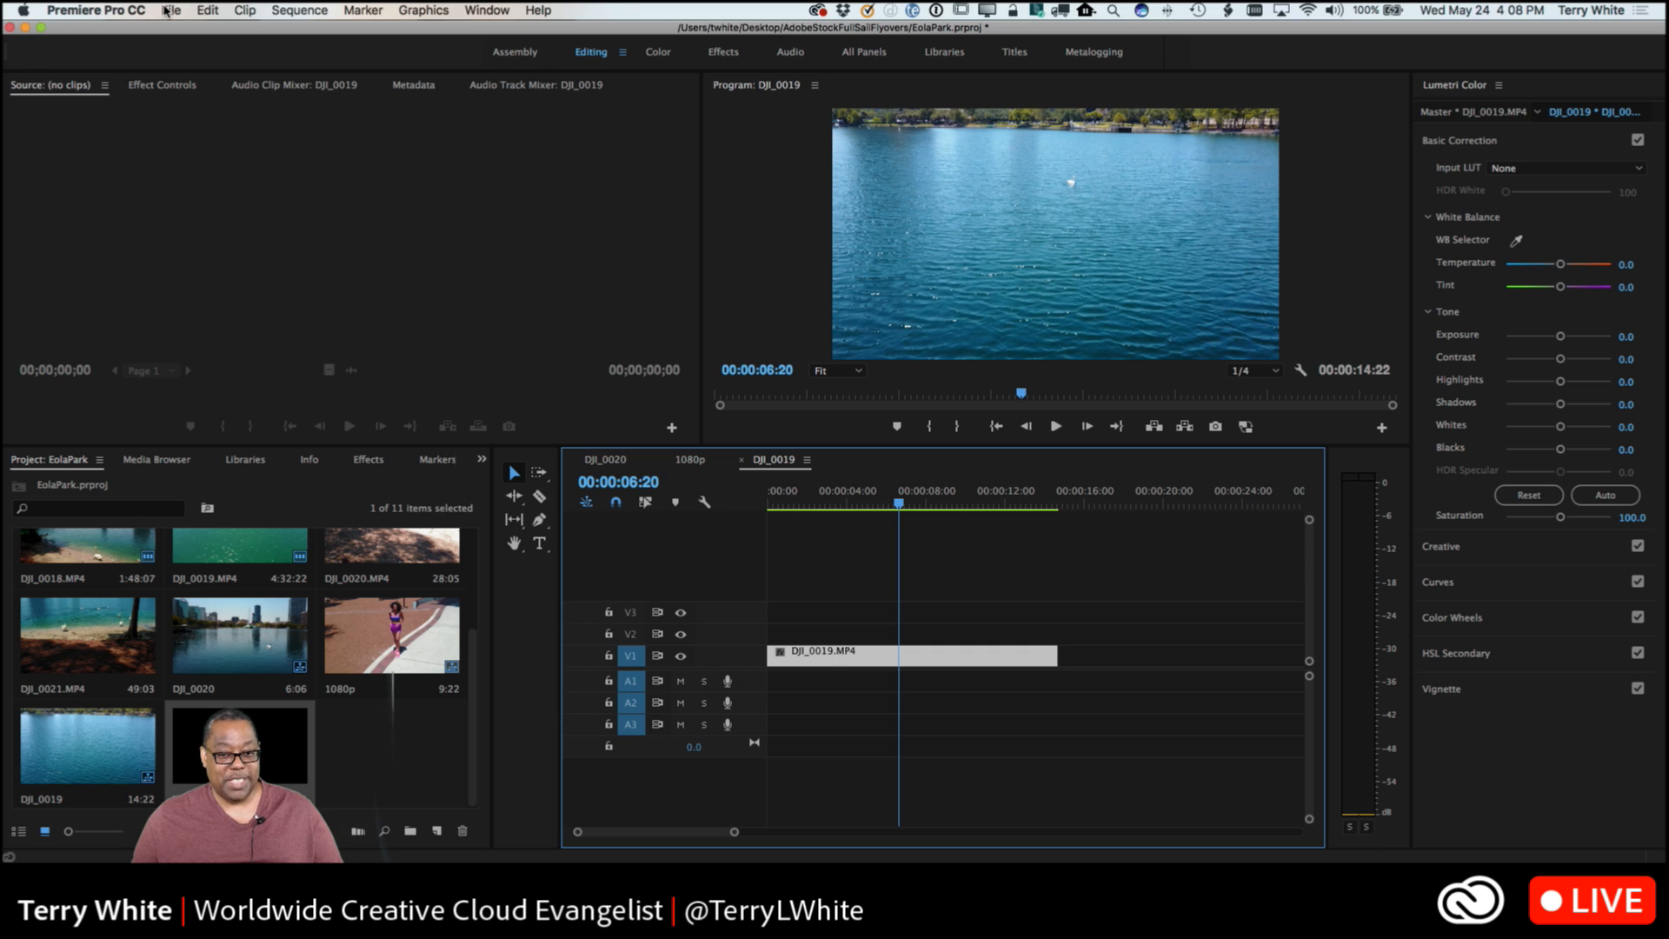
# Create a new legacy title with the default video settings and move its designer window clear of the screen edge.
pyautogui.click(168, 10)
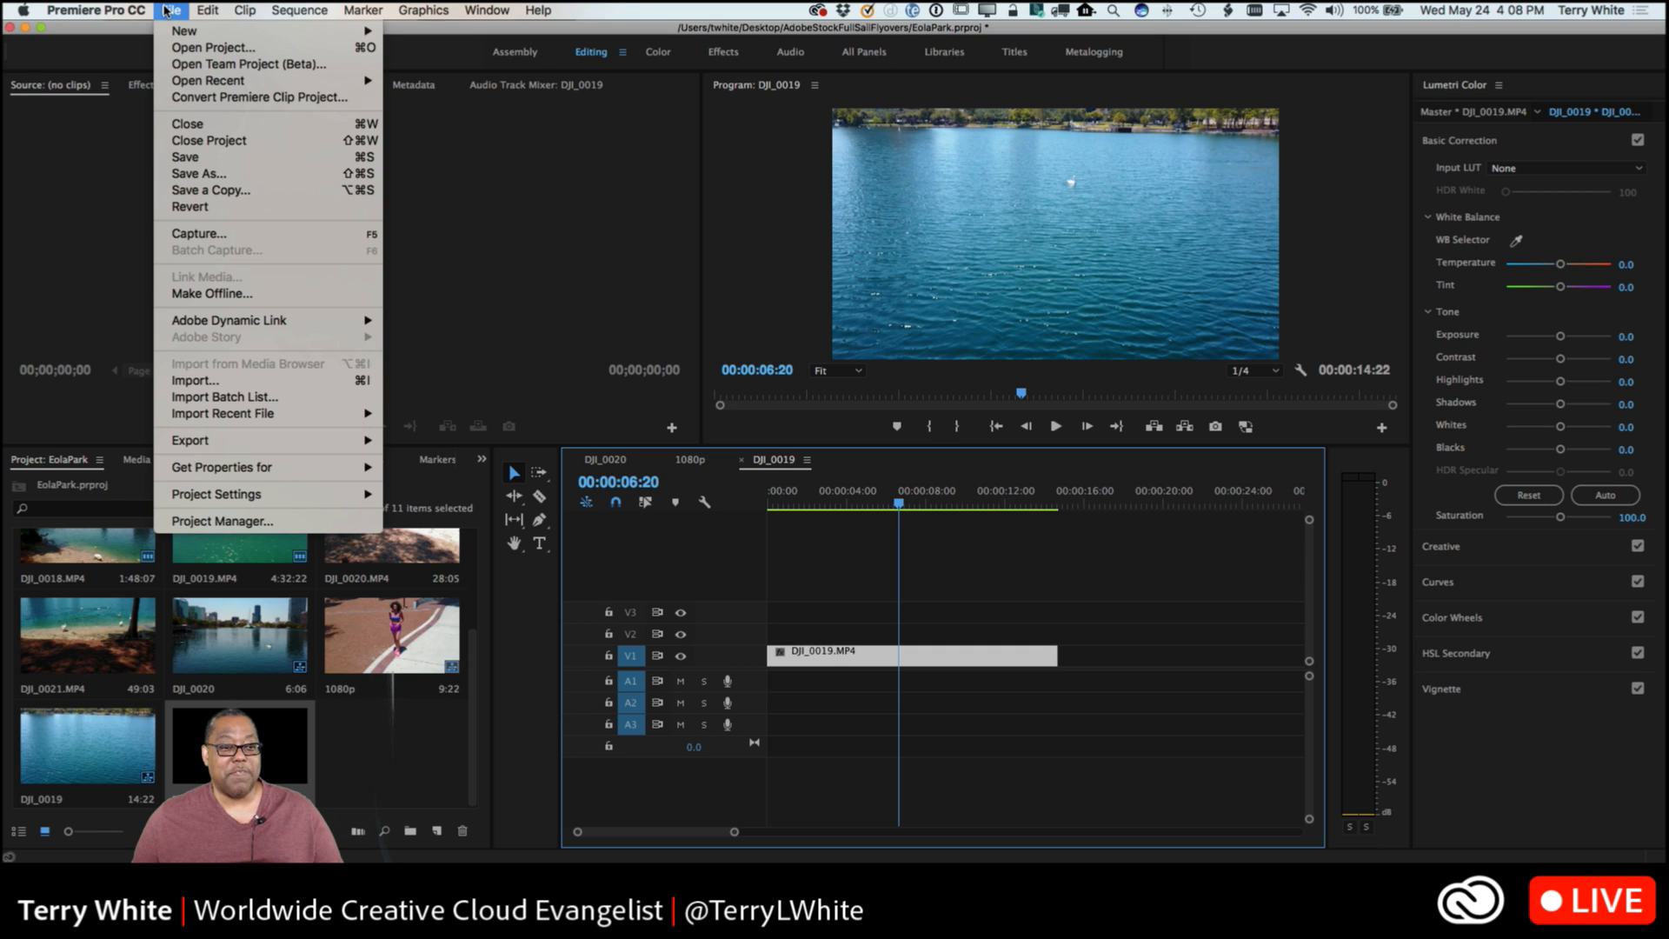
pyautogui.moveTo(171, 33)
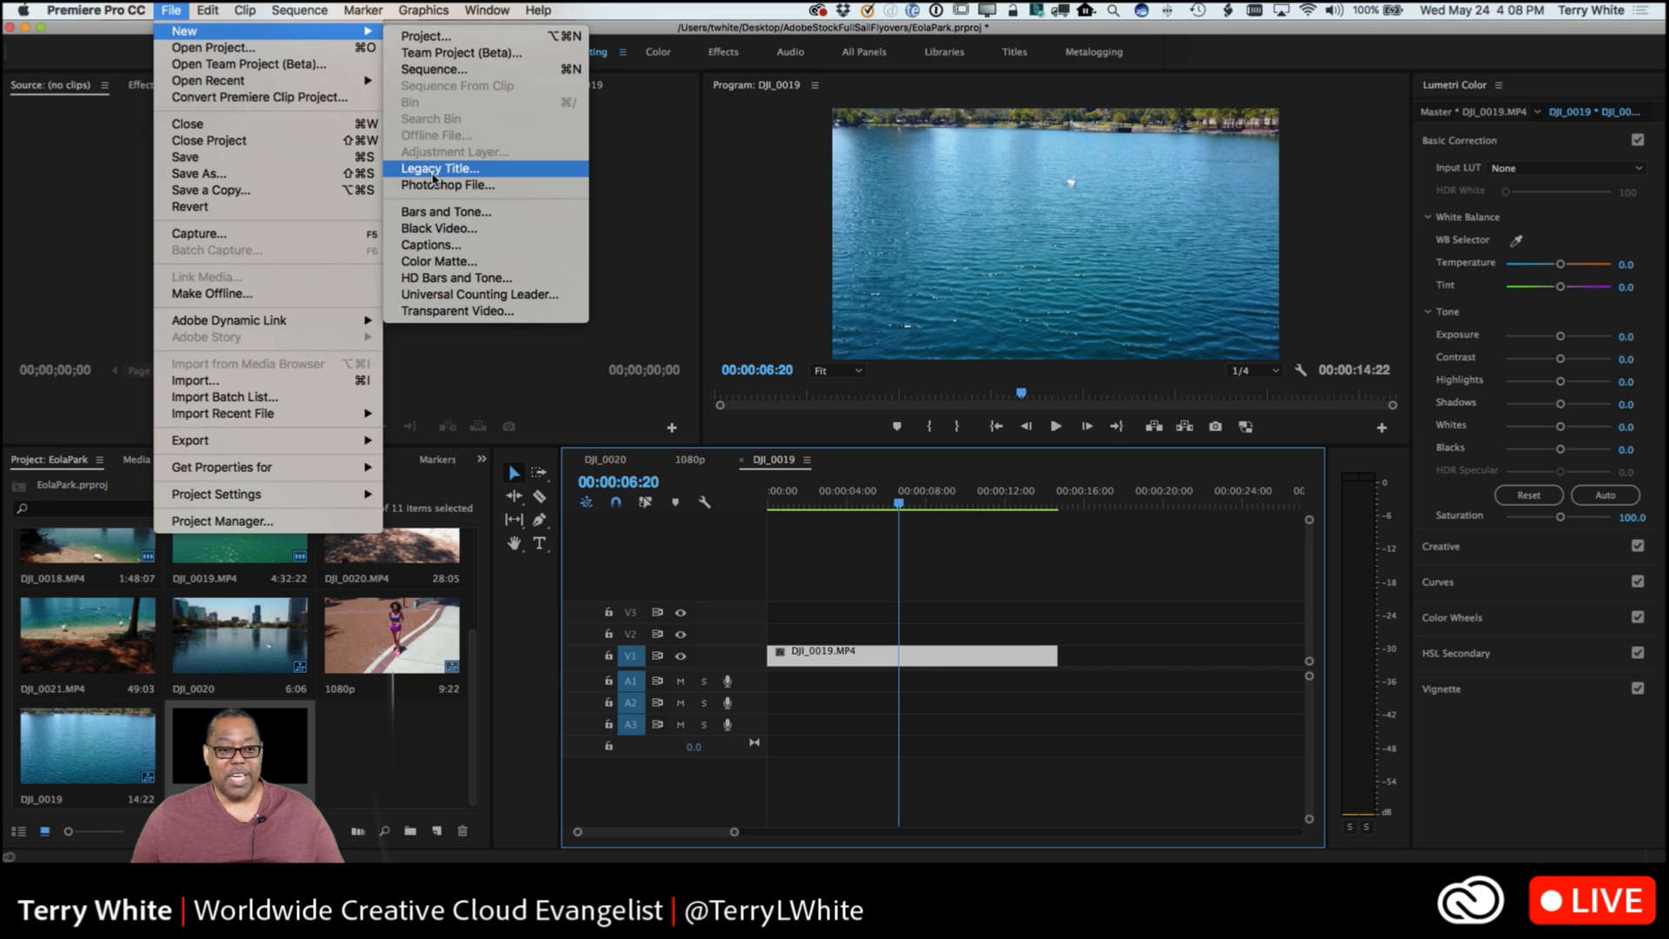
pyautogui.click(433, 179)
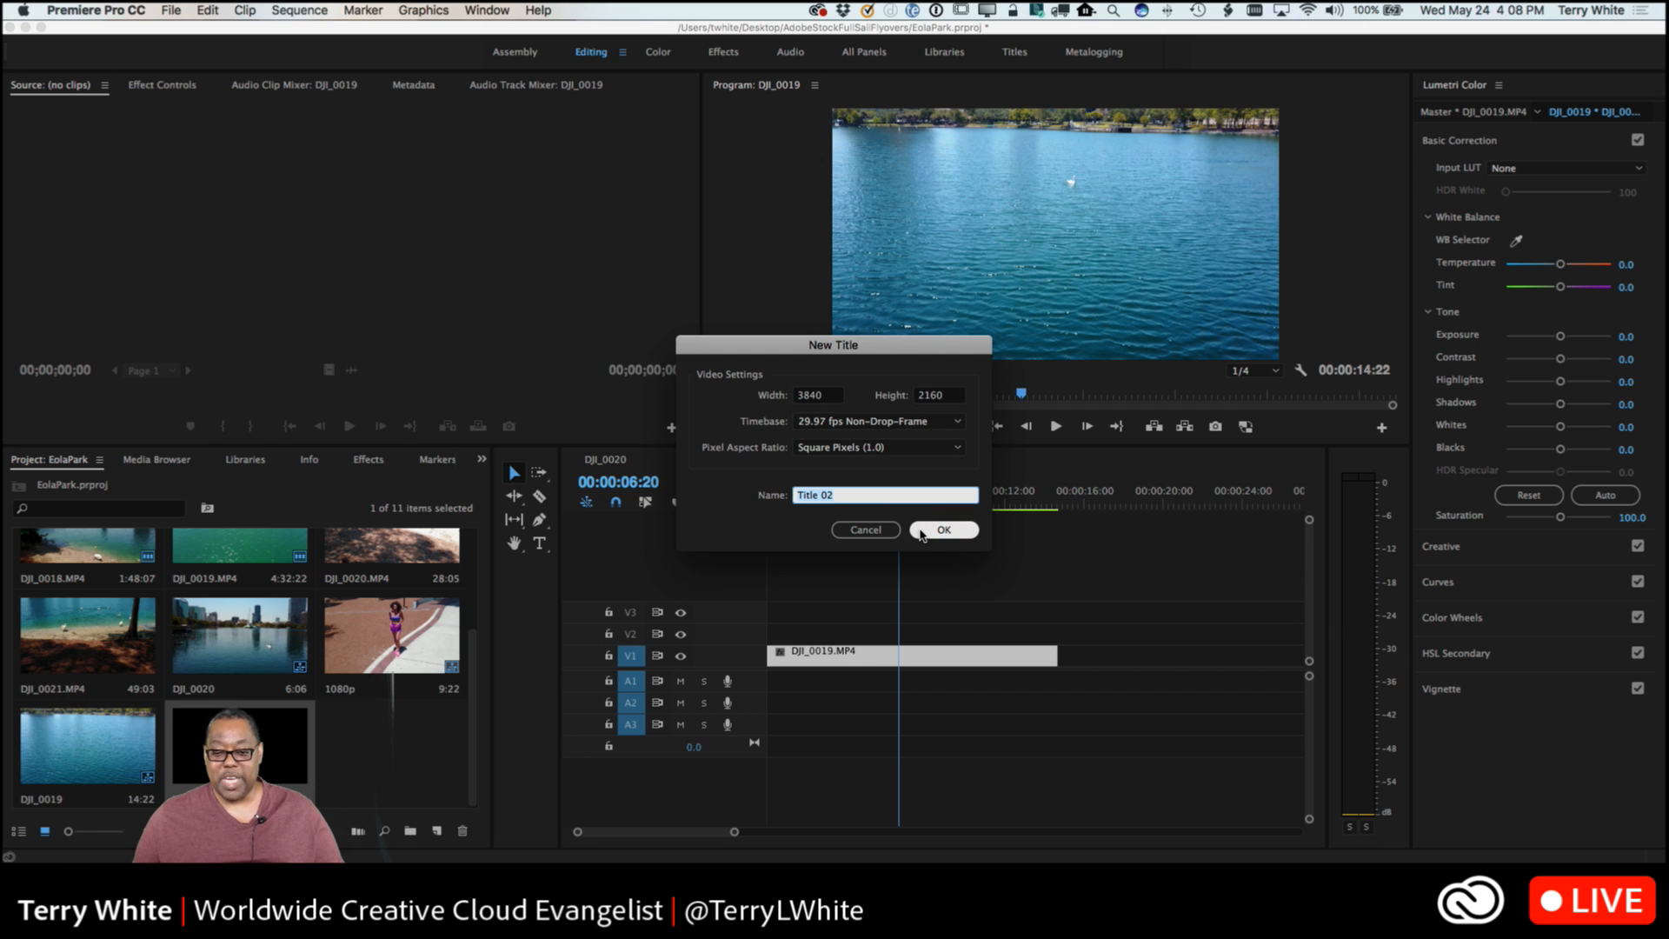
pyautogui.click(921, 531)
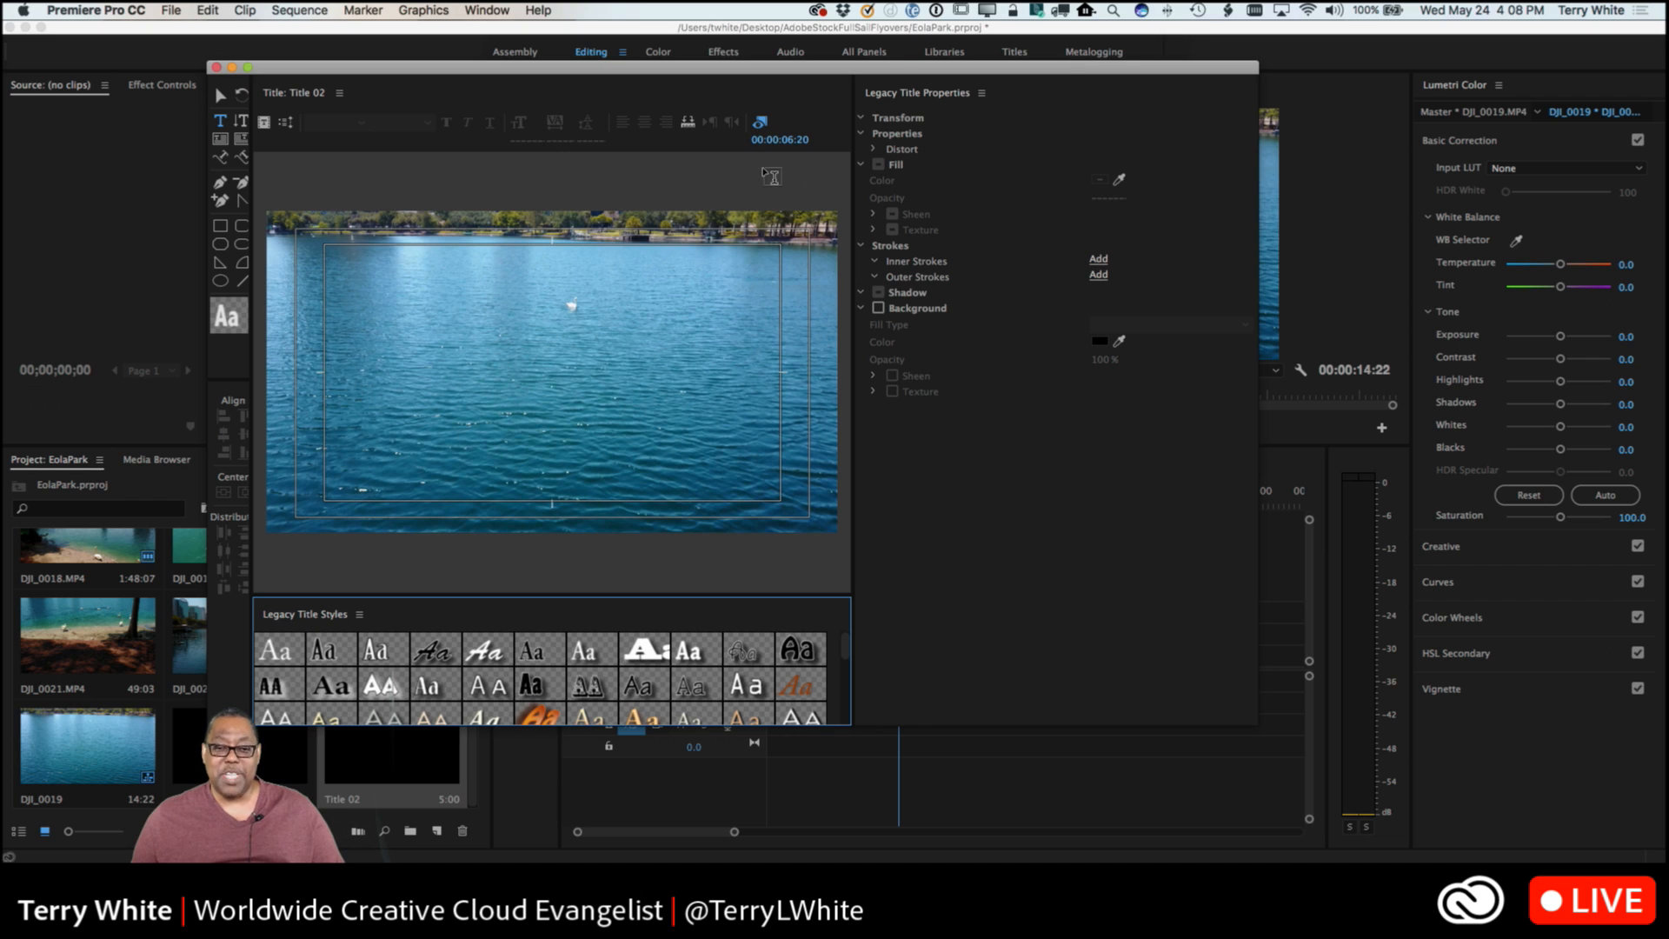
pyautogui.moveTo(701, 68); pyautogui.dragTo(818, 88)
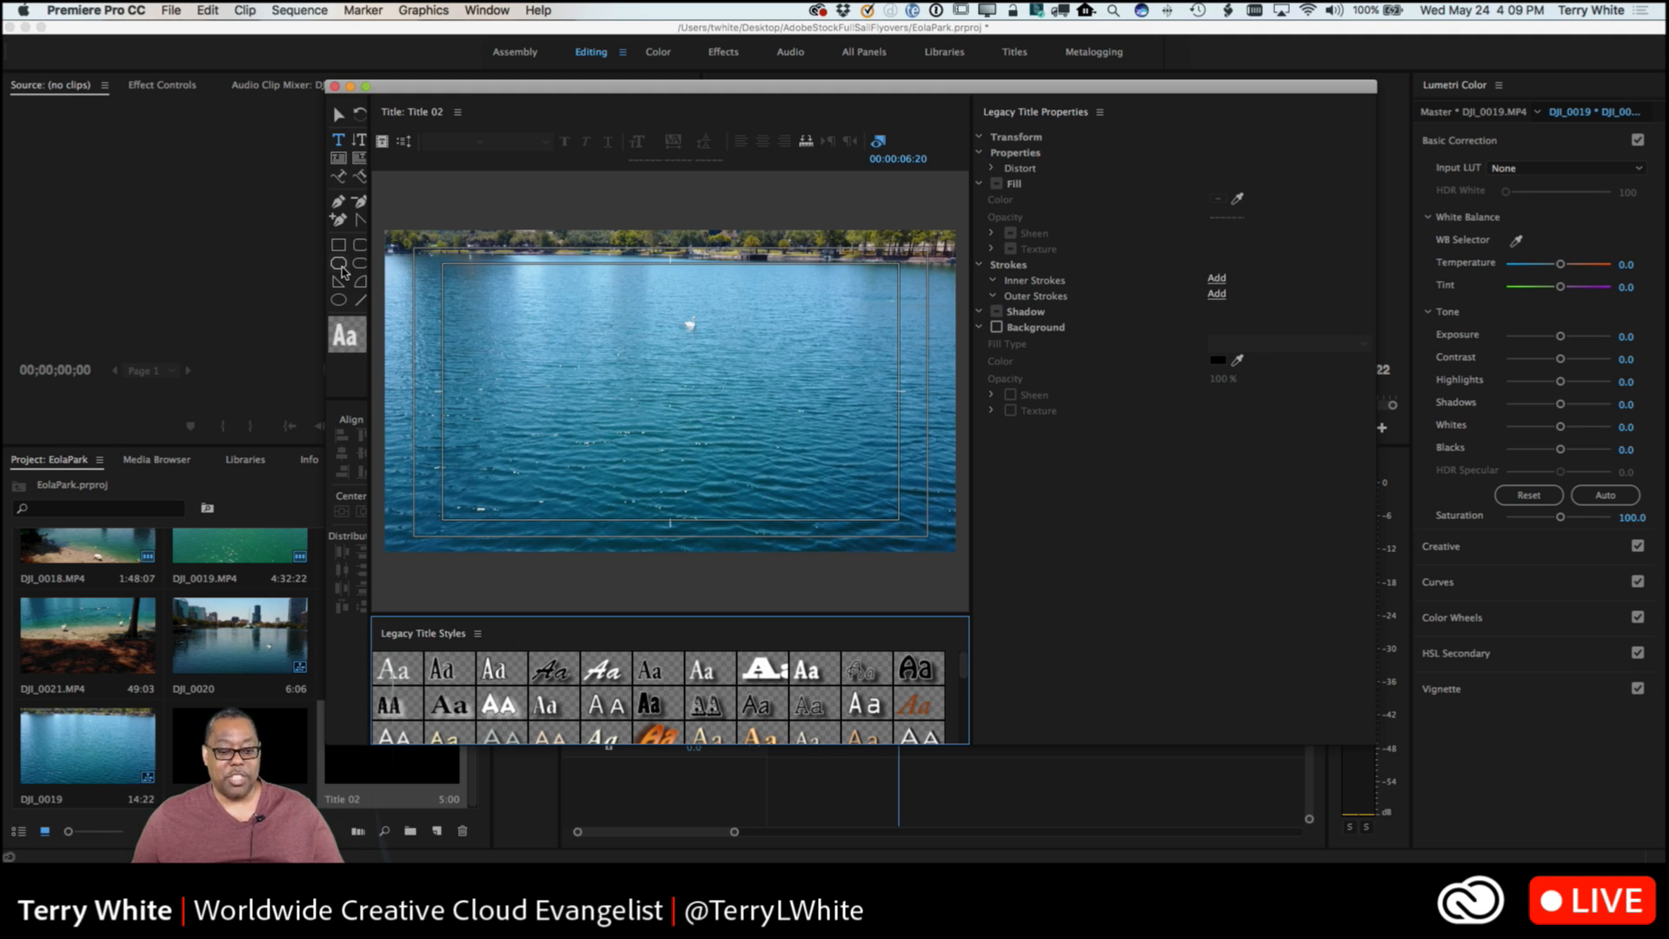
# Look through the available legacy title styles and close the title designer.
pyautogui.scroll(-3, 503, 664)
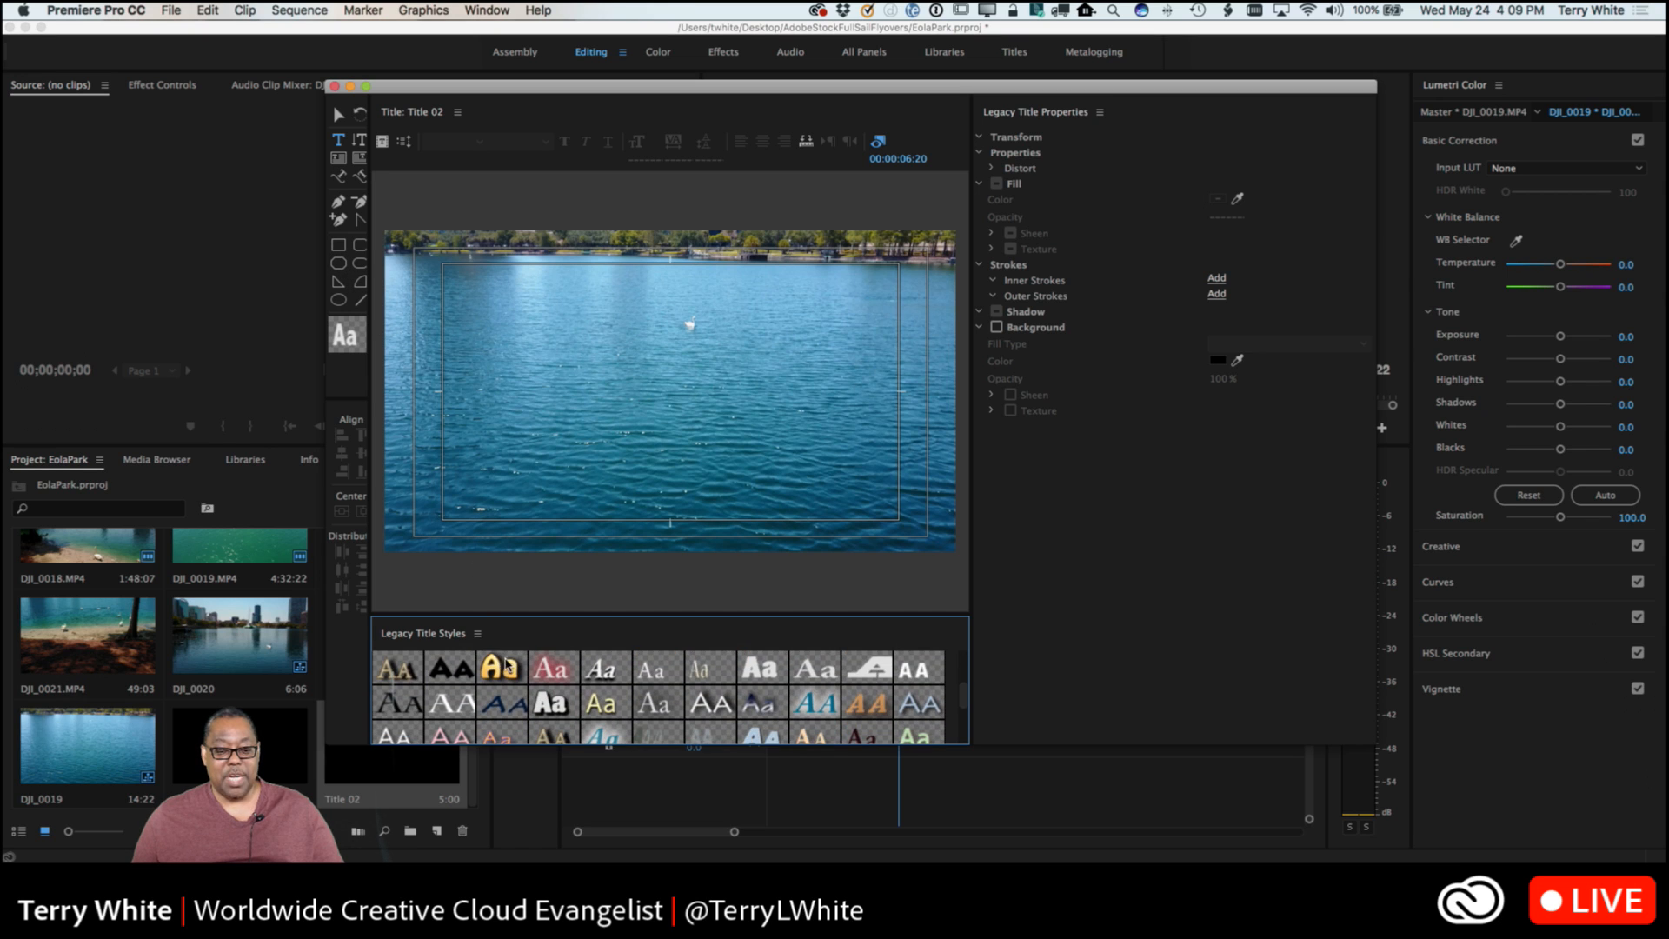
pyautogui.scroll(-10, 509, 668)
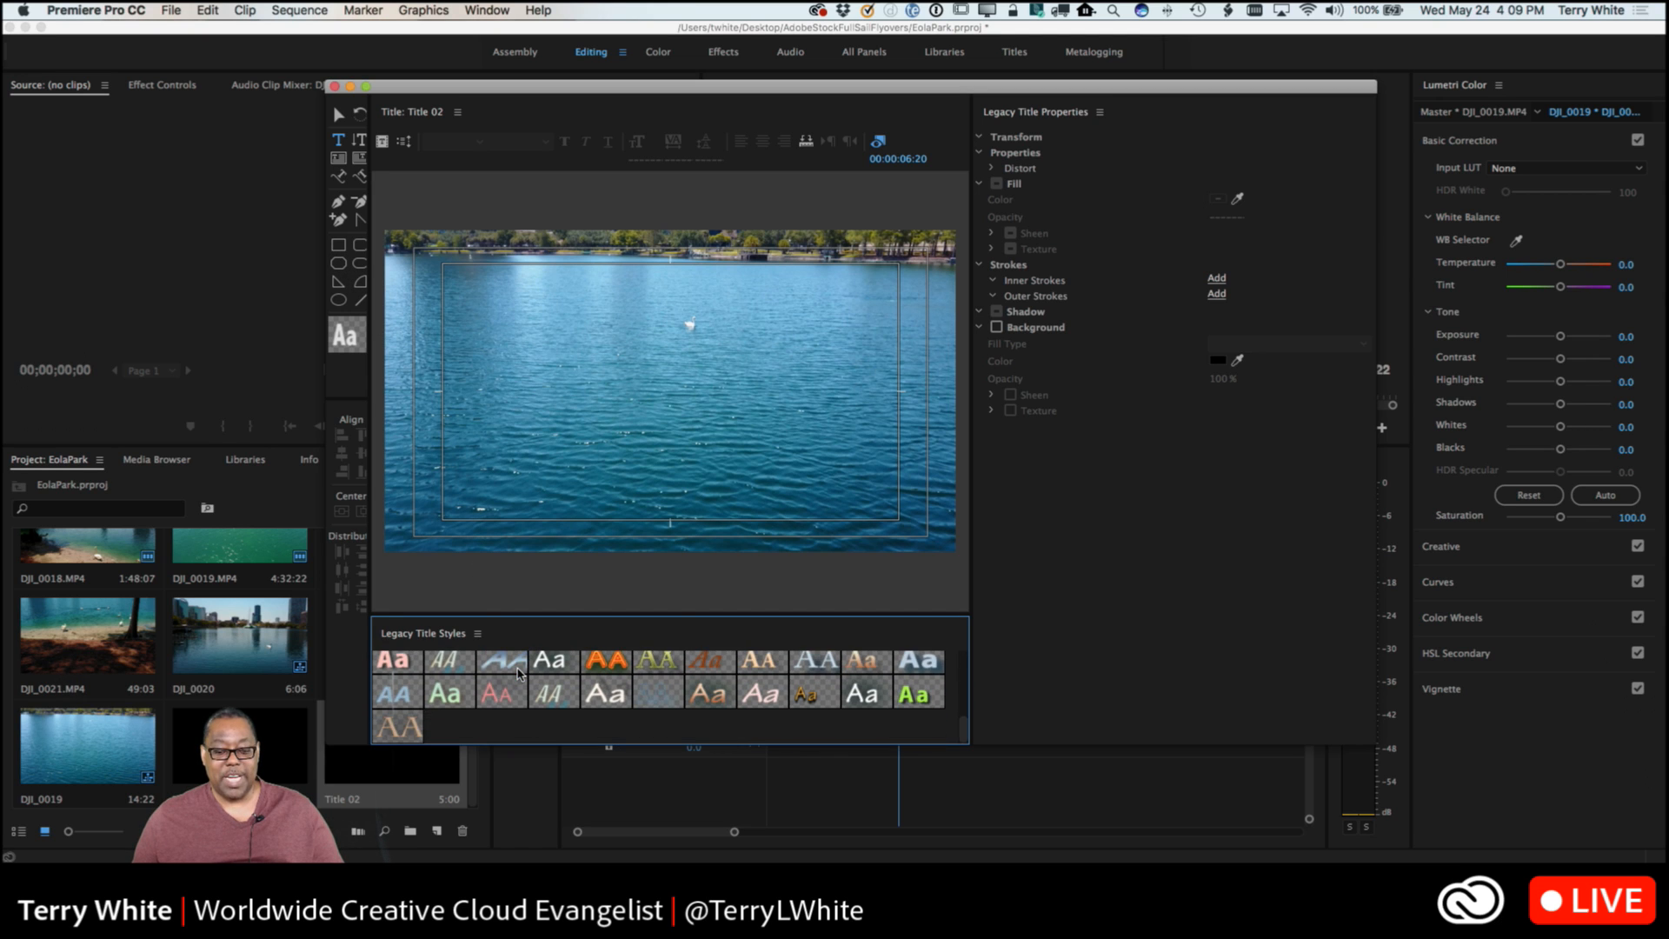
pyautogui.scroll(8, 518, 672)
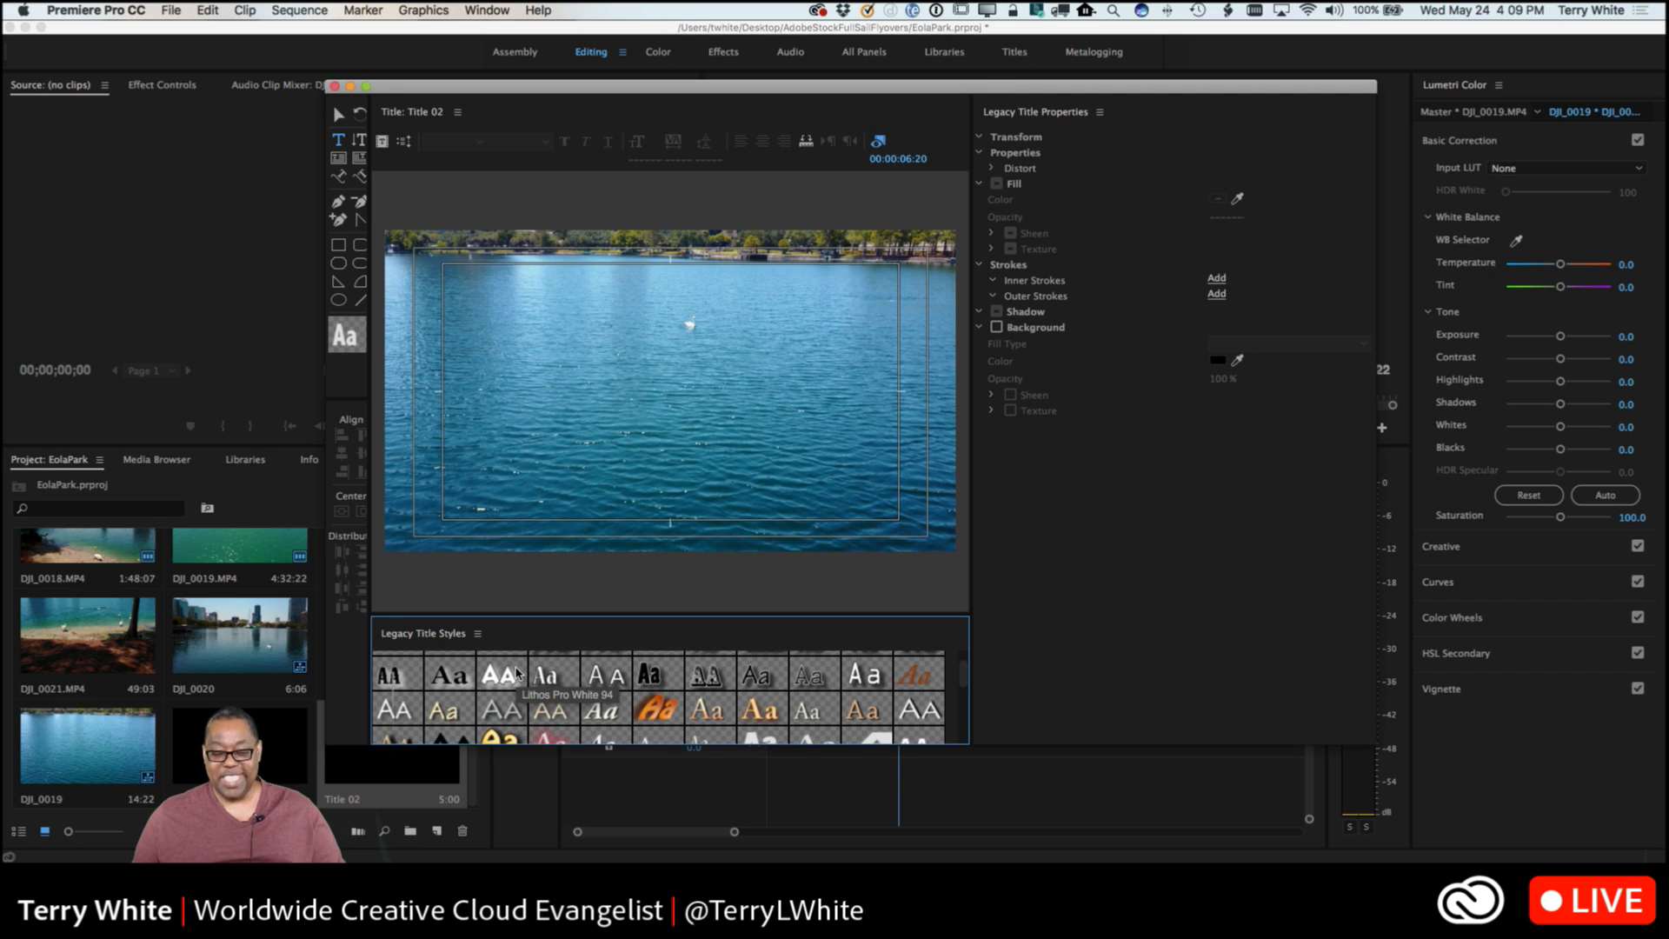
pyautogui.scroll(-6, 523, 684)
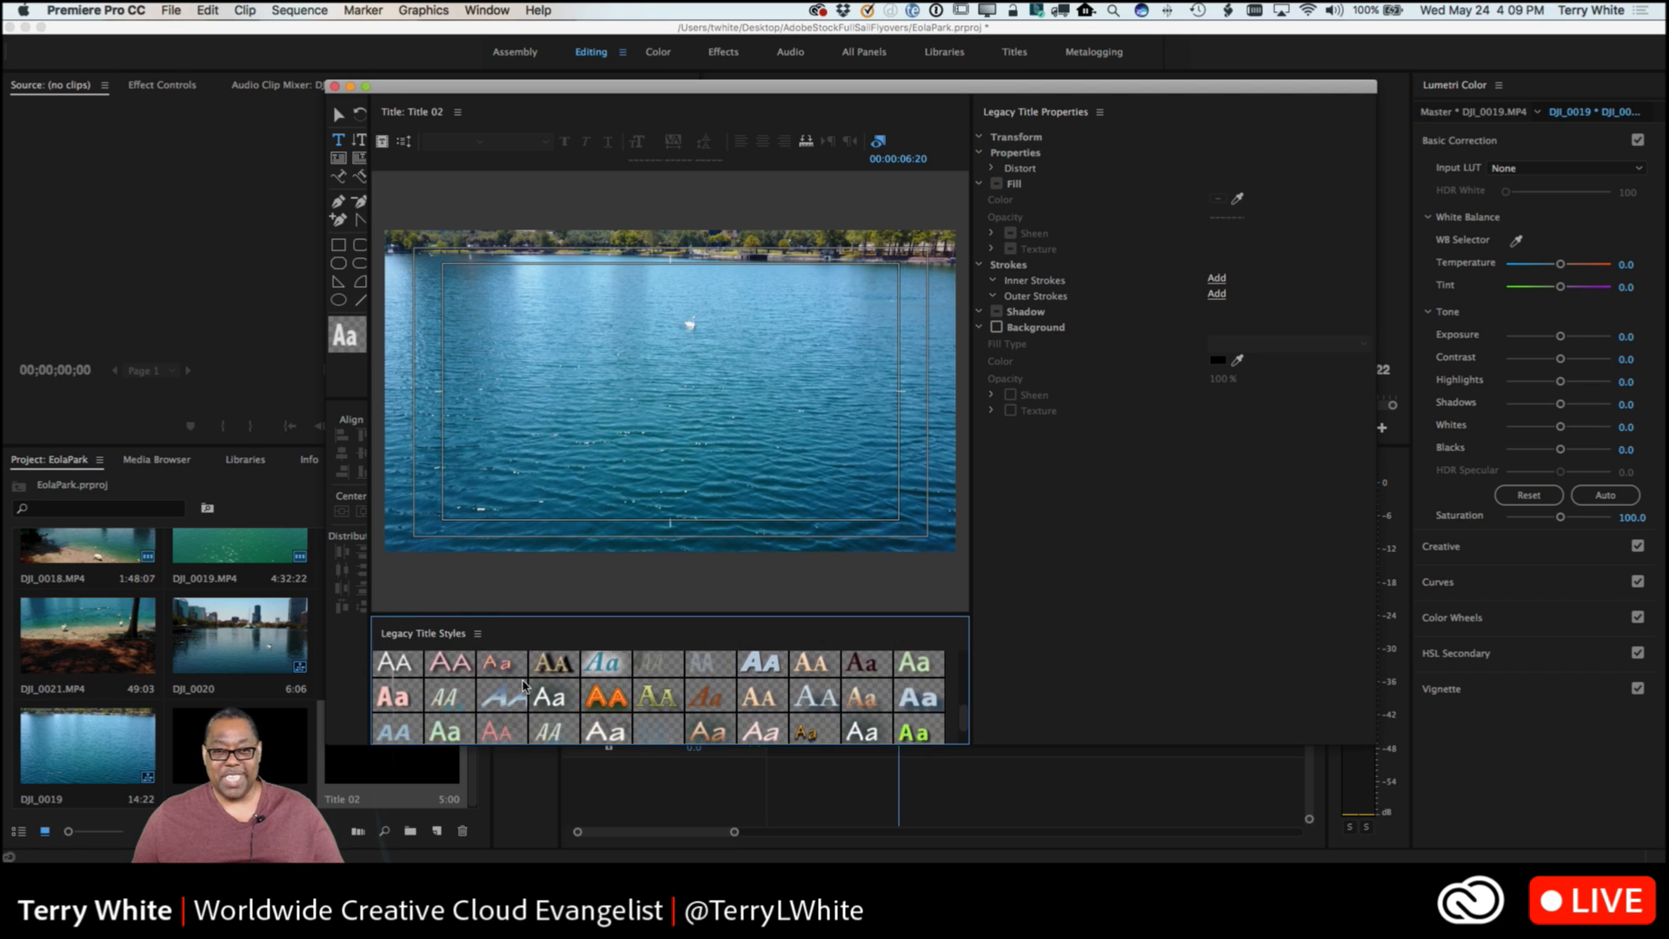
pyautogui.scroll(8, 523, 684)
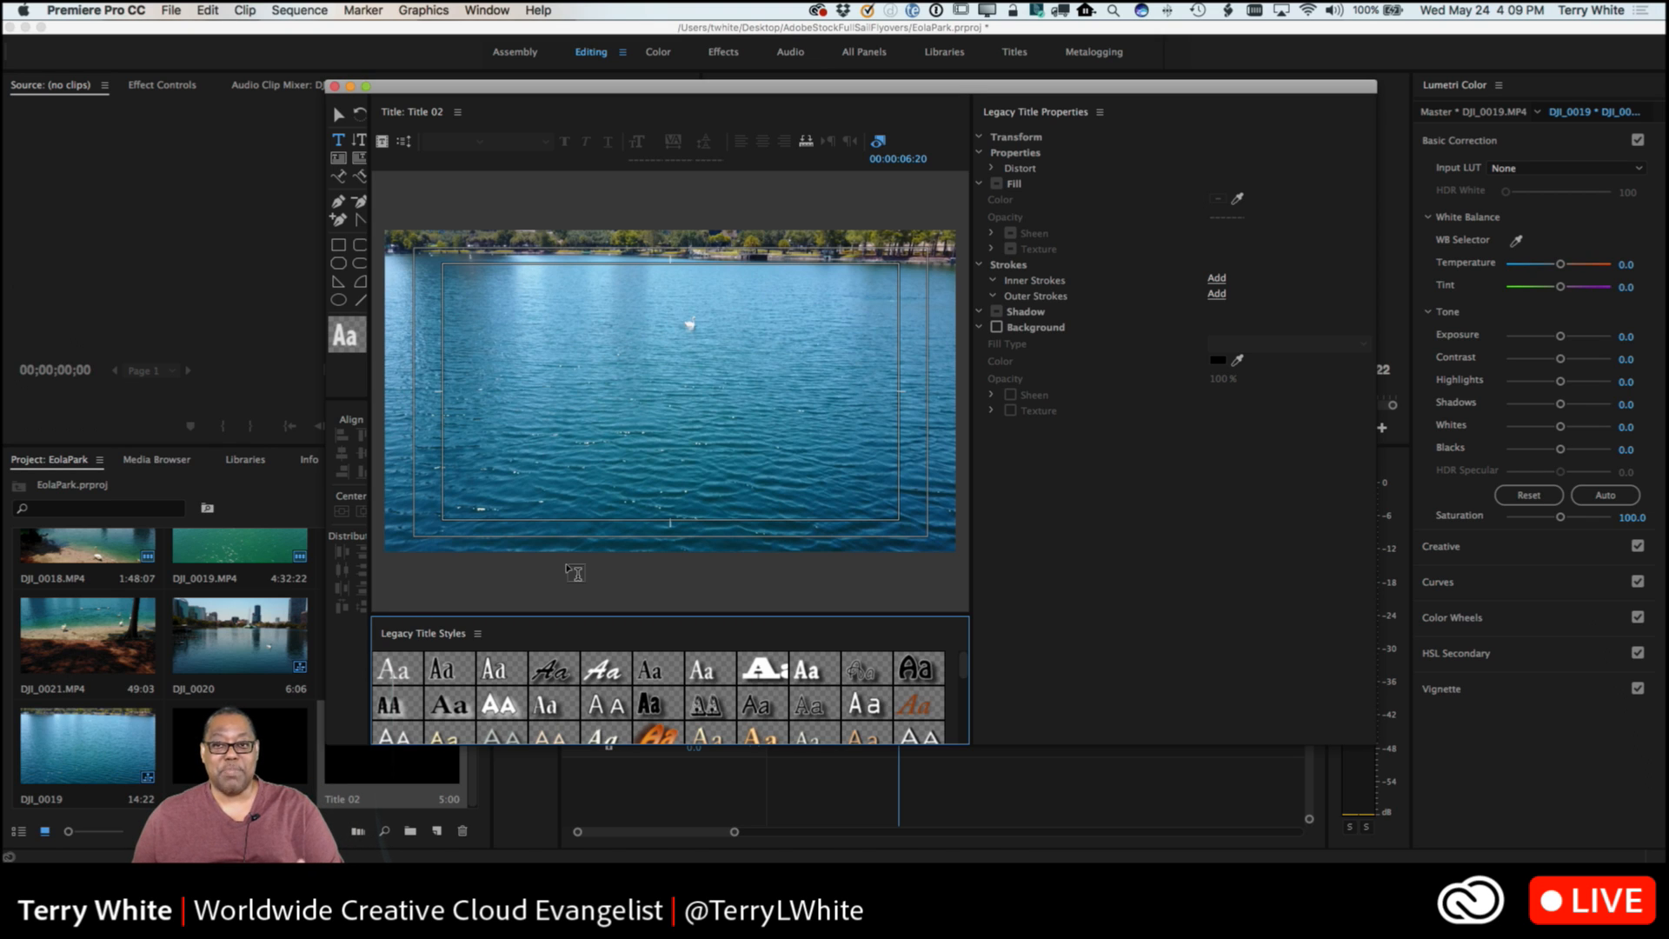
pyautogui.click(335, 88)
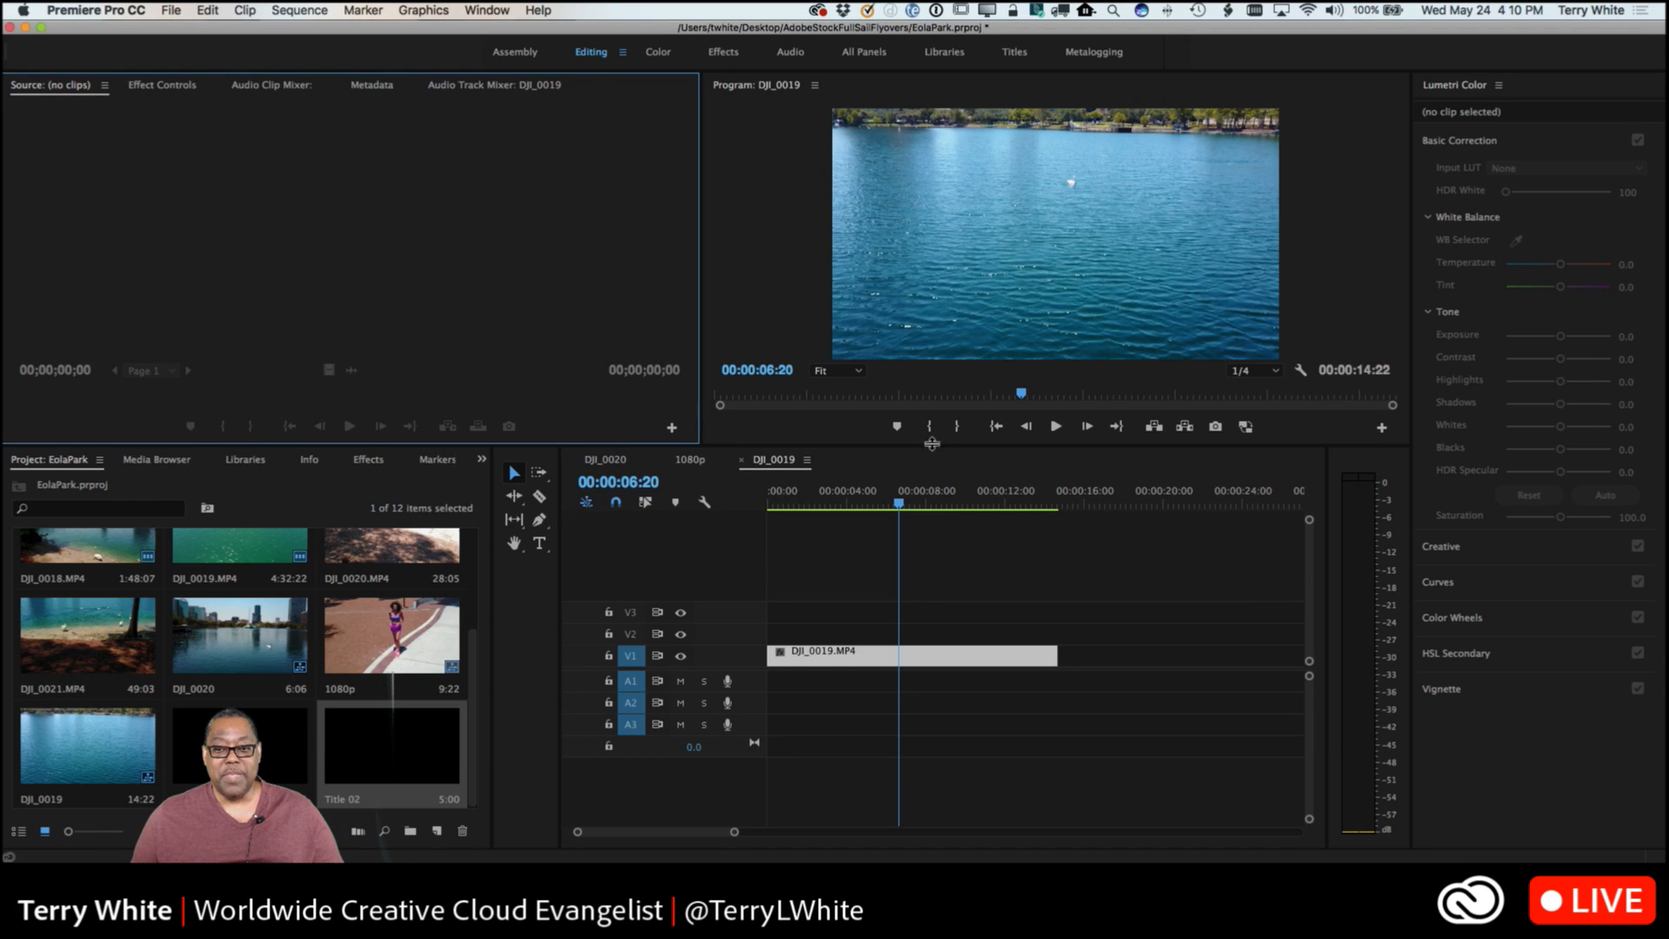
# Draw a wide text box across the middle of the program frame with the Type tool and enter the text Swan Lake.
pyautogui.click(540, 544)
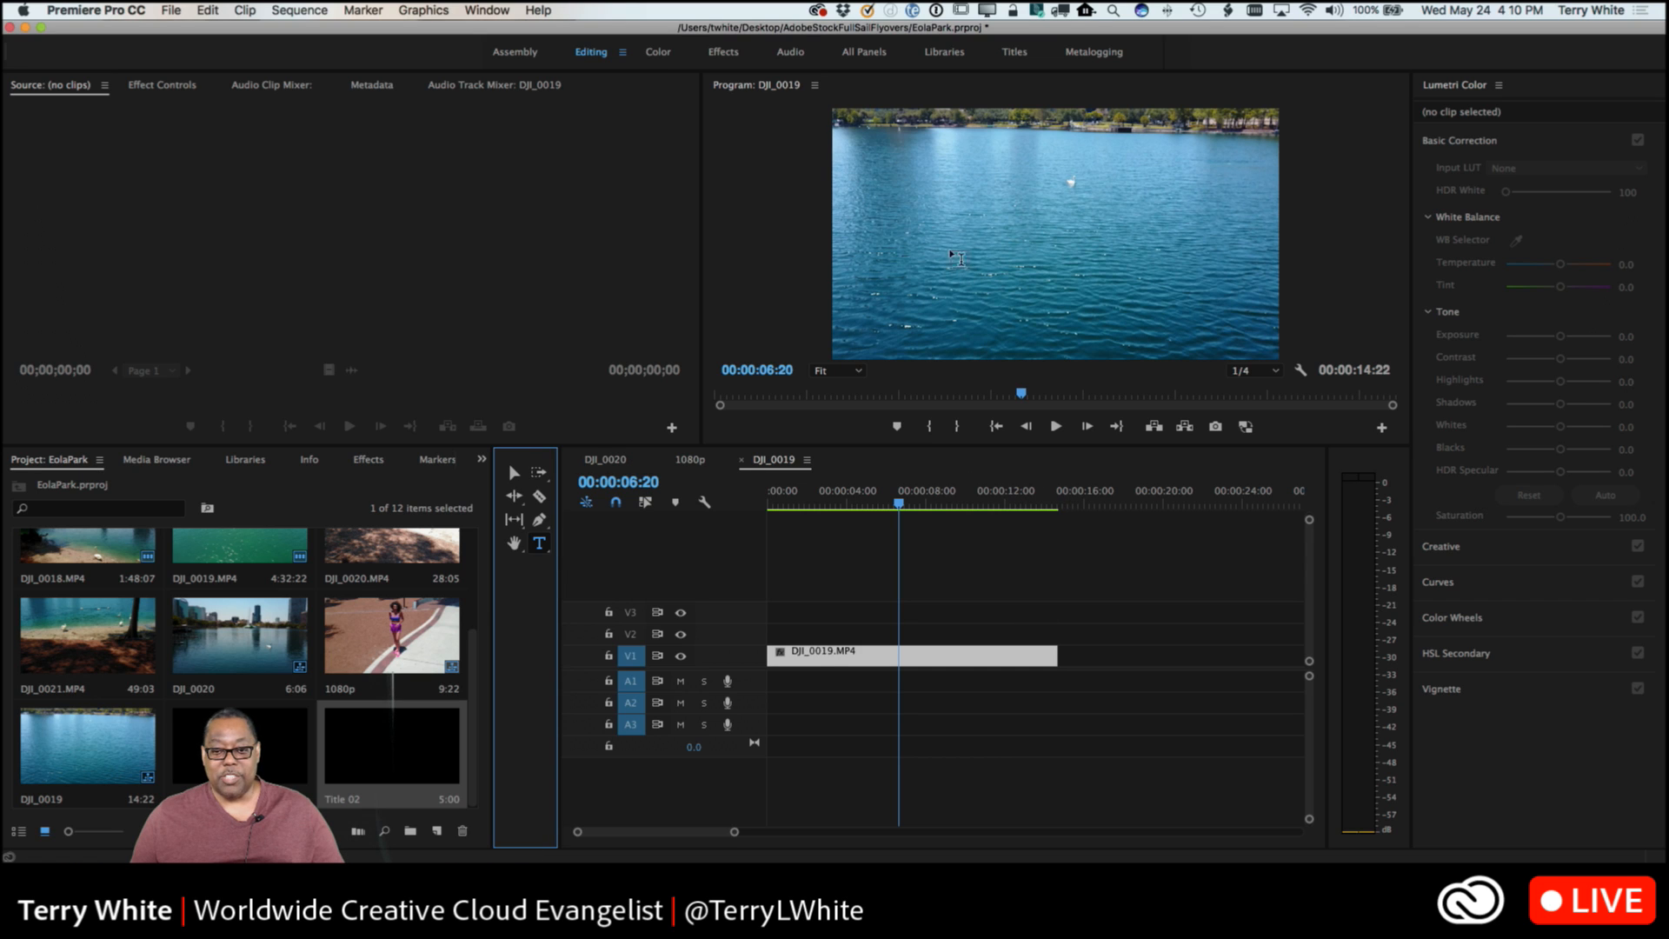
pyautogui.click(930, 233)
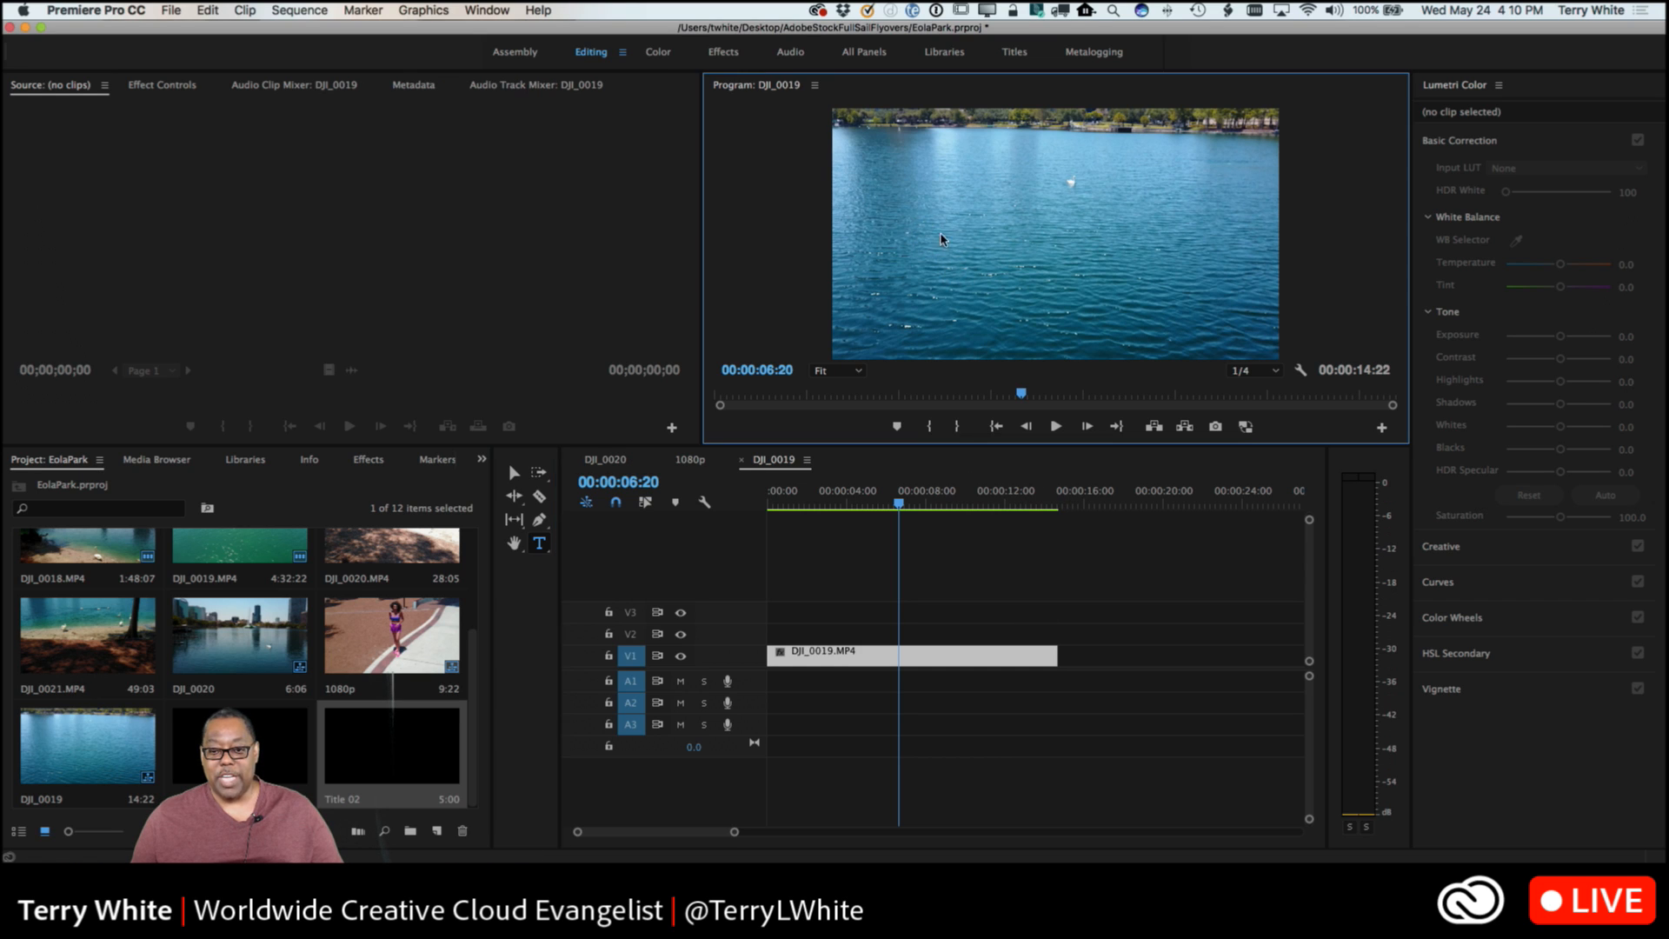
pyautogui.moveTo(1029, 258); pyautogui.dragTo(1204, 294)
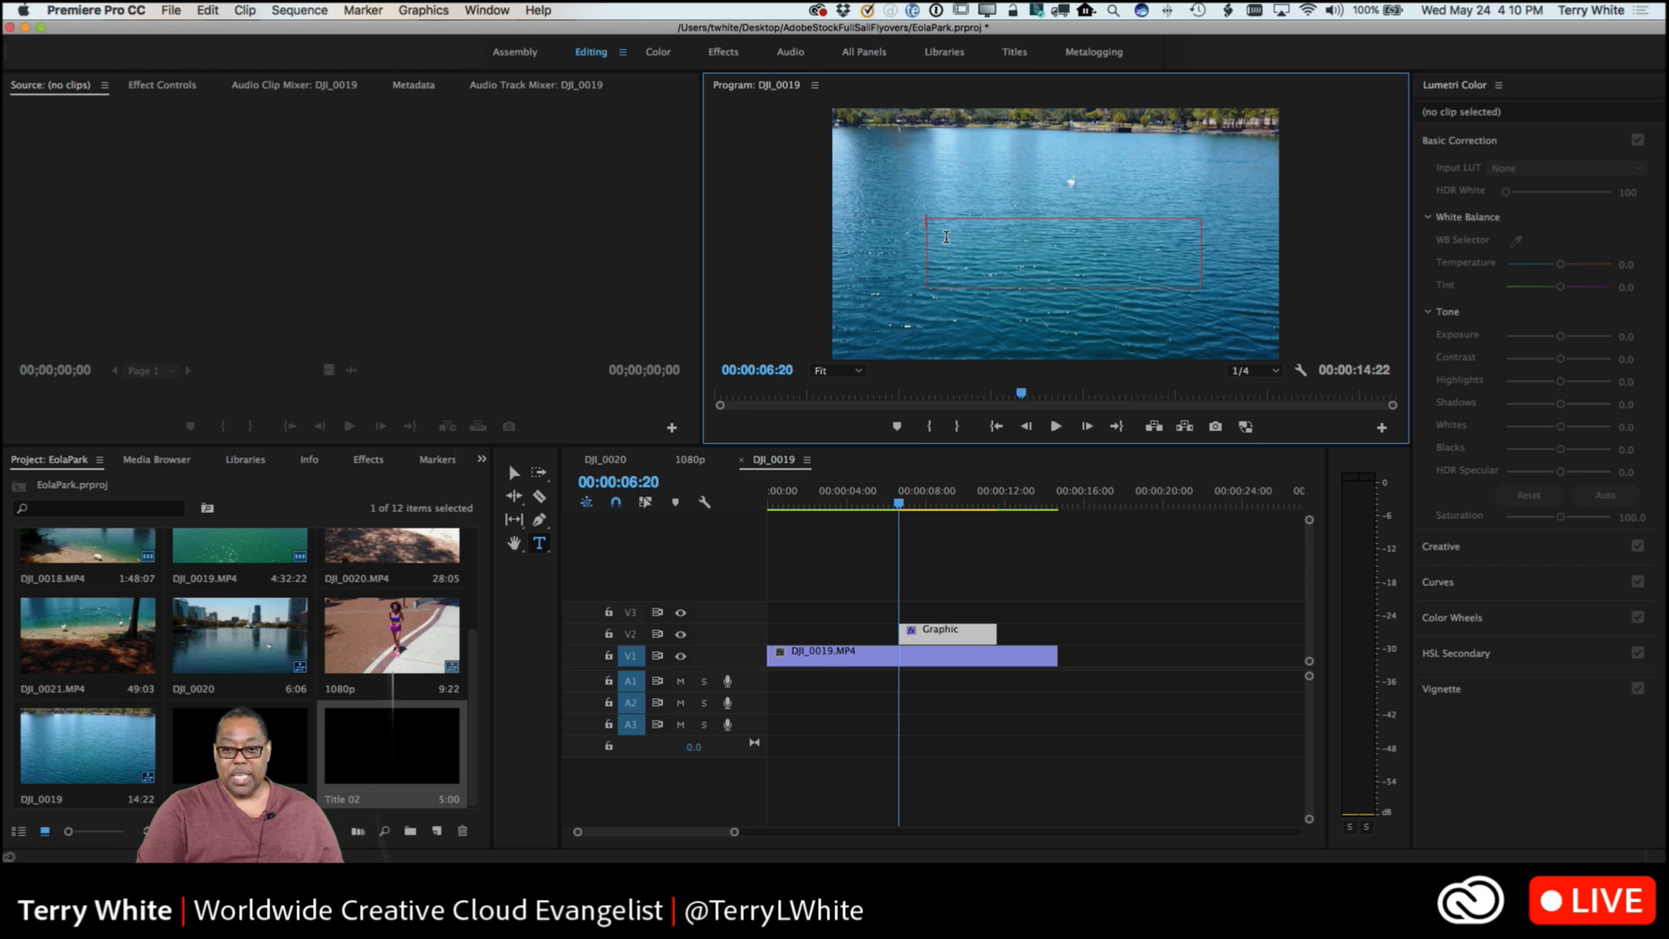
pyautogui.write('SWANN')
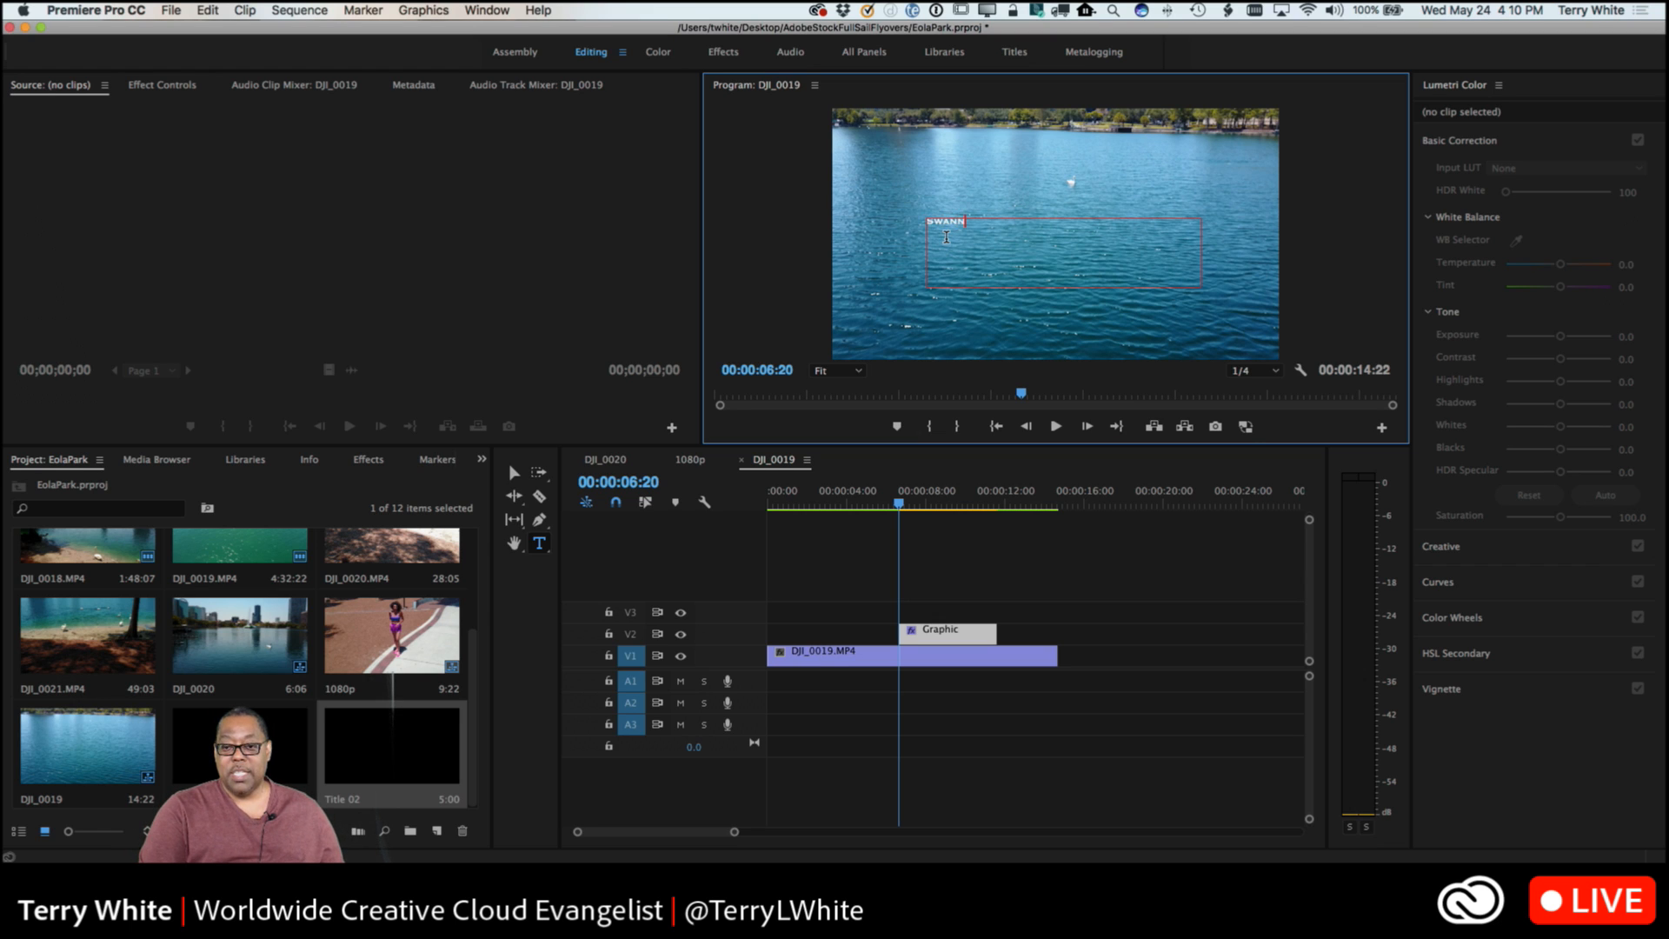
pyautogui.press('BackSpace')
pyautogui.press('BackSpace')
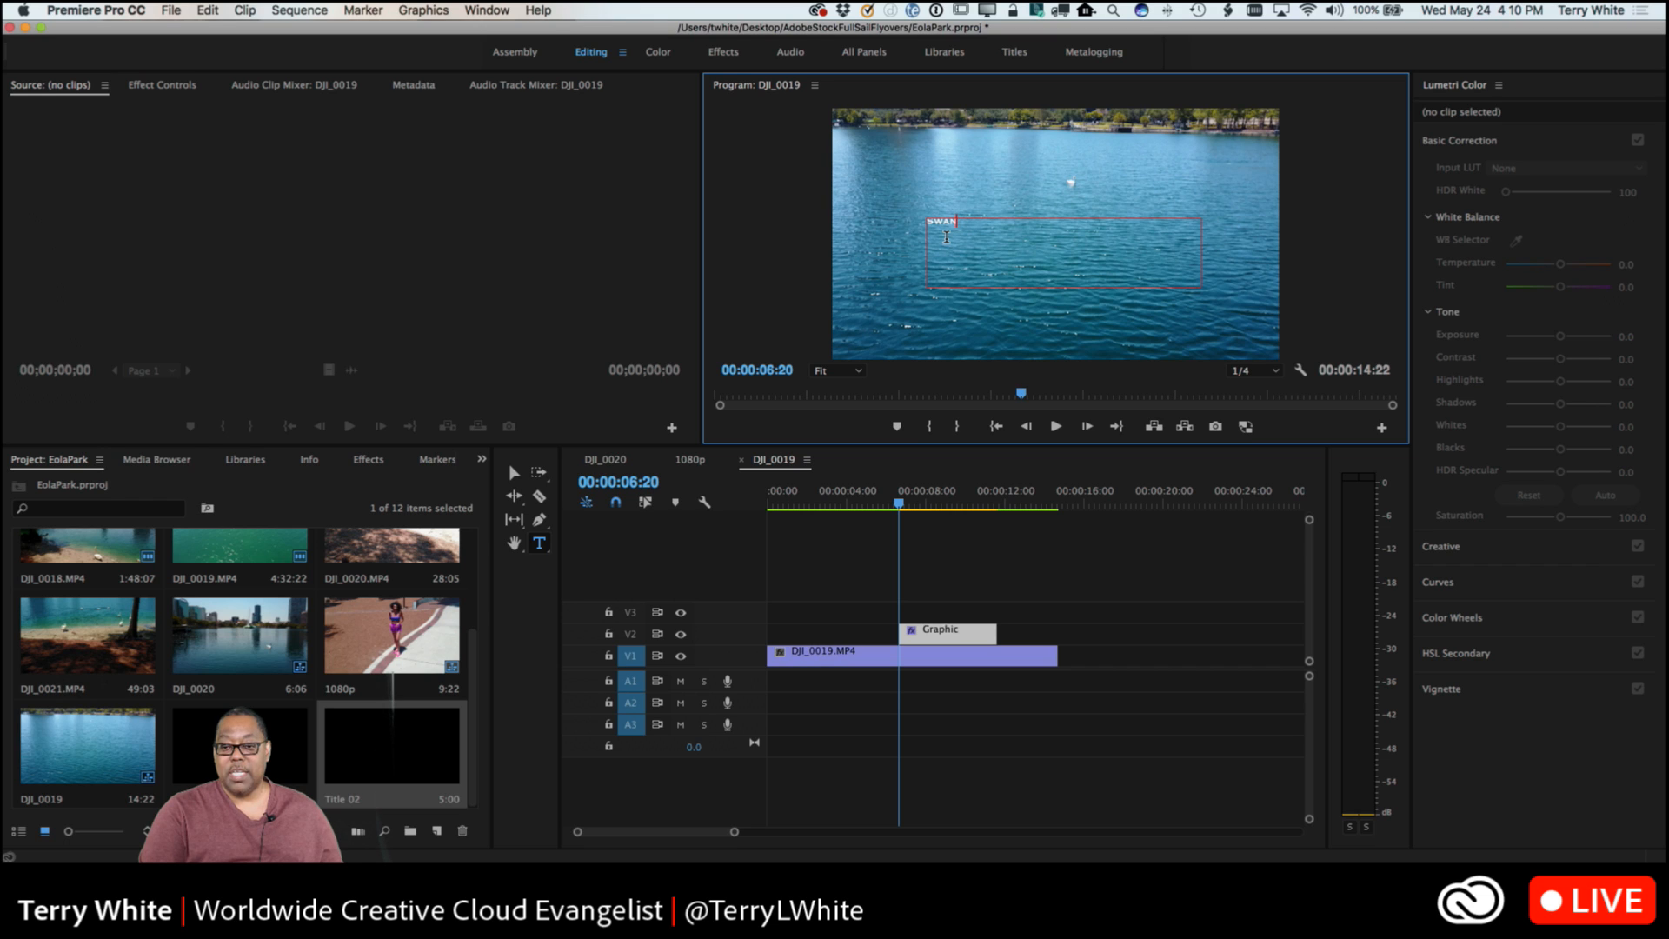
pyautogui.write('LAK')
pyautogui.write('E')
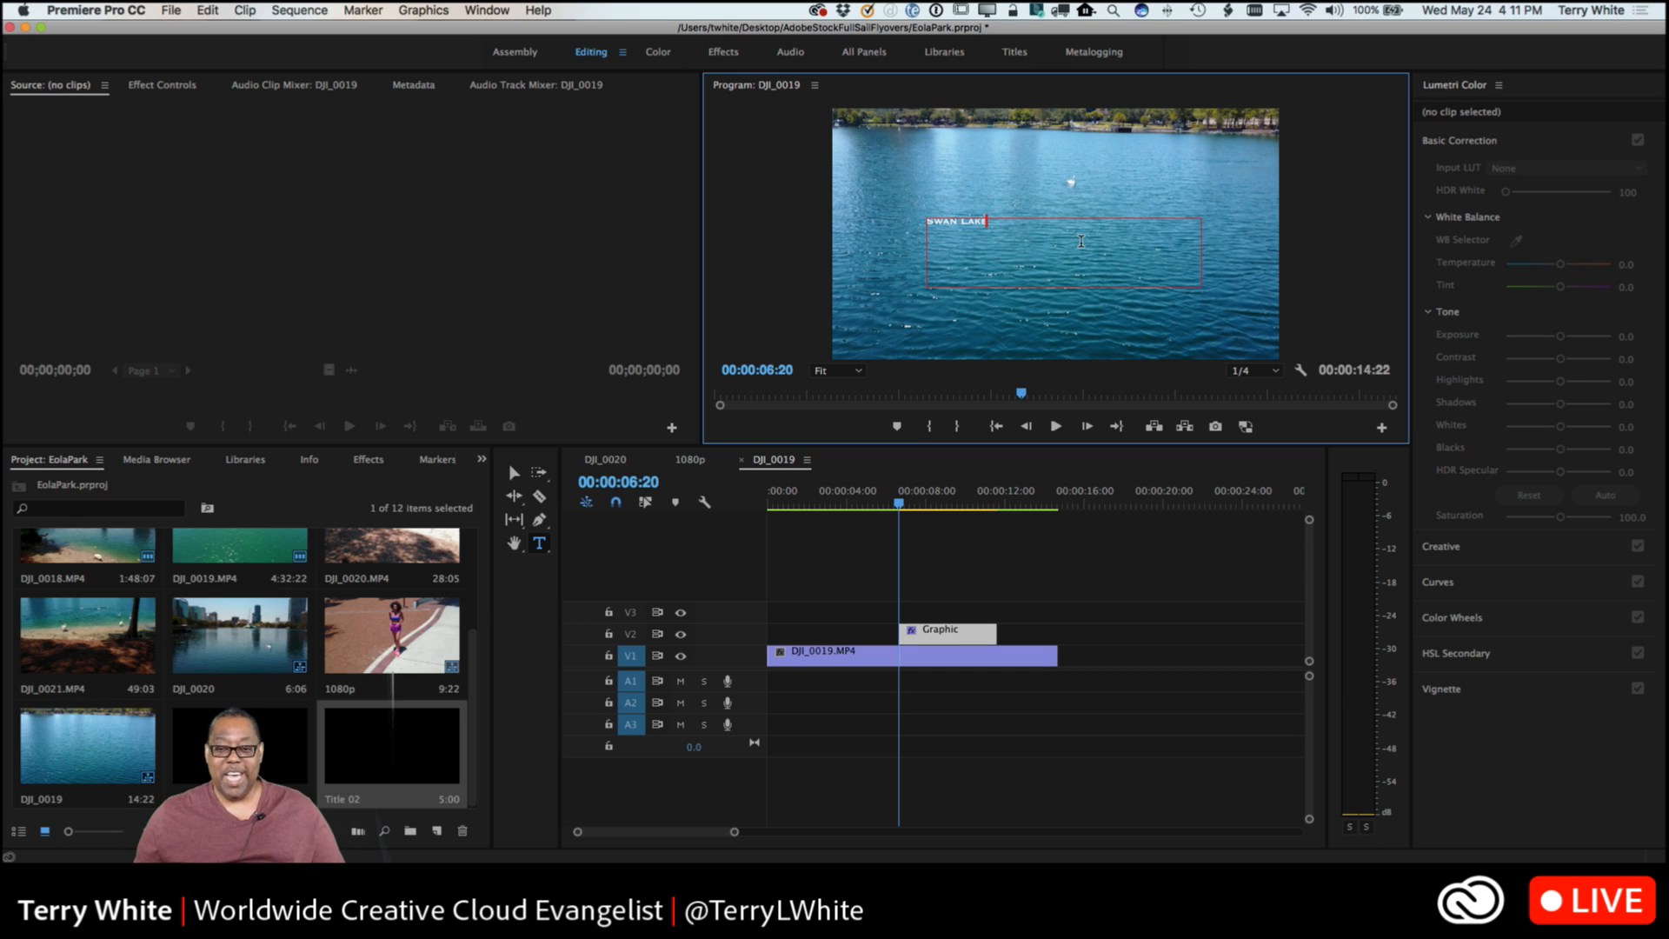
# Select the whole Swan Lake text and show its editing properties in Essential Graphics.
pyautogui.moveTo(988, 222); pyautogui.dragTo(883, 224)
pyautogui.click(983, 223)
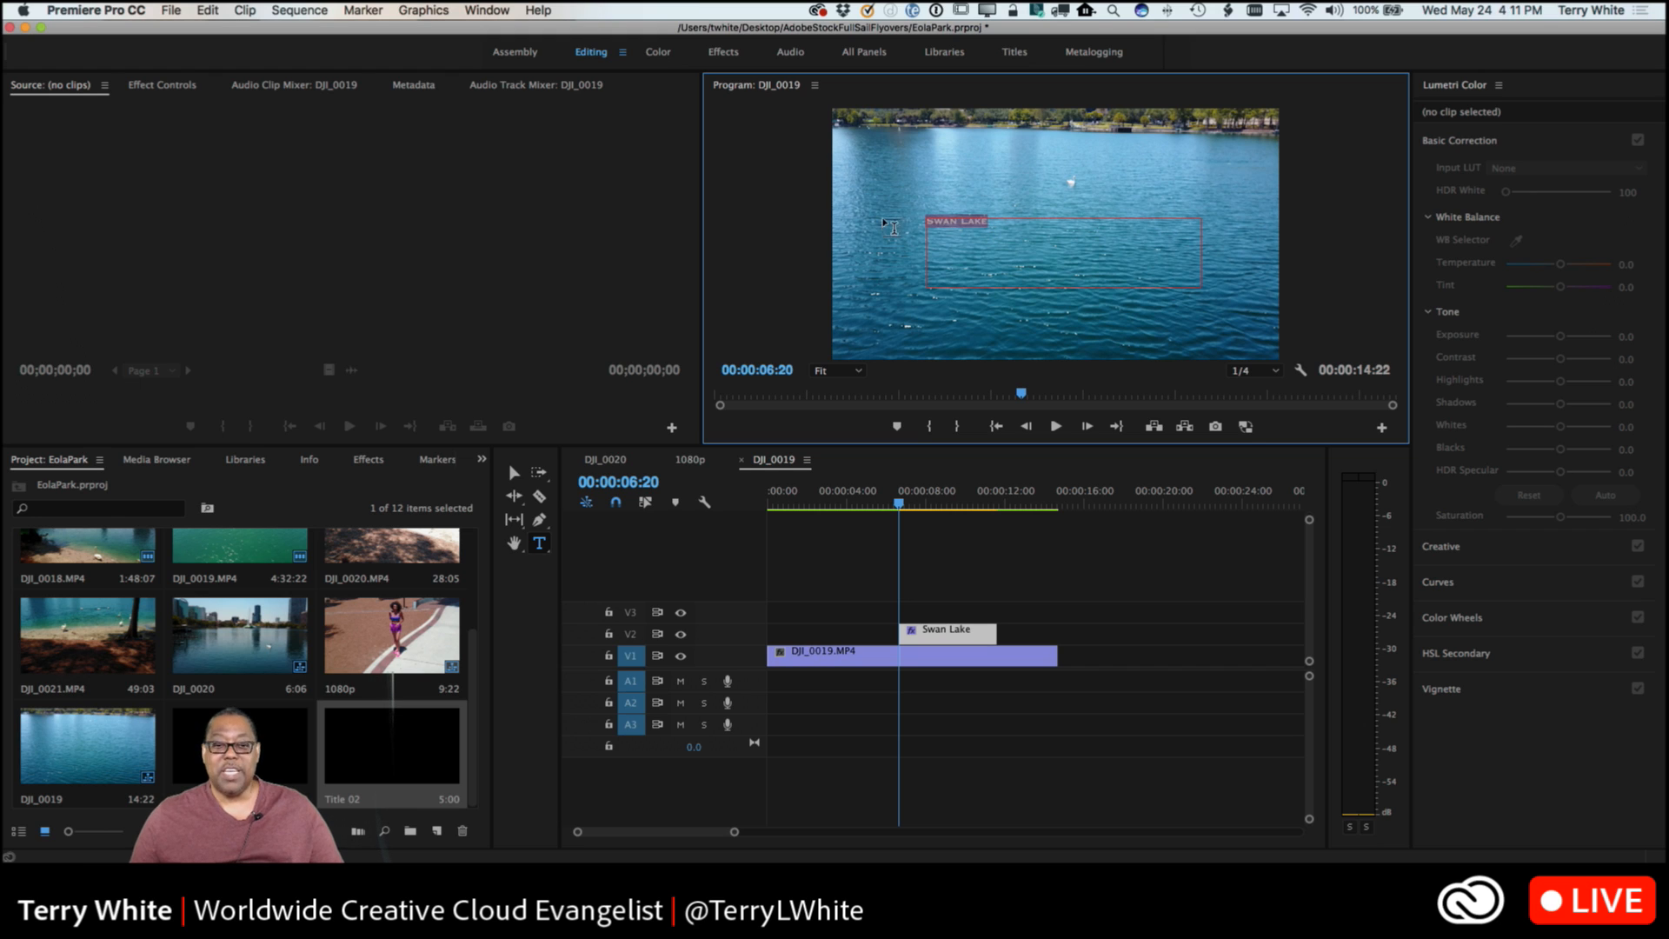
pyautogui.click(489, 12)
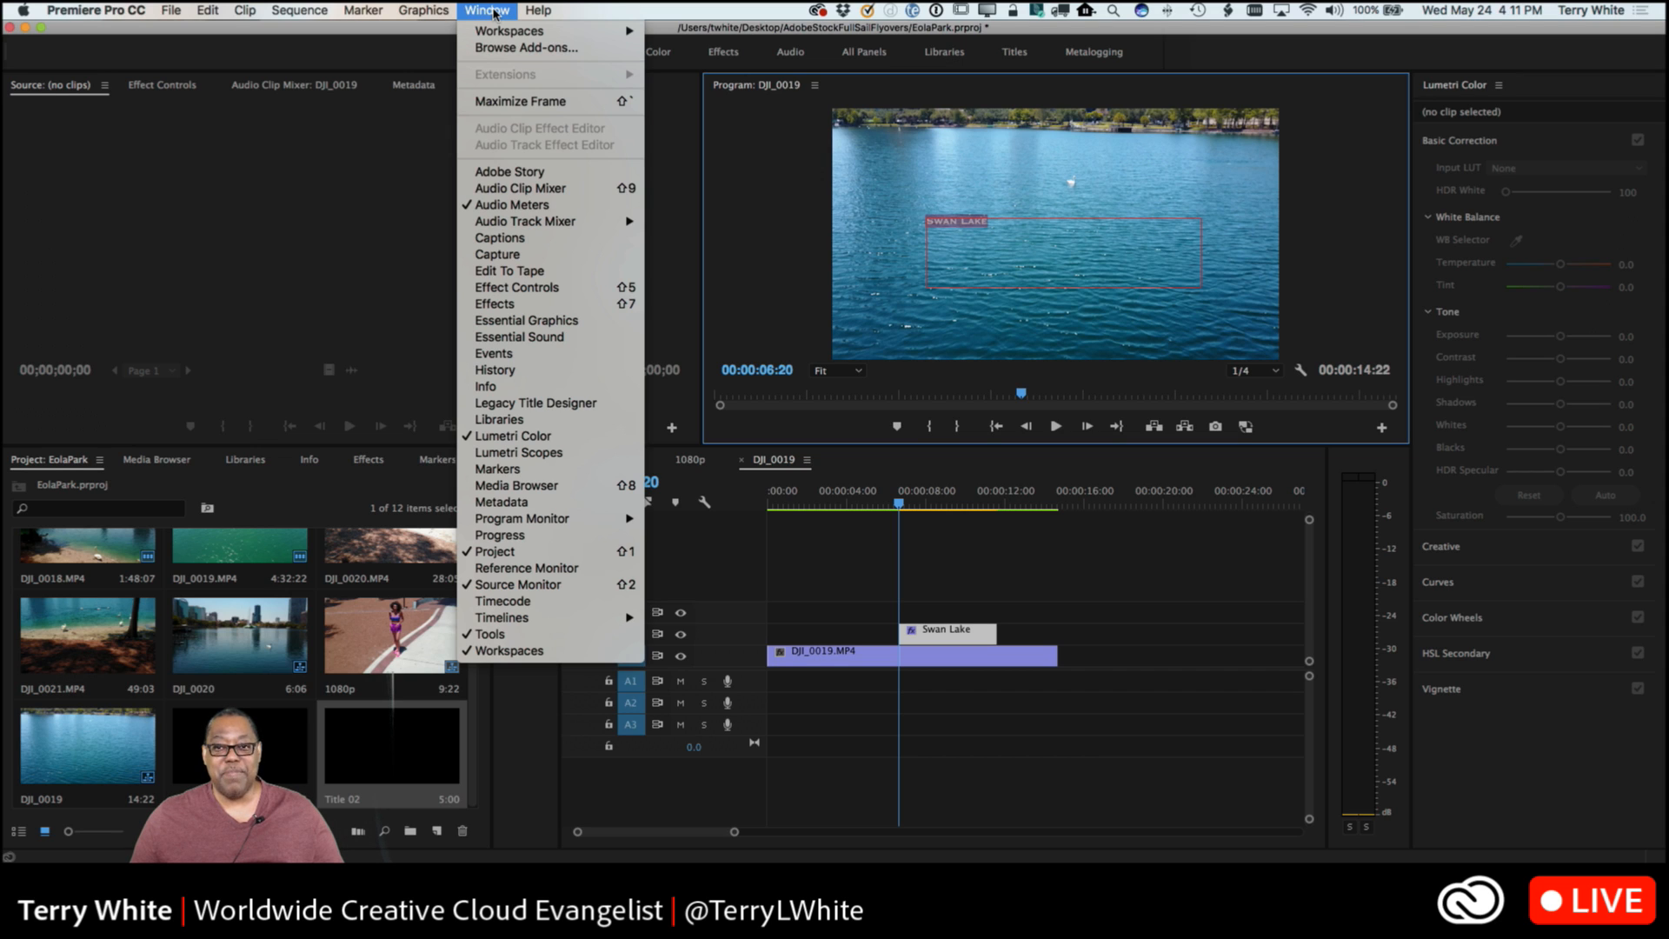
pyautogui.click(547, 326)
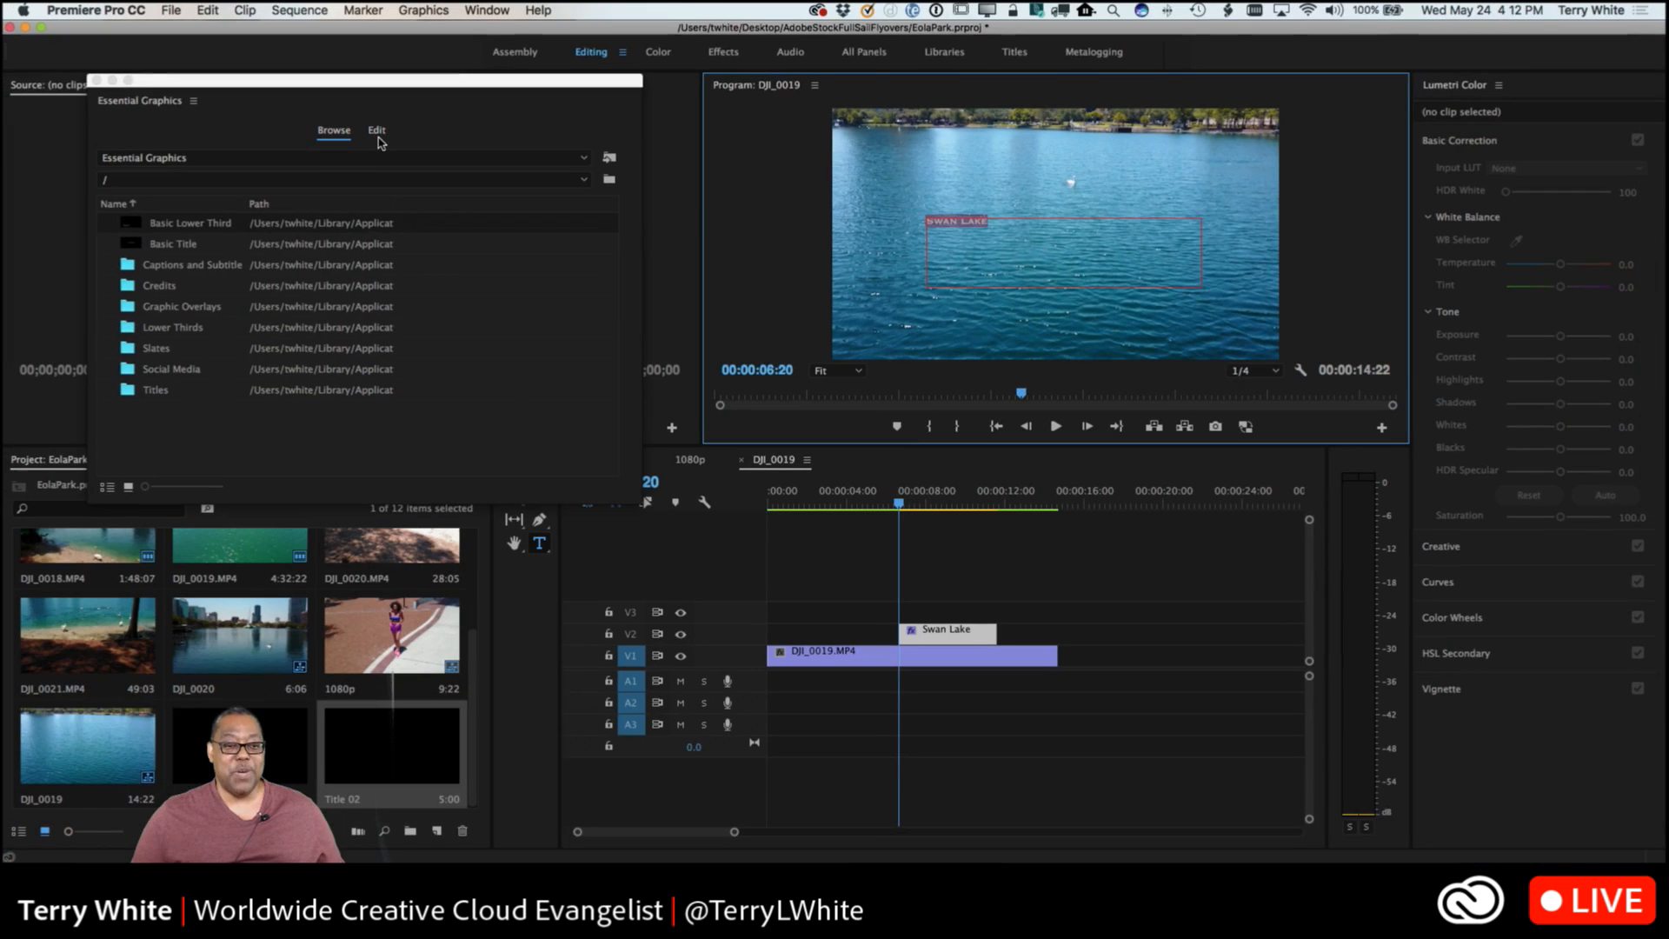
pyautogui.click(377, 132)
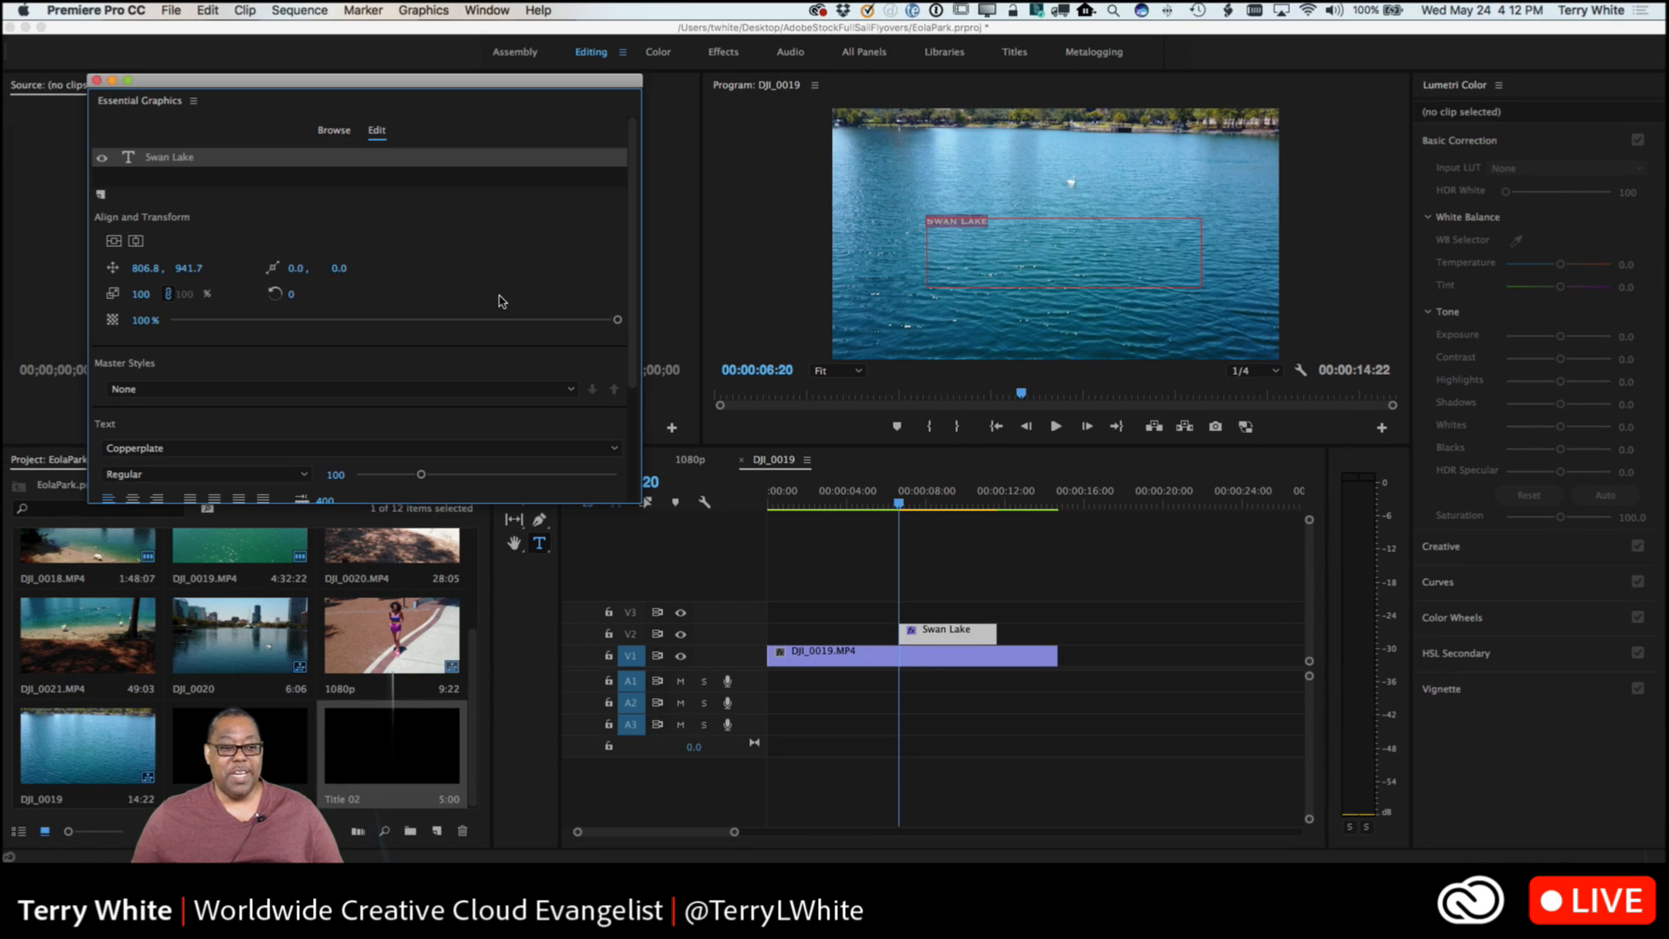
pyautogui.scroll(-3, 493, 341)
pyautogui.click(492, 341)
pyautogui.click(489, 354)
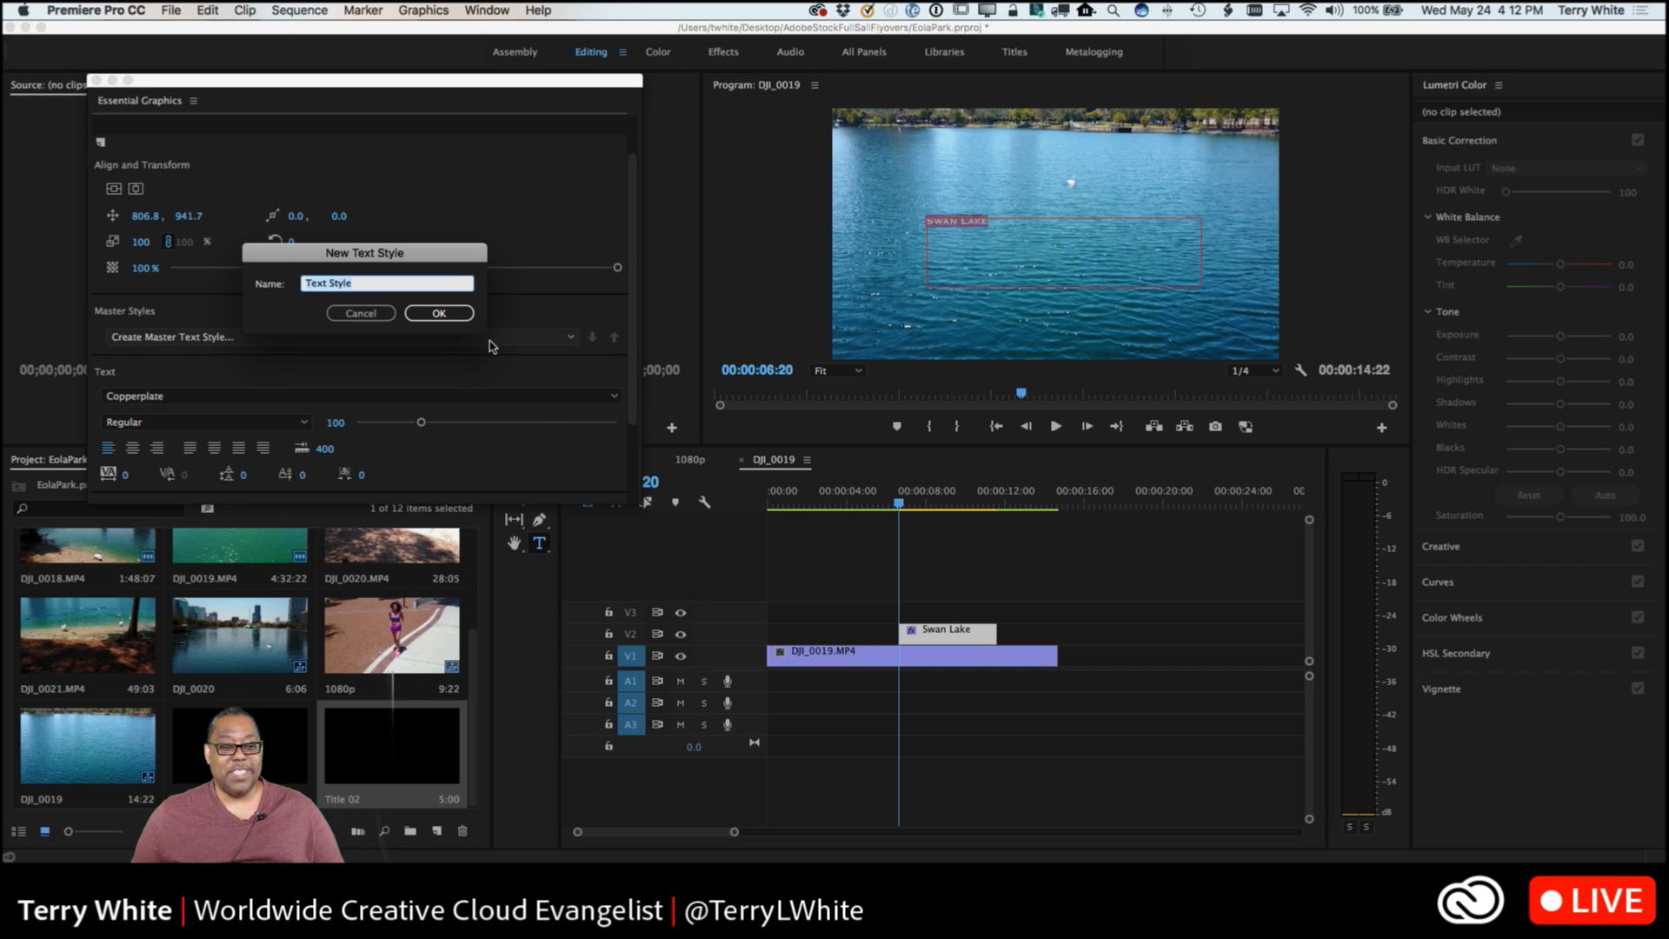
pyautogui.click(366, 318)
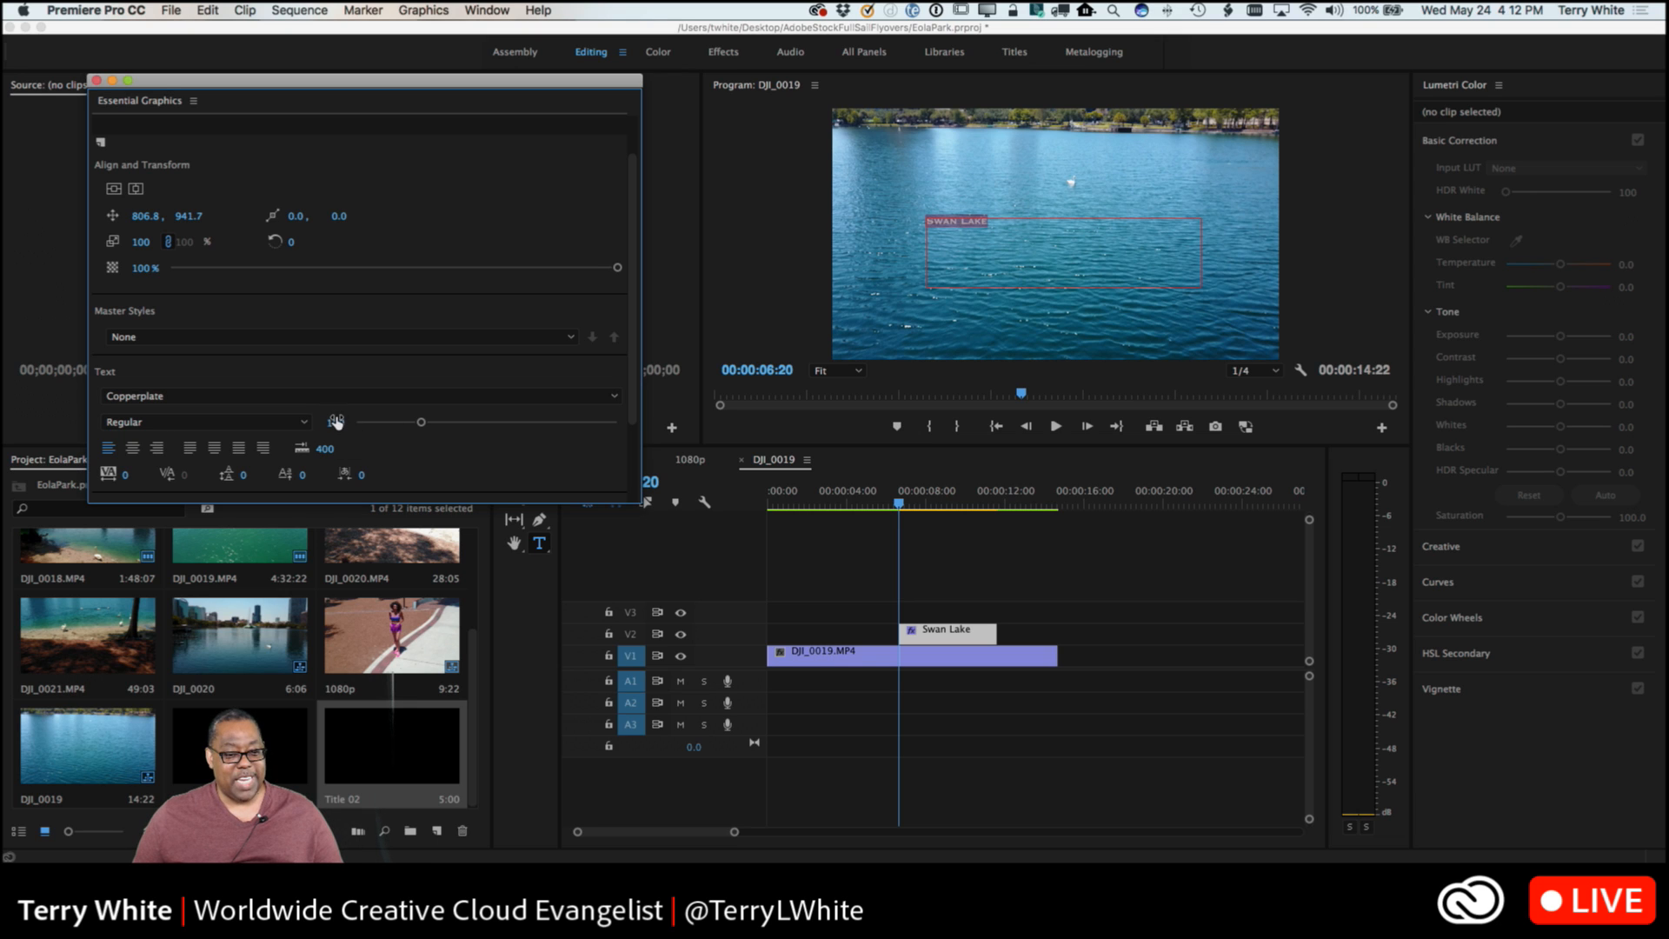
# Enlarge the Swan Lake text to a font size of 299 and a scale of 106.
pyautogui.moveTo(335, 426); pyautogui.dragTo(442, 426)
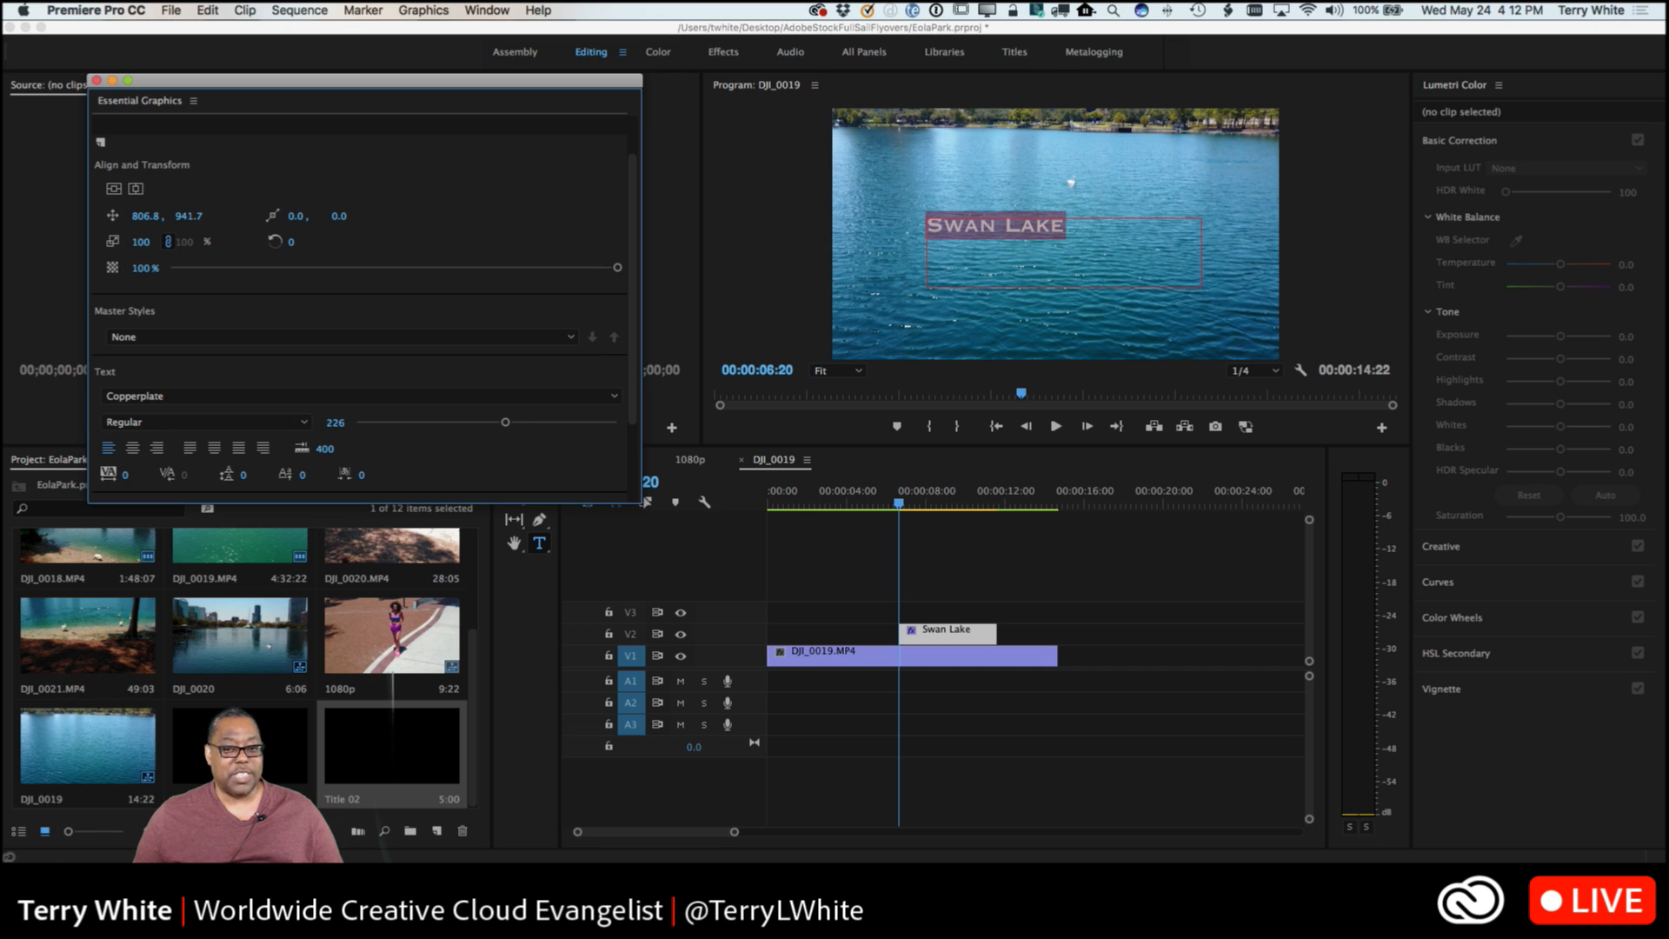
pyautogui.moveTo(144, 243)
pyautogui.mouseDown()
pyautogui.moveTo(184, 242)
pyautogui.moveTo(146, 242)
pyautogui.mouseUp()
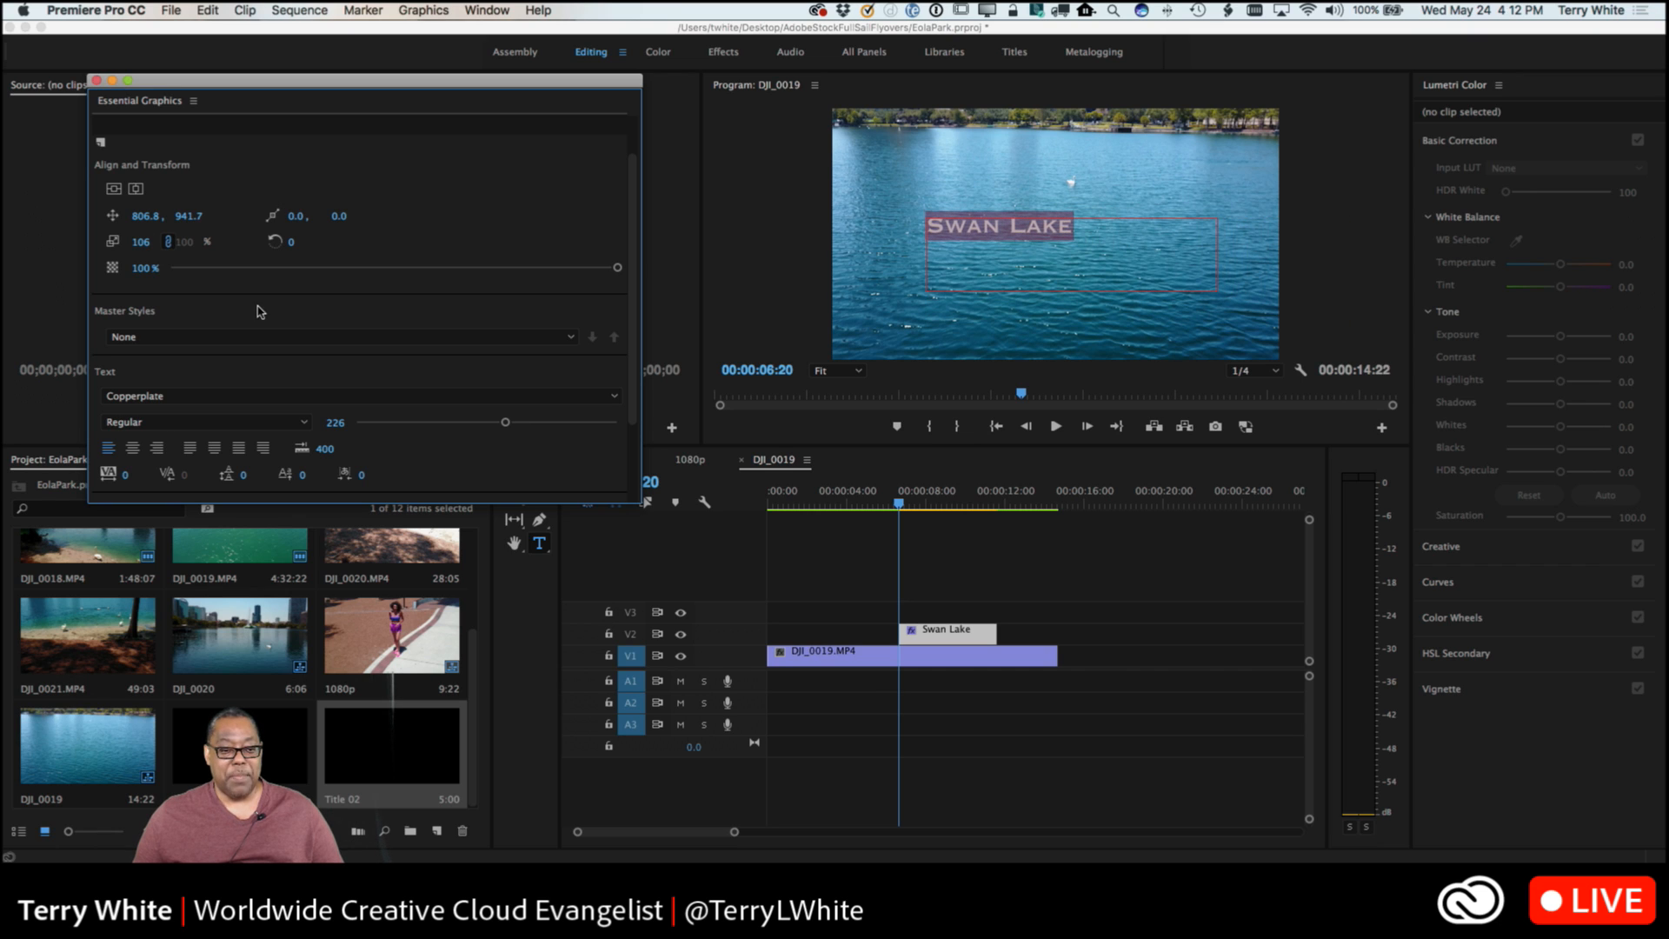
pyautogui.moveTo(505, 422); pyautogui.dragTo(553, 441)
# Change the font of the Swan Lake text to Edwardian Script ITC.
pyautogui.click(173, 399)
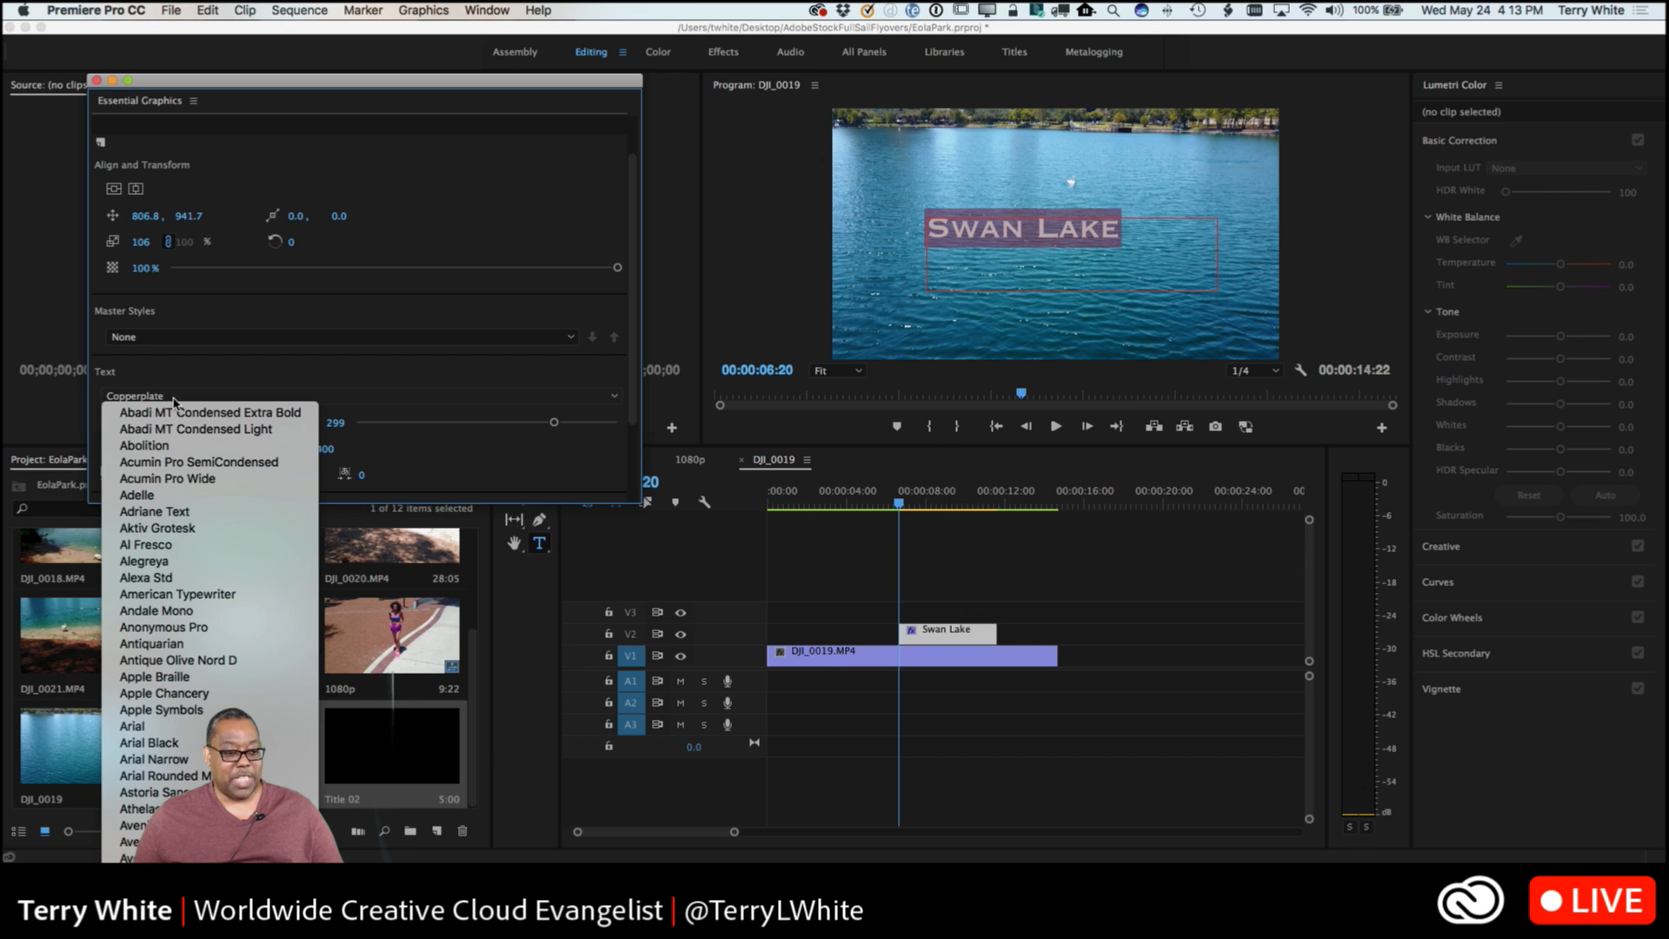
pyautogui.scroll(-8, 192, 591)
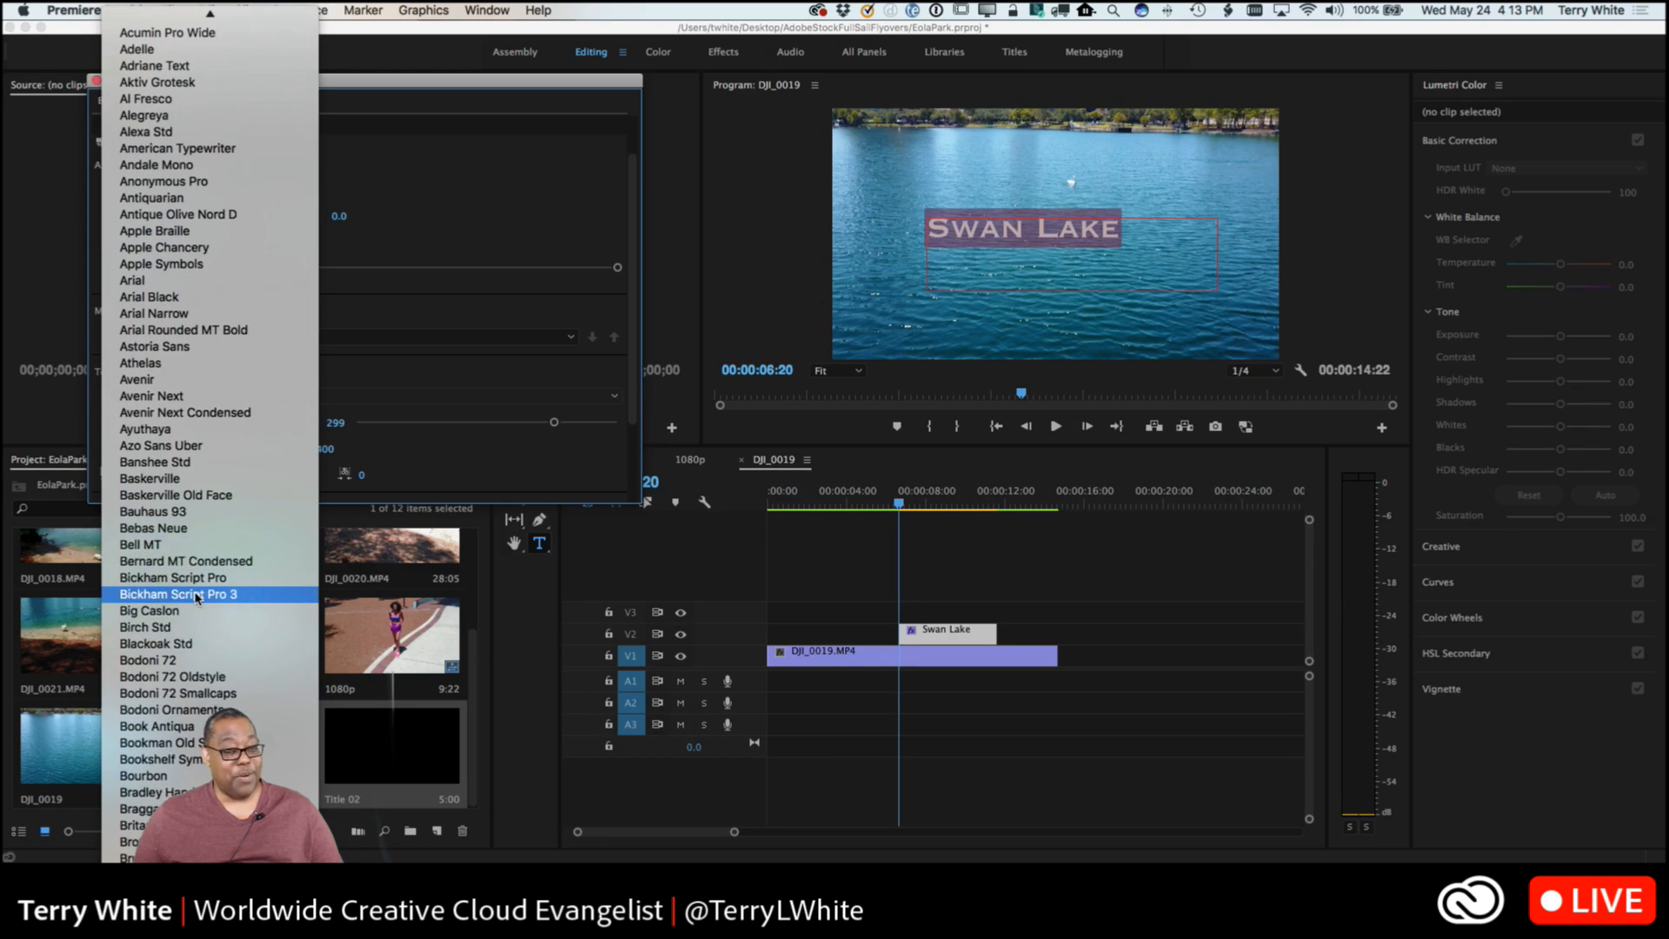
pyautogui.scroll(-4, 197, 597)
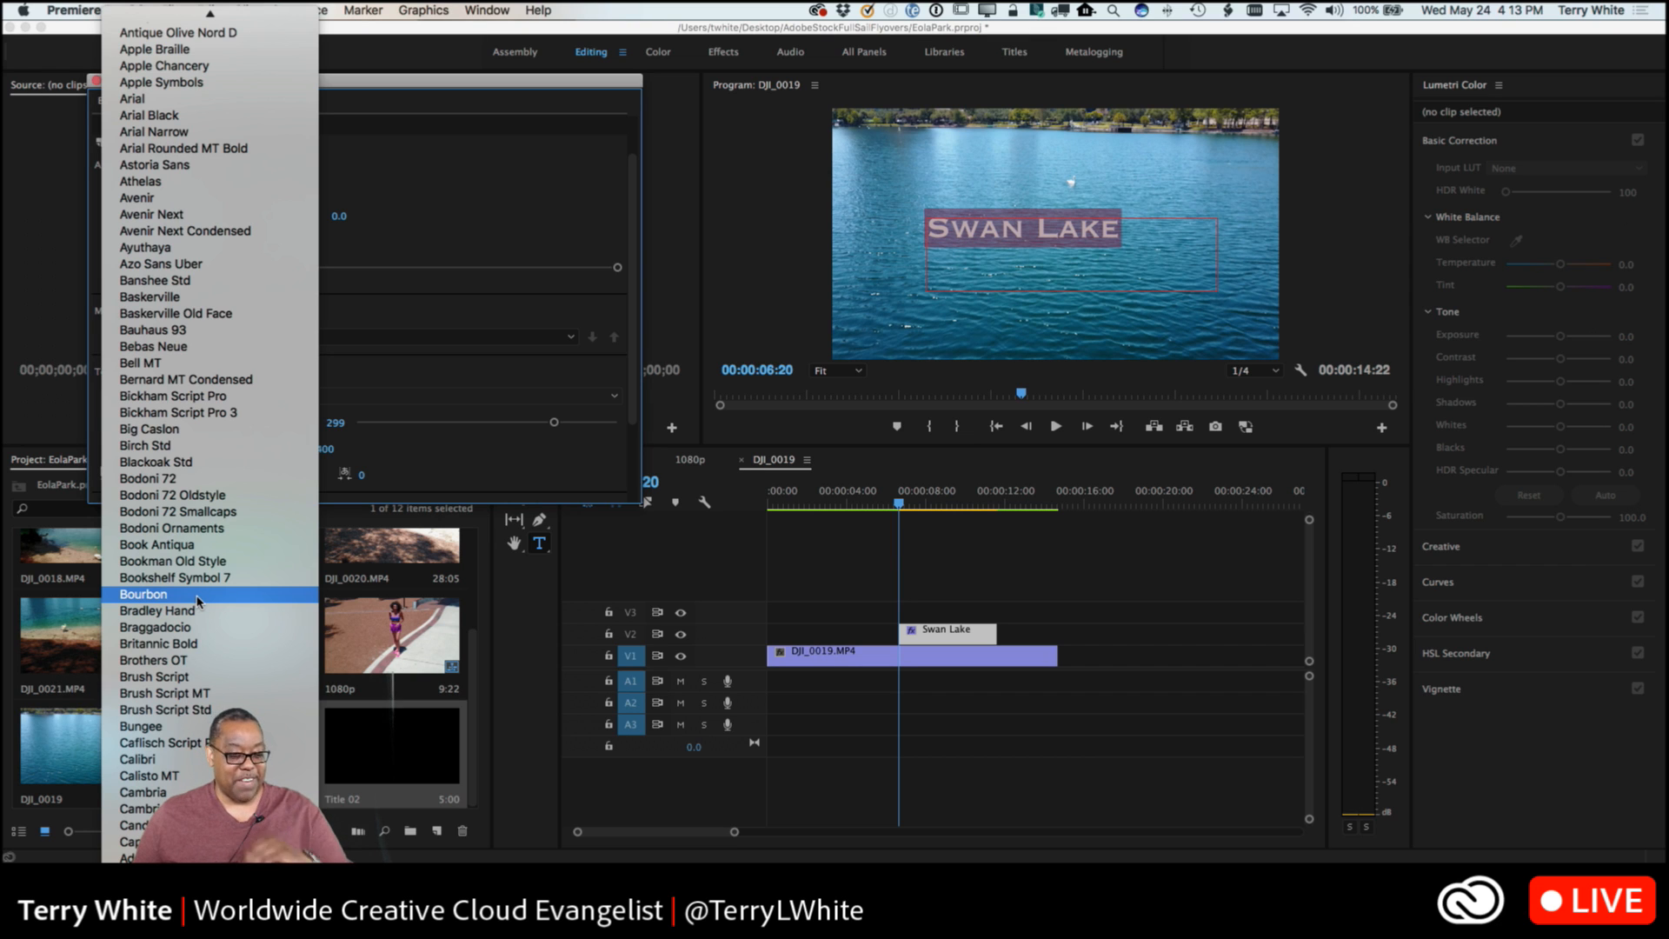
pyautogui.scroll(-5, 217, 639)
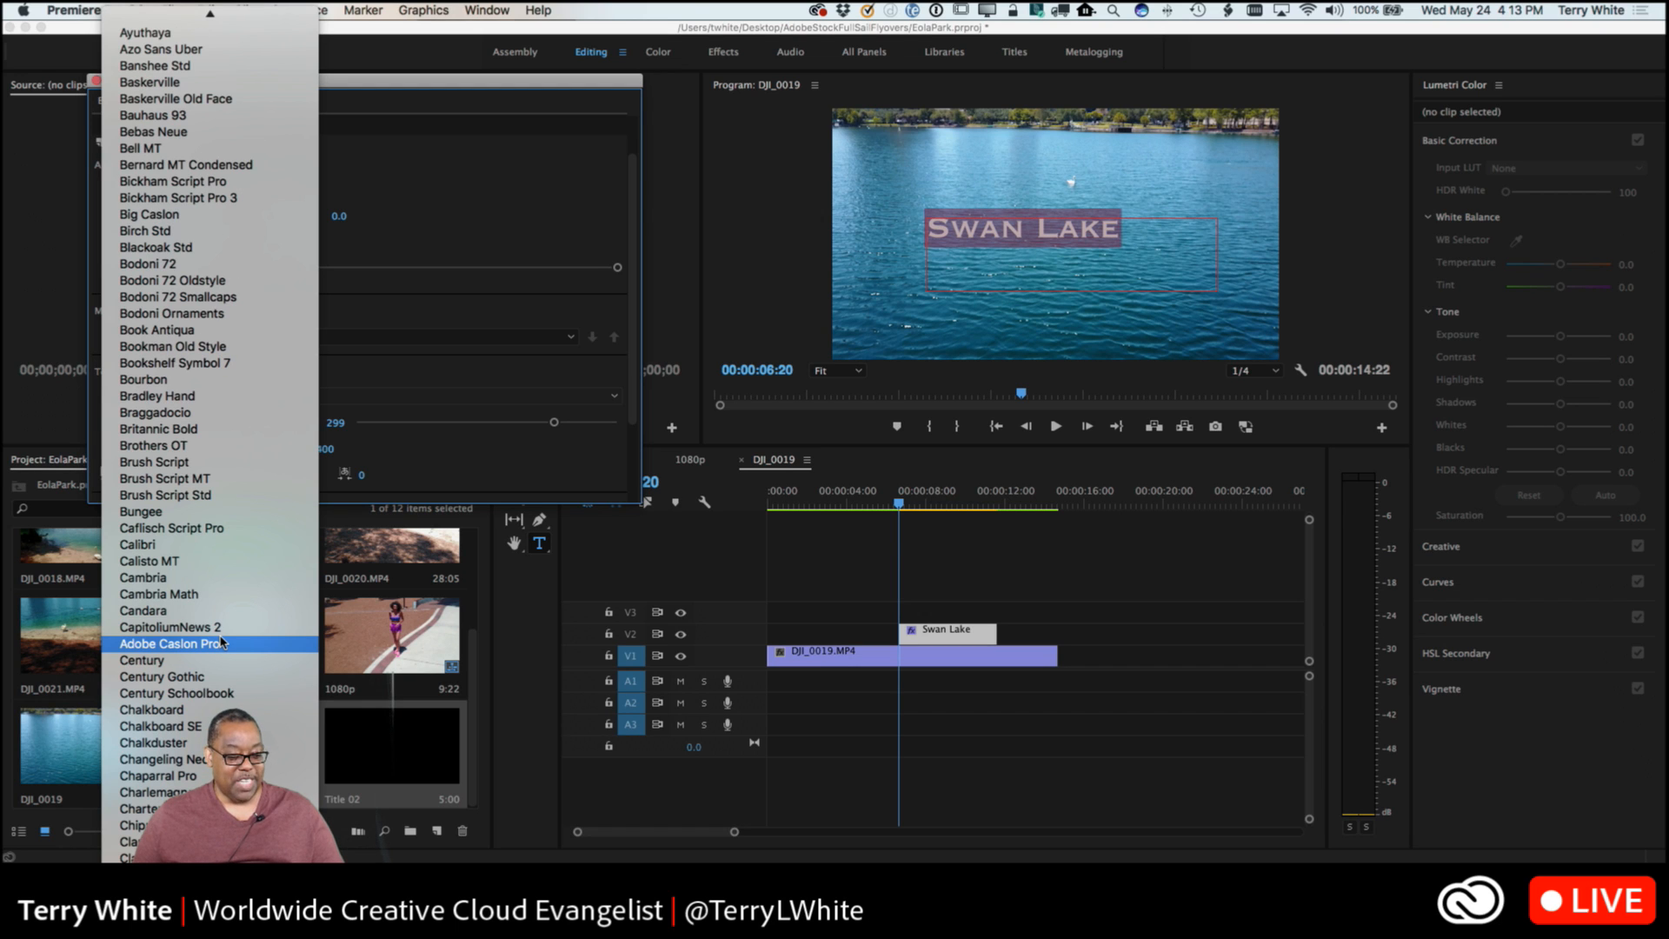
pyautogui.scroll(-7, 221, 641)
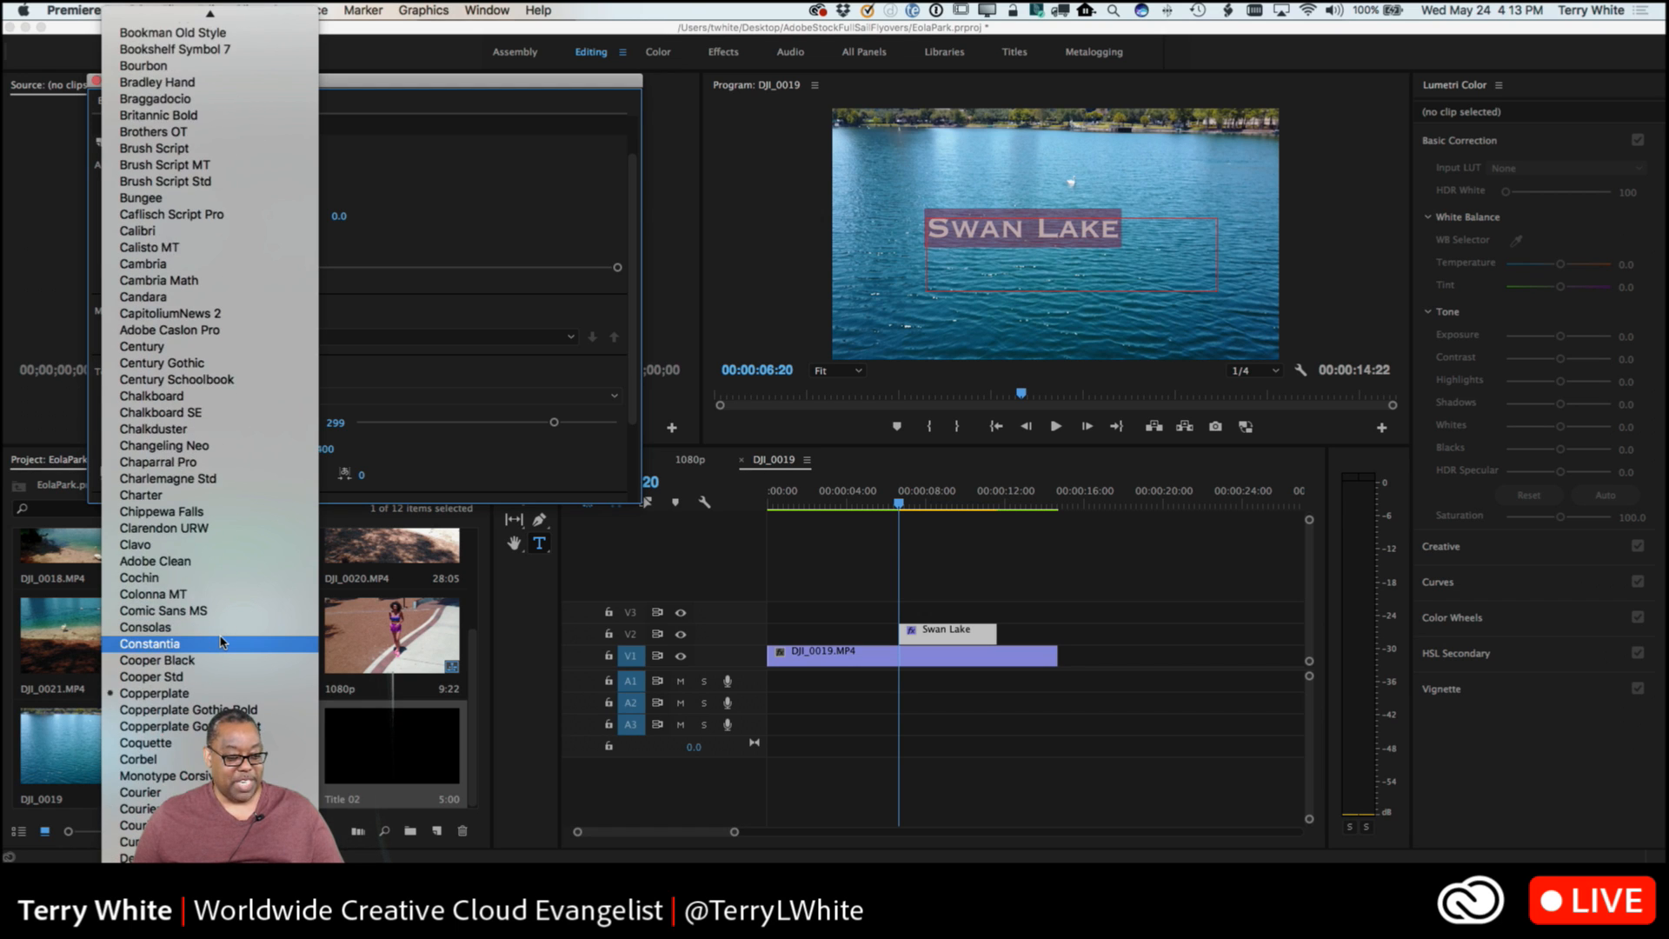
pyautogui.scroll(-3, 221, 641)
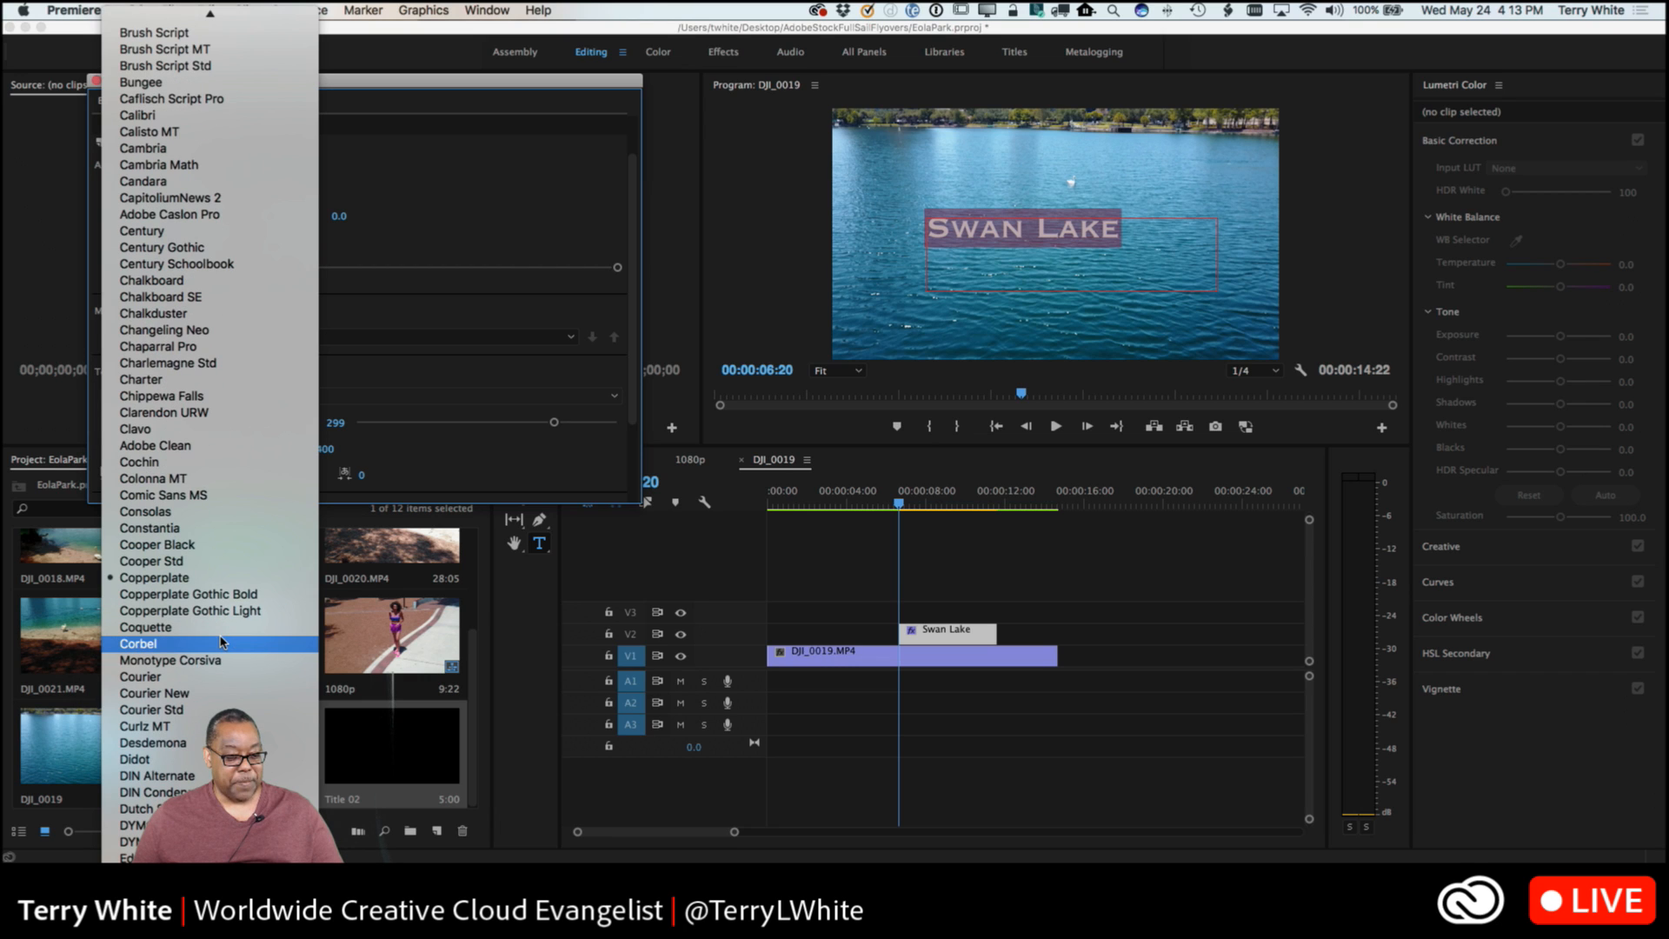
pyautogui.click(126, 858)
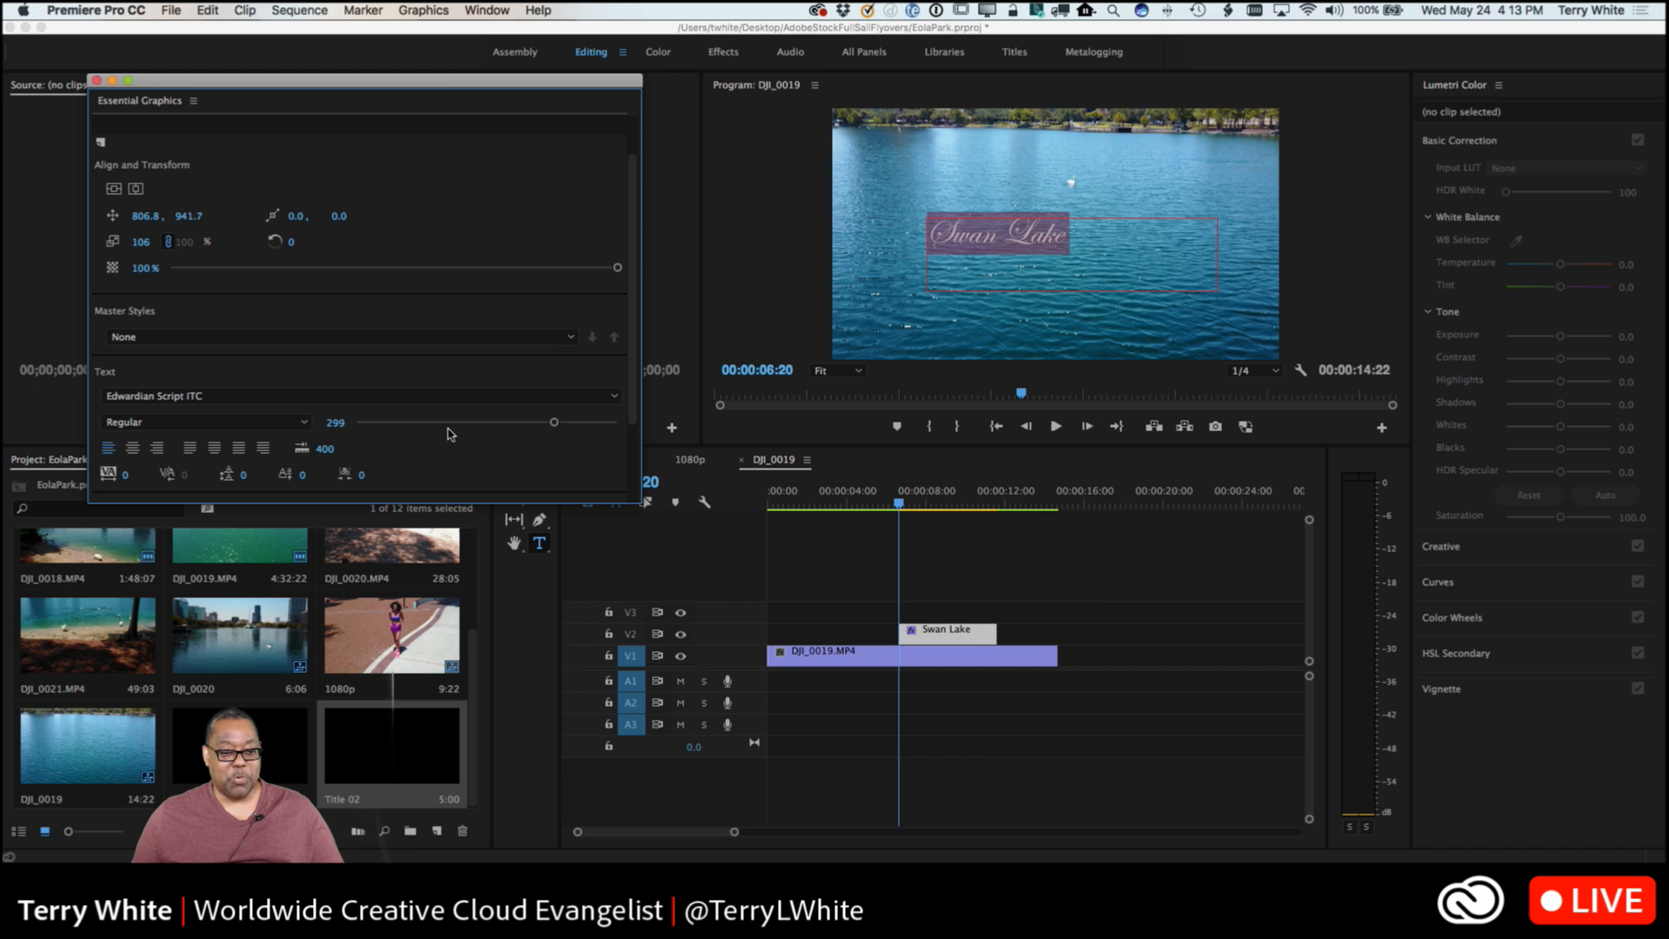
# Set the Swan Lake text's font size to 400 and its scale to 159.
pyautogui.moveTo(553, 423); pyautogui.dragTo(624, 426)
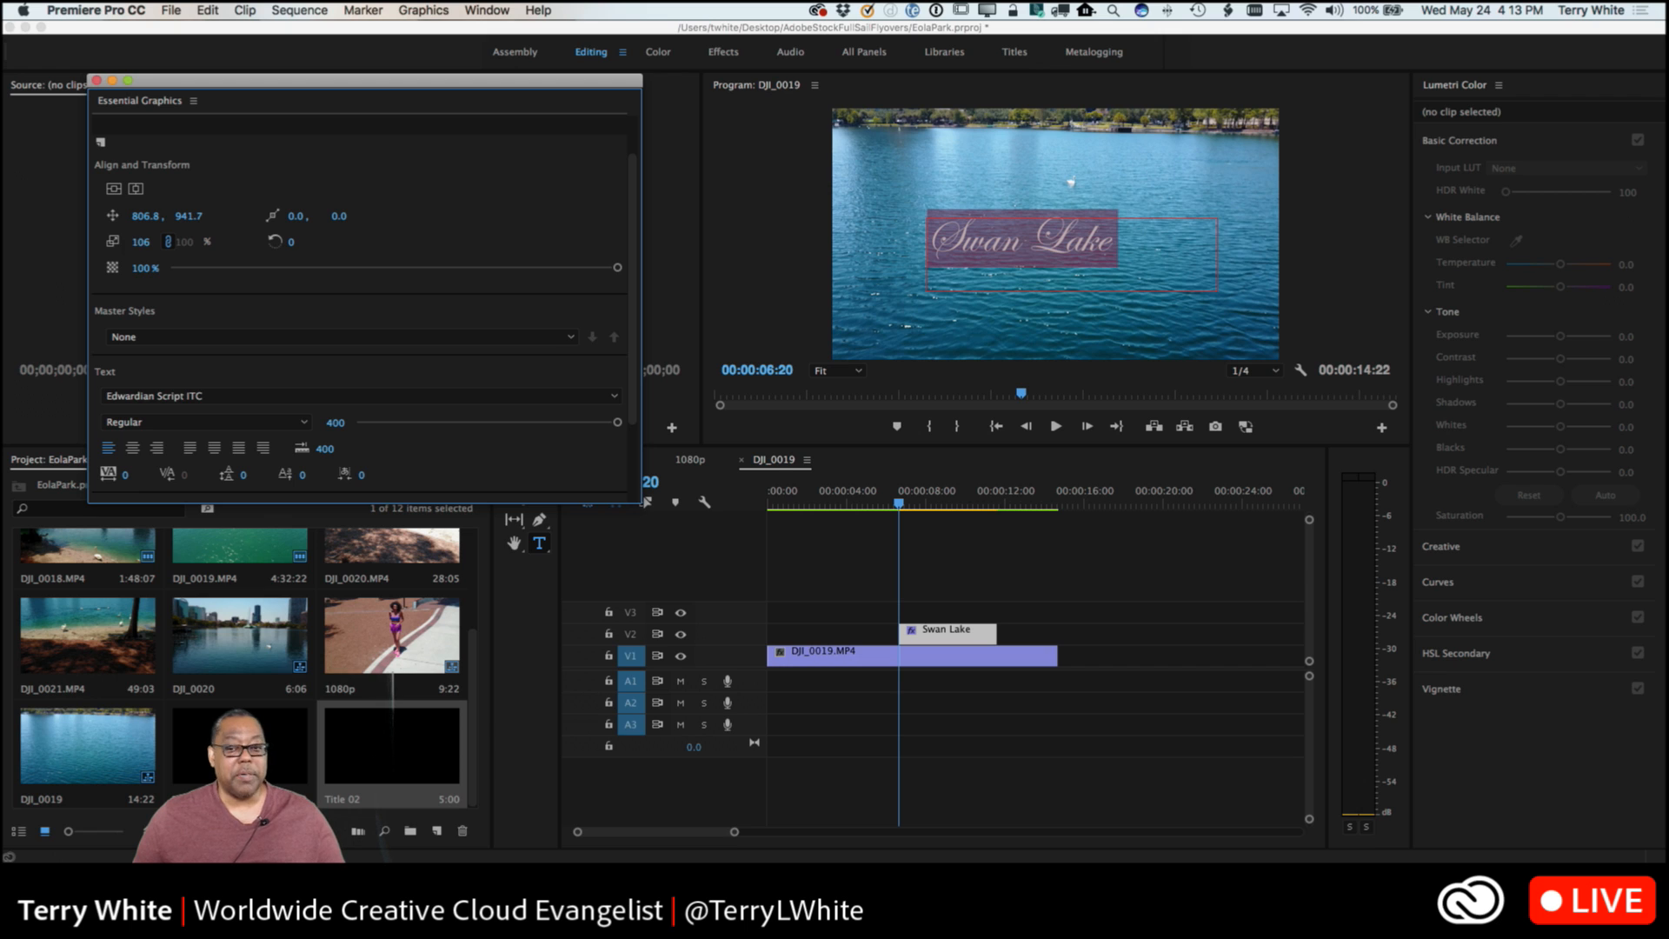
pyautogui.moveTo(142, 242); pyautogui.dragTo(187, 243)
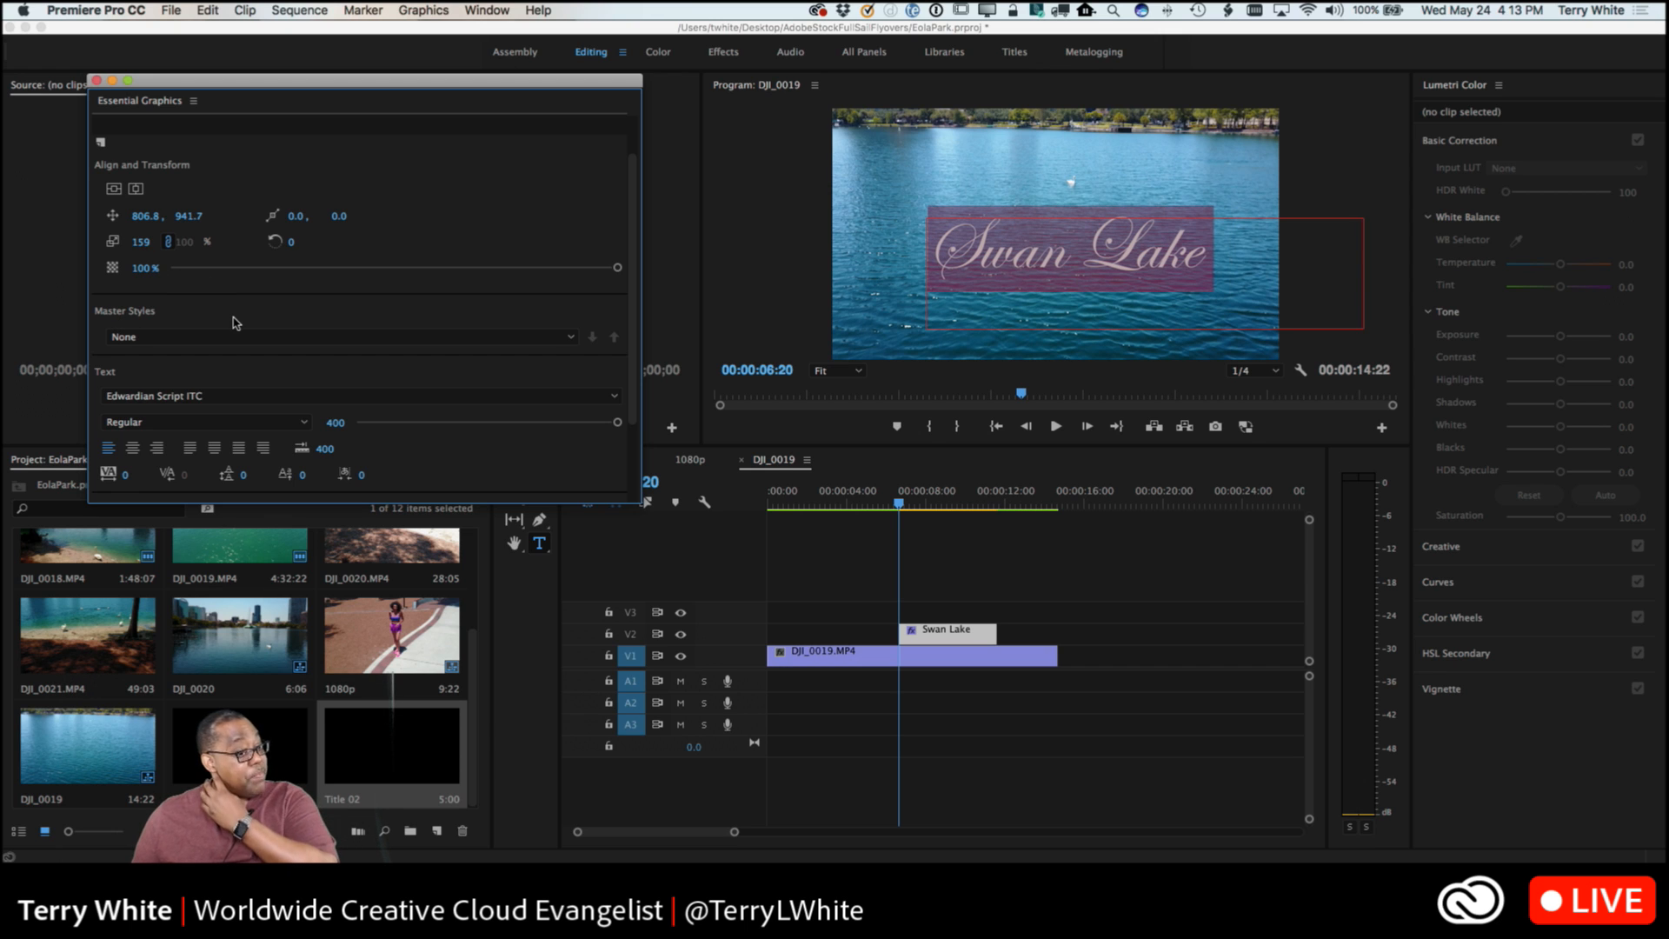
pyautogui.scroll(-6, 442, 380)
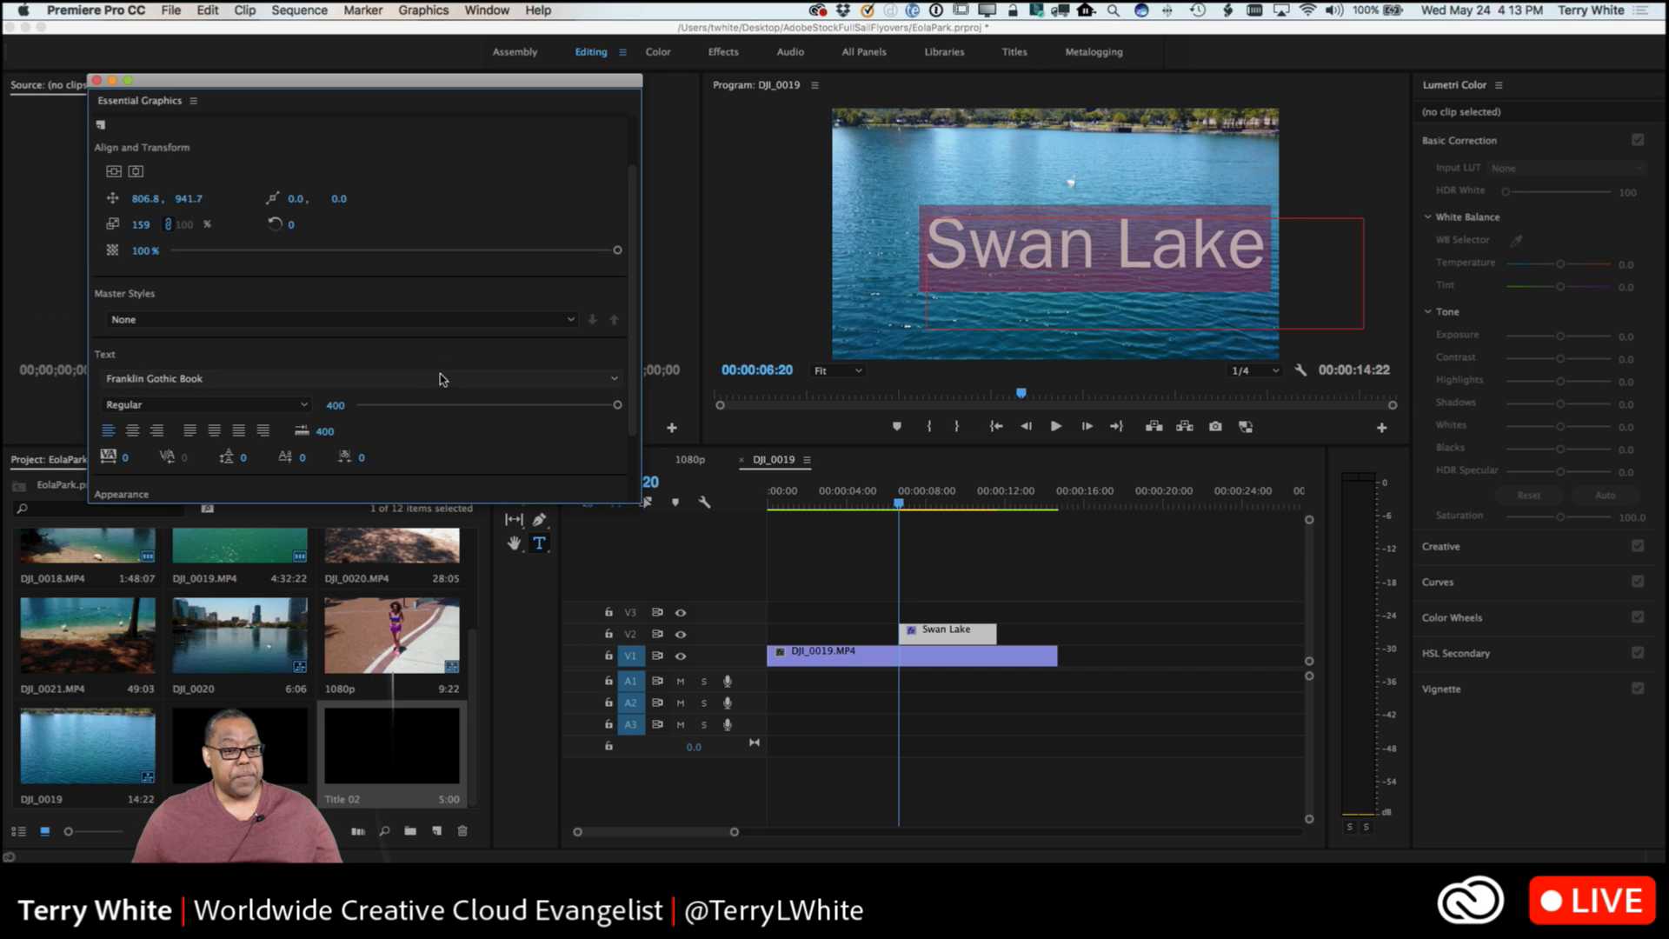
pyautogui.click(416, 320)
pyautogui.click(406, 330)
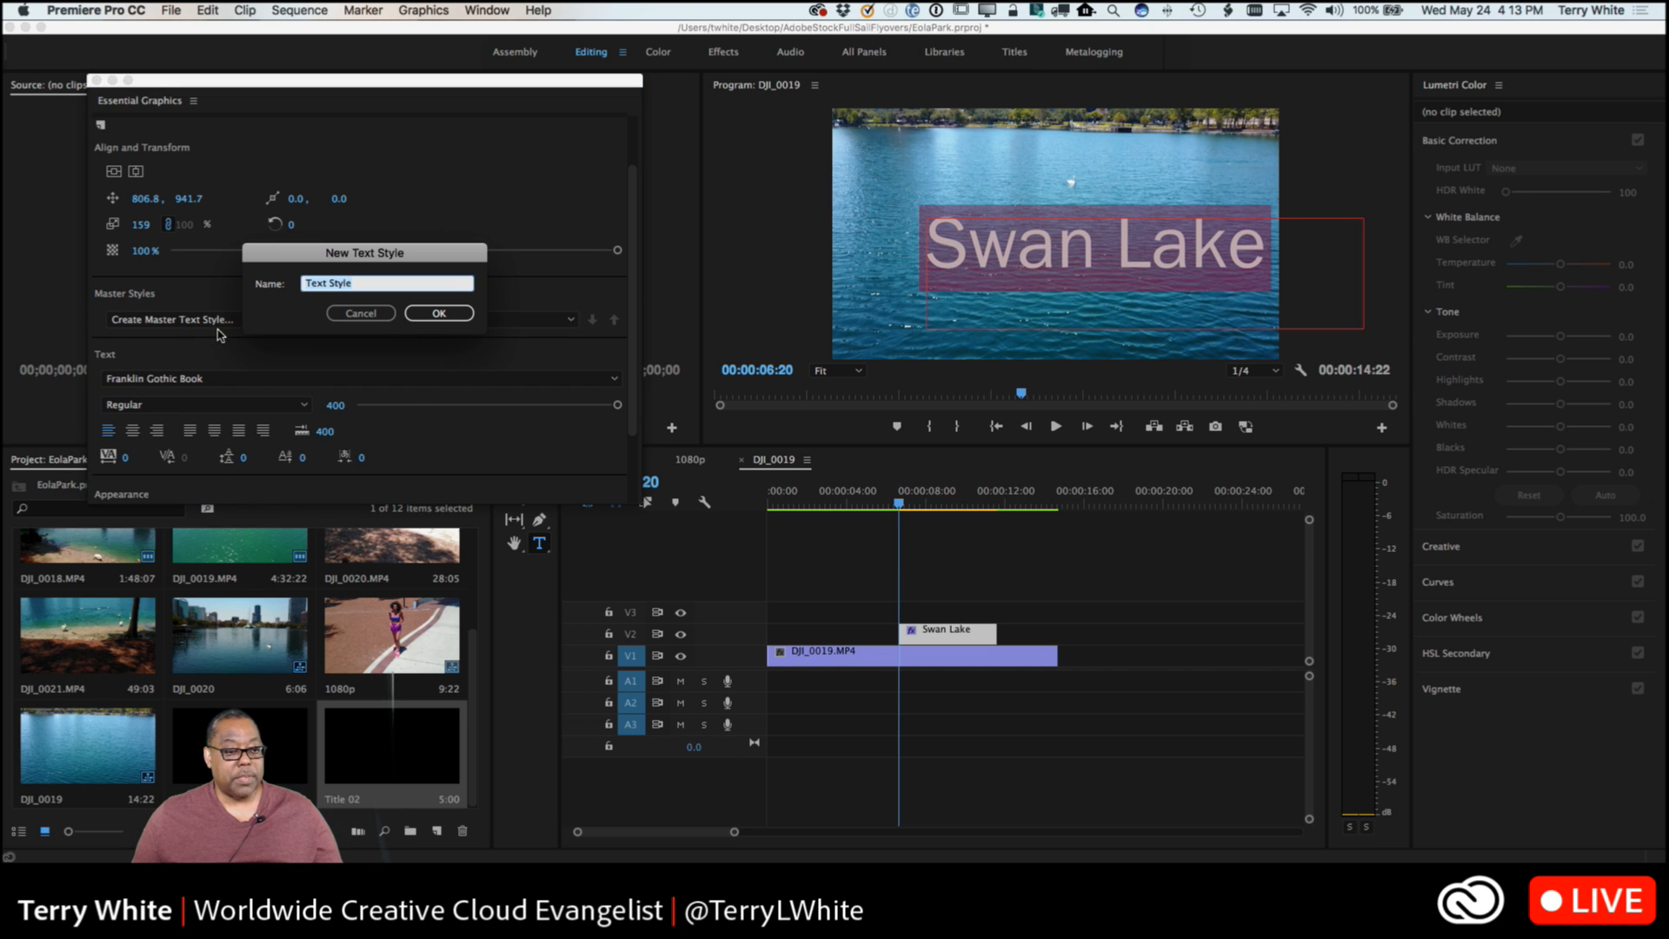
pyautogui.click(364, 320)
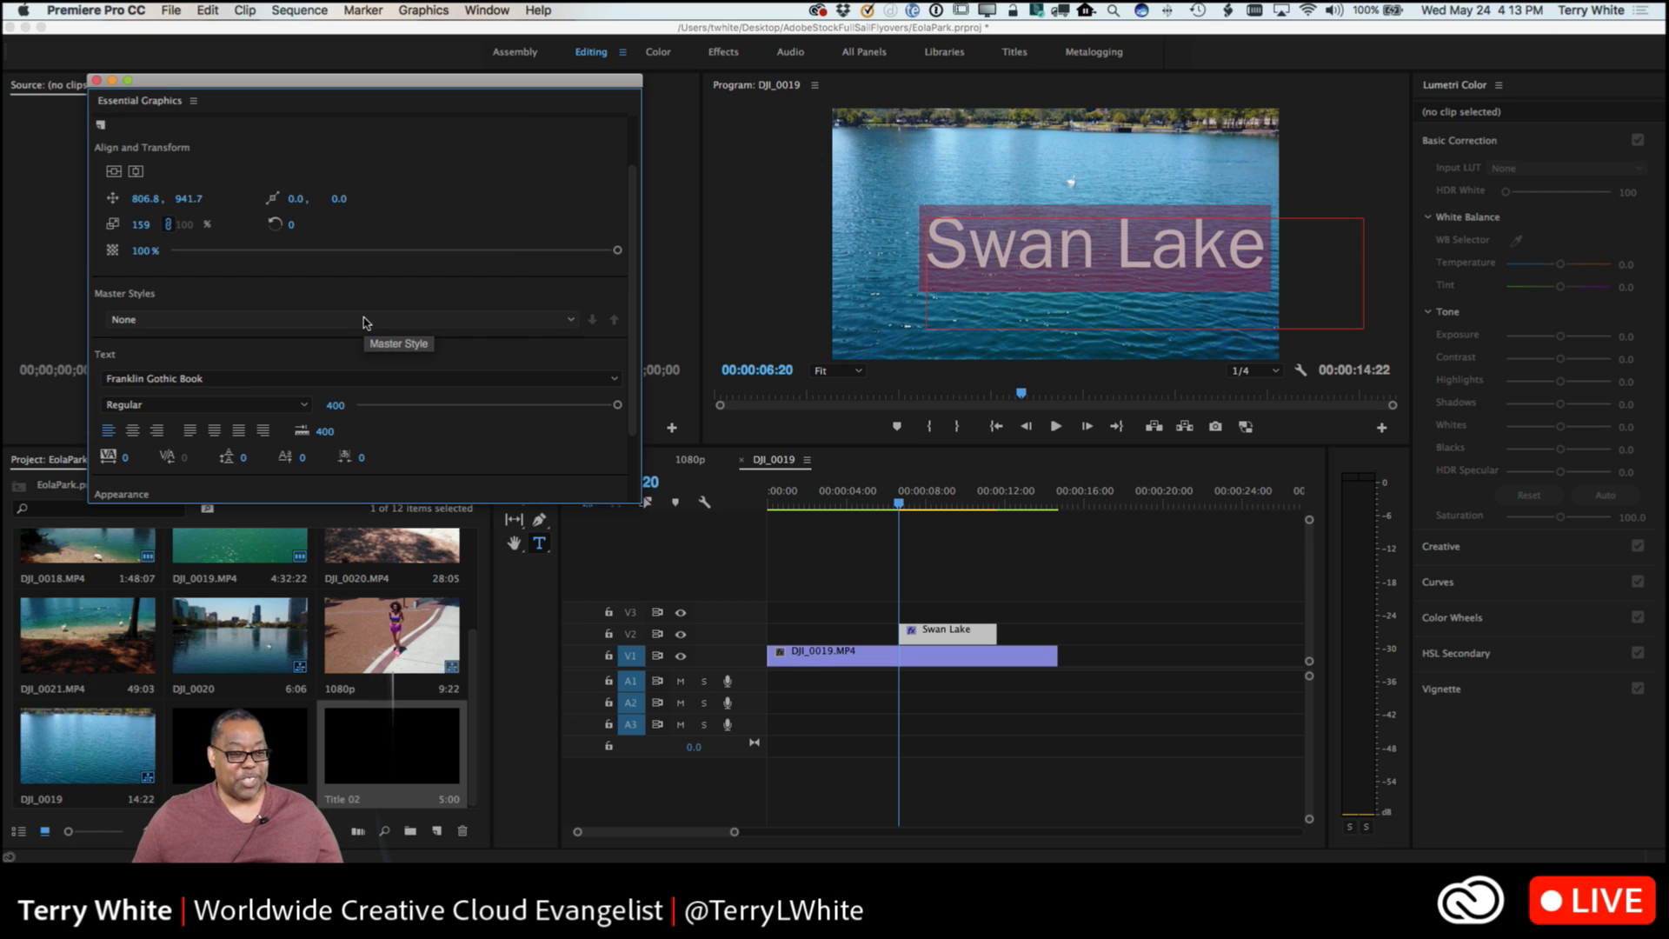
# Change the font of the Swan Lake text from the font list to Edwardian Script ITC.
pyautogui.click(233, 378)
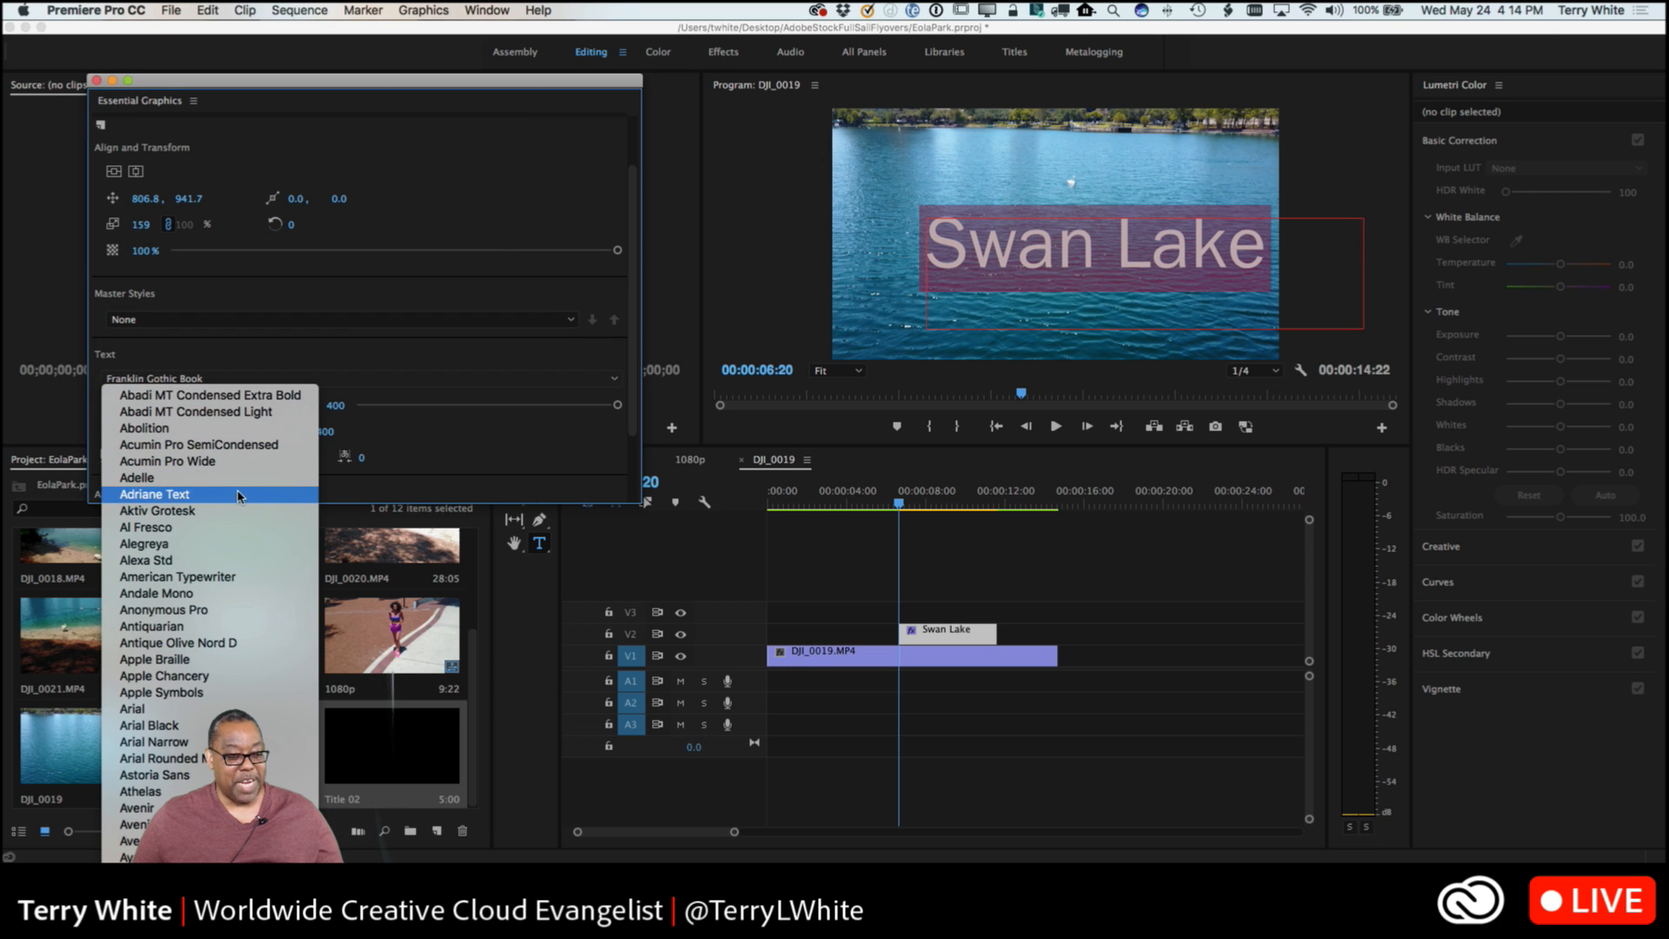
pyautogui.scroll(-10, 240, 686)
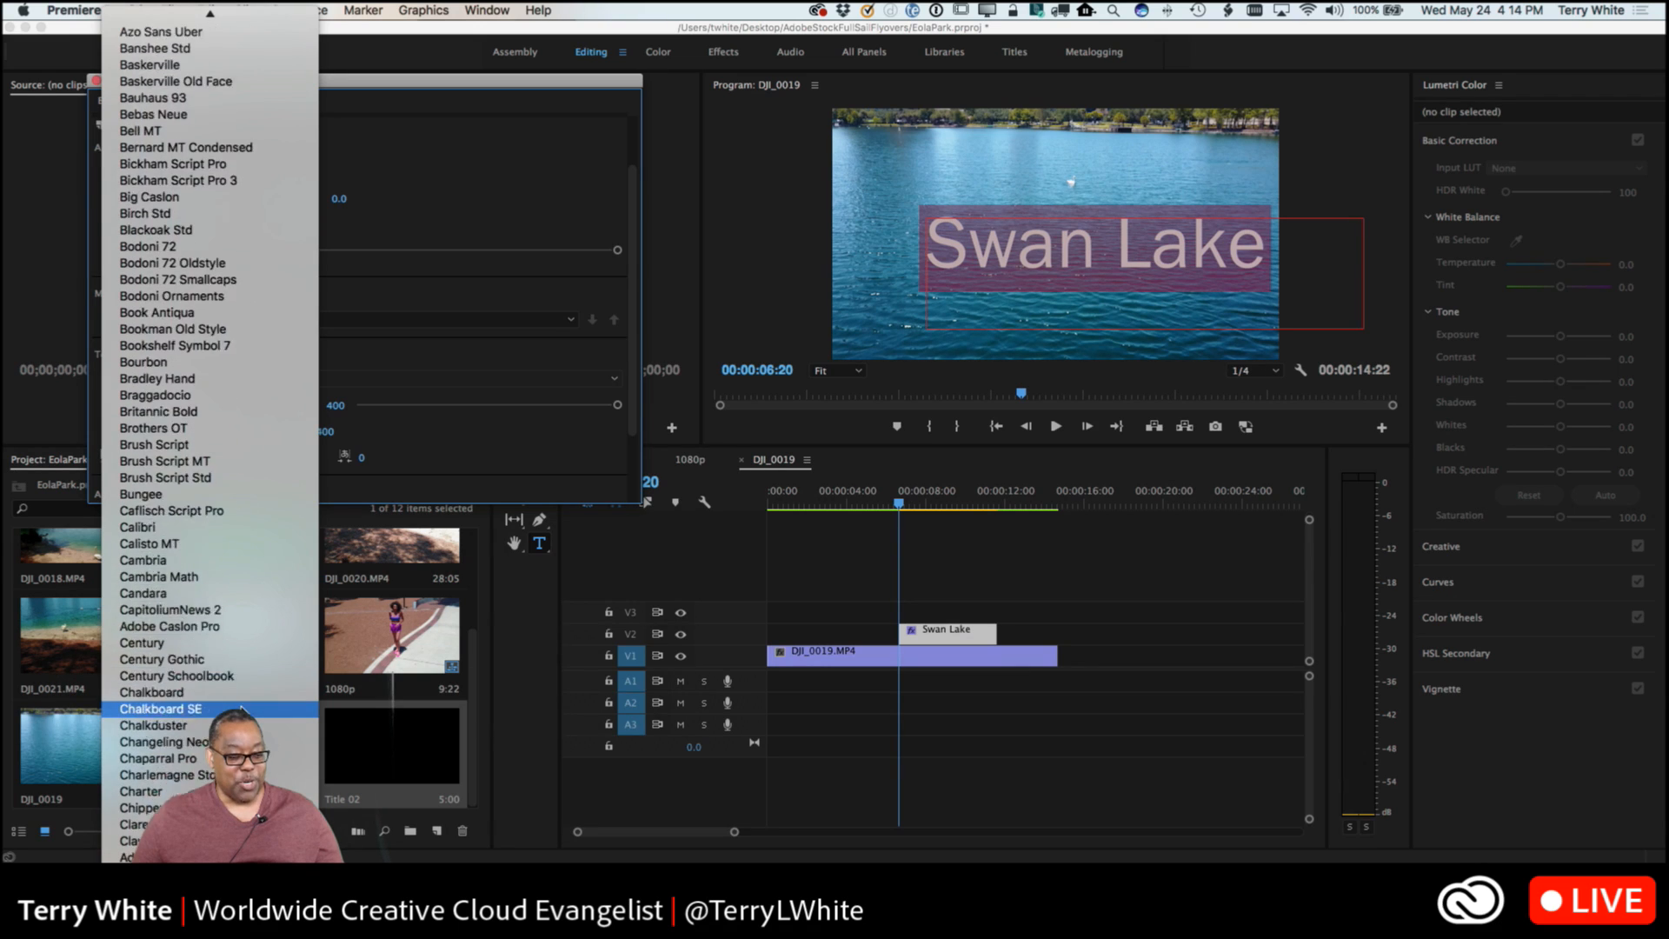
pyautogui.scroll(-15, 242, 708)
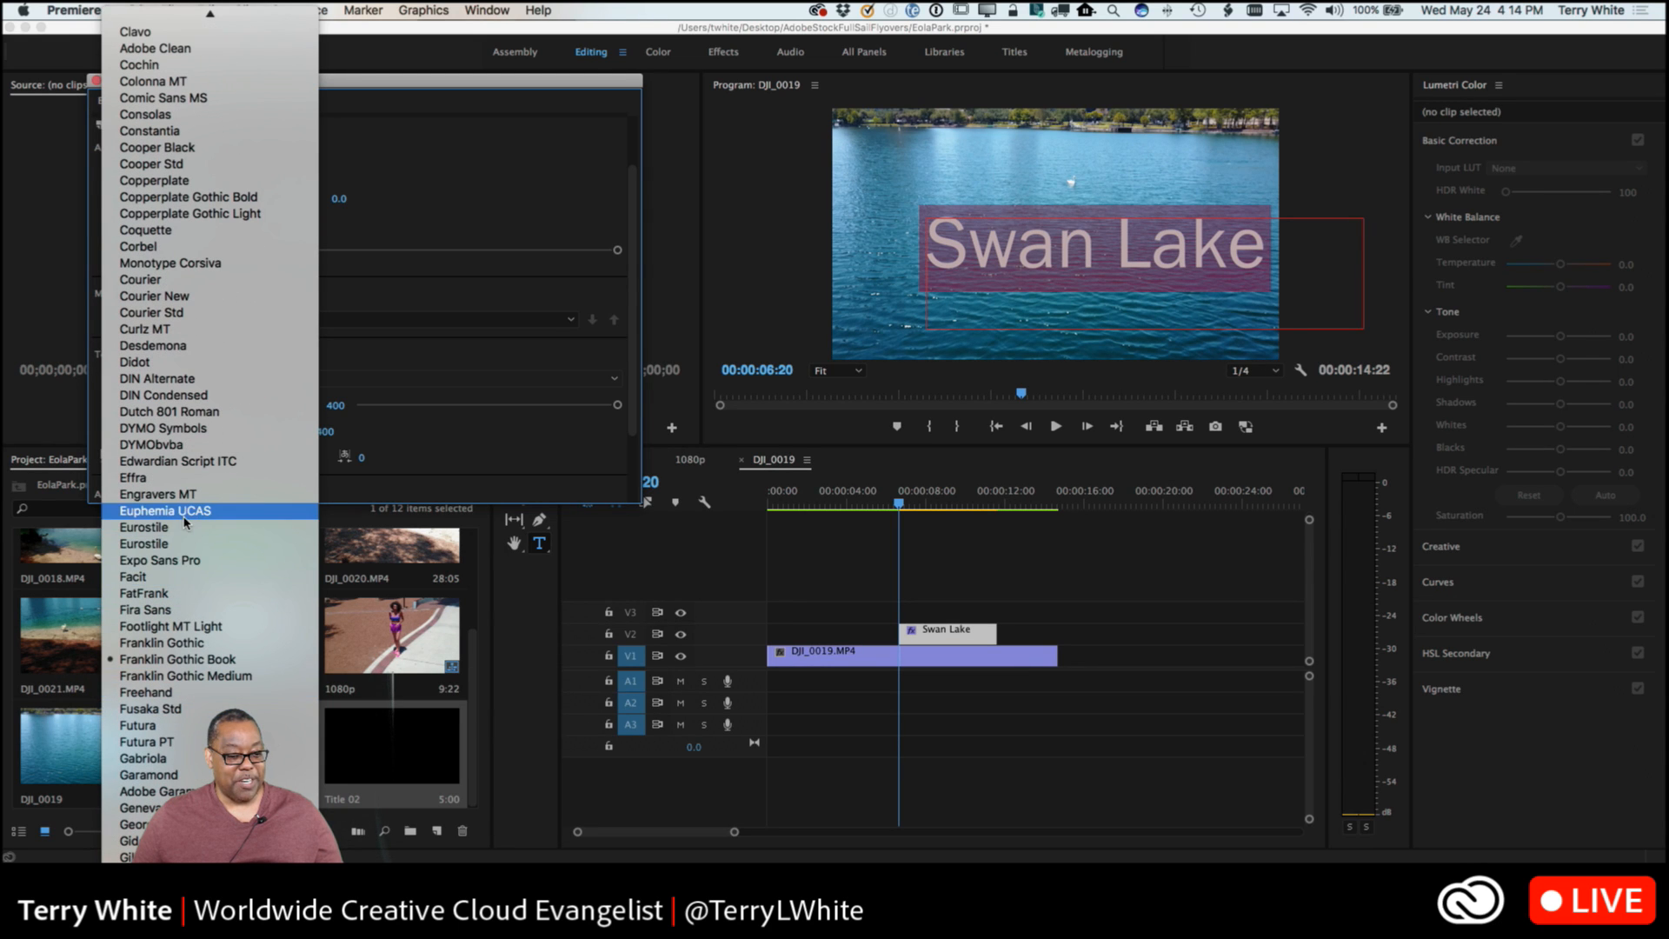
pyautogui.click(184, 461)
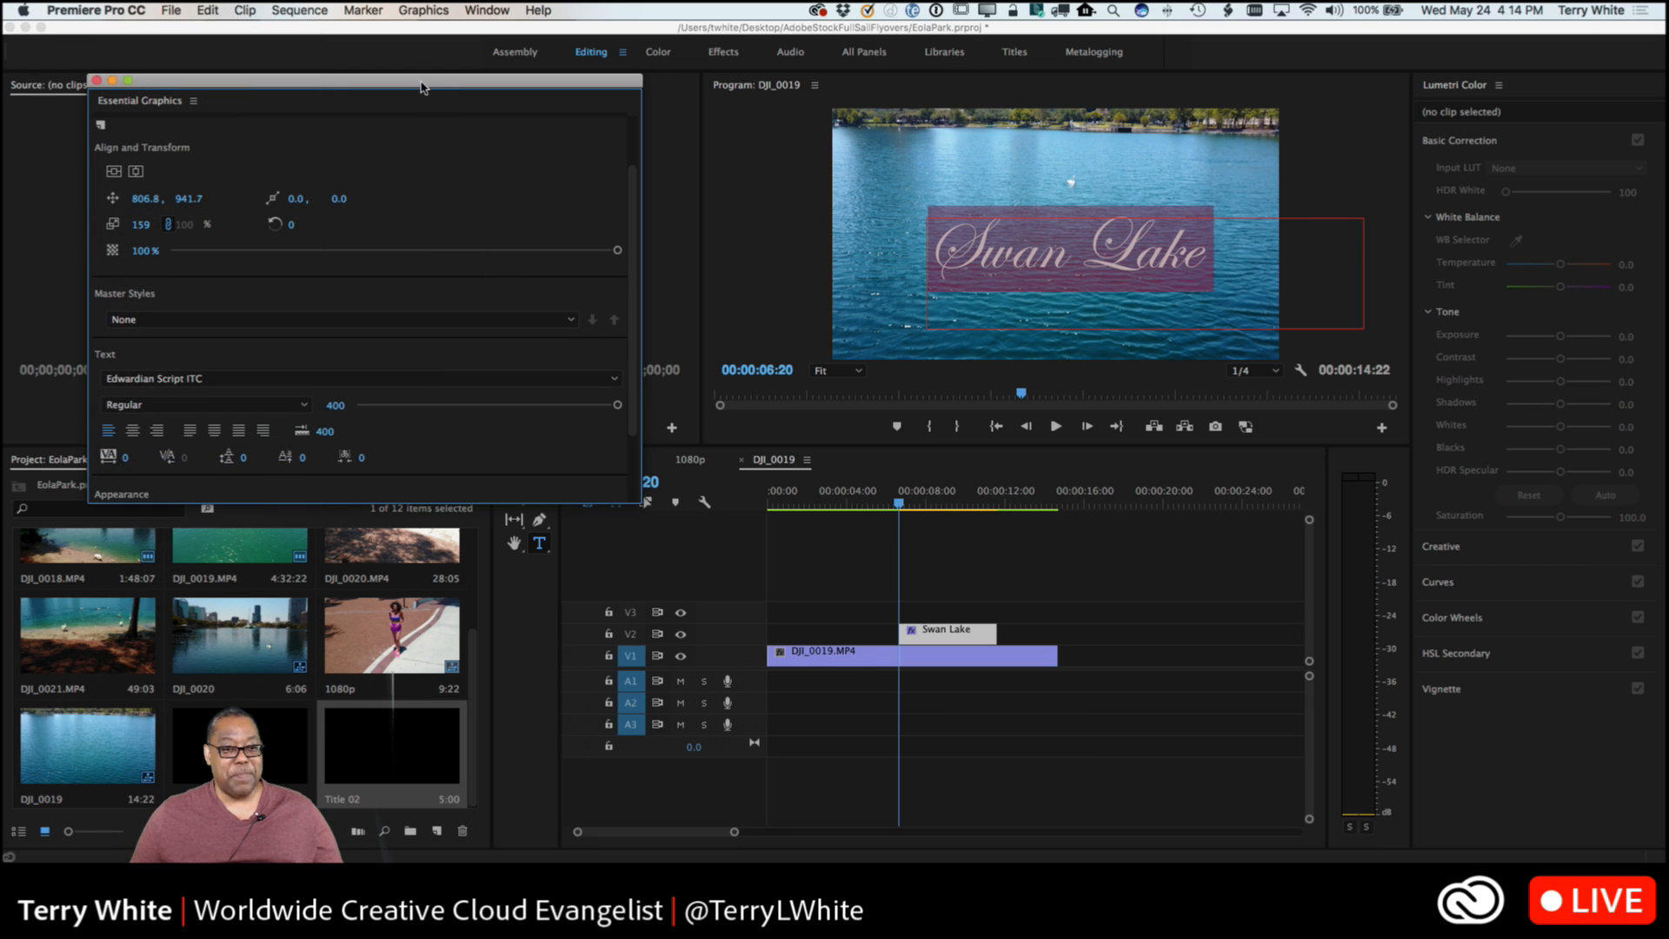
# Move the floating Essential Graphics window aside and close it.
pyautogui.moveTo(420, 84); pyautogui.dragTo(639, 195)
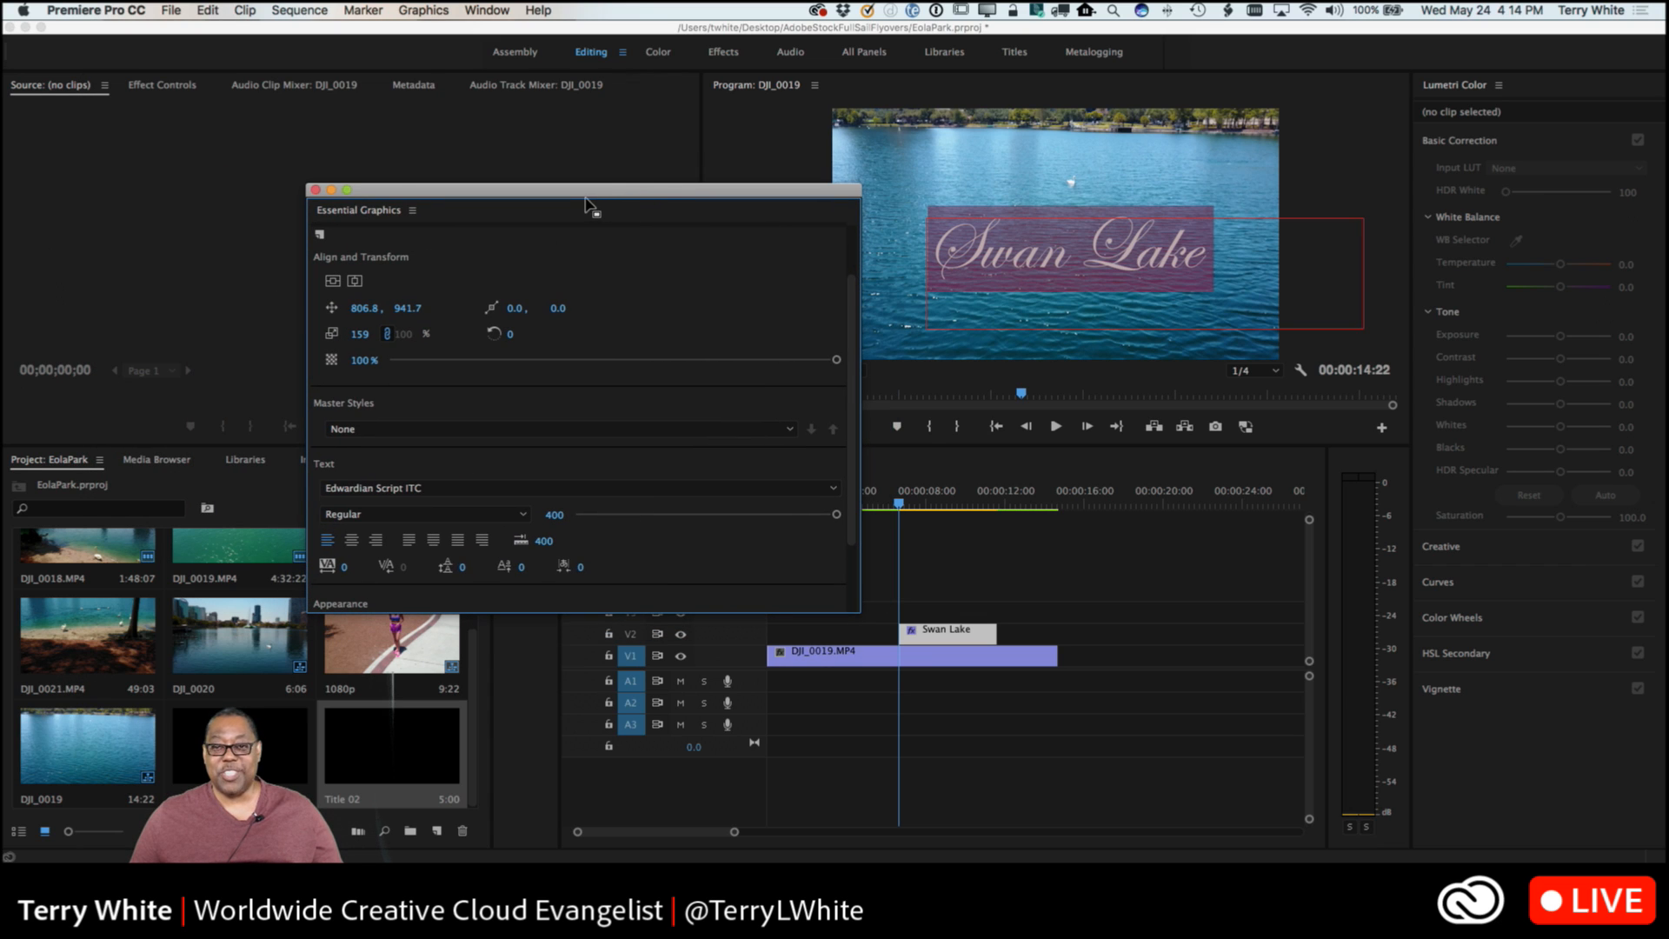
pyautogui.click(315, 190)
pyautogui.click(207, 10)
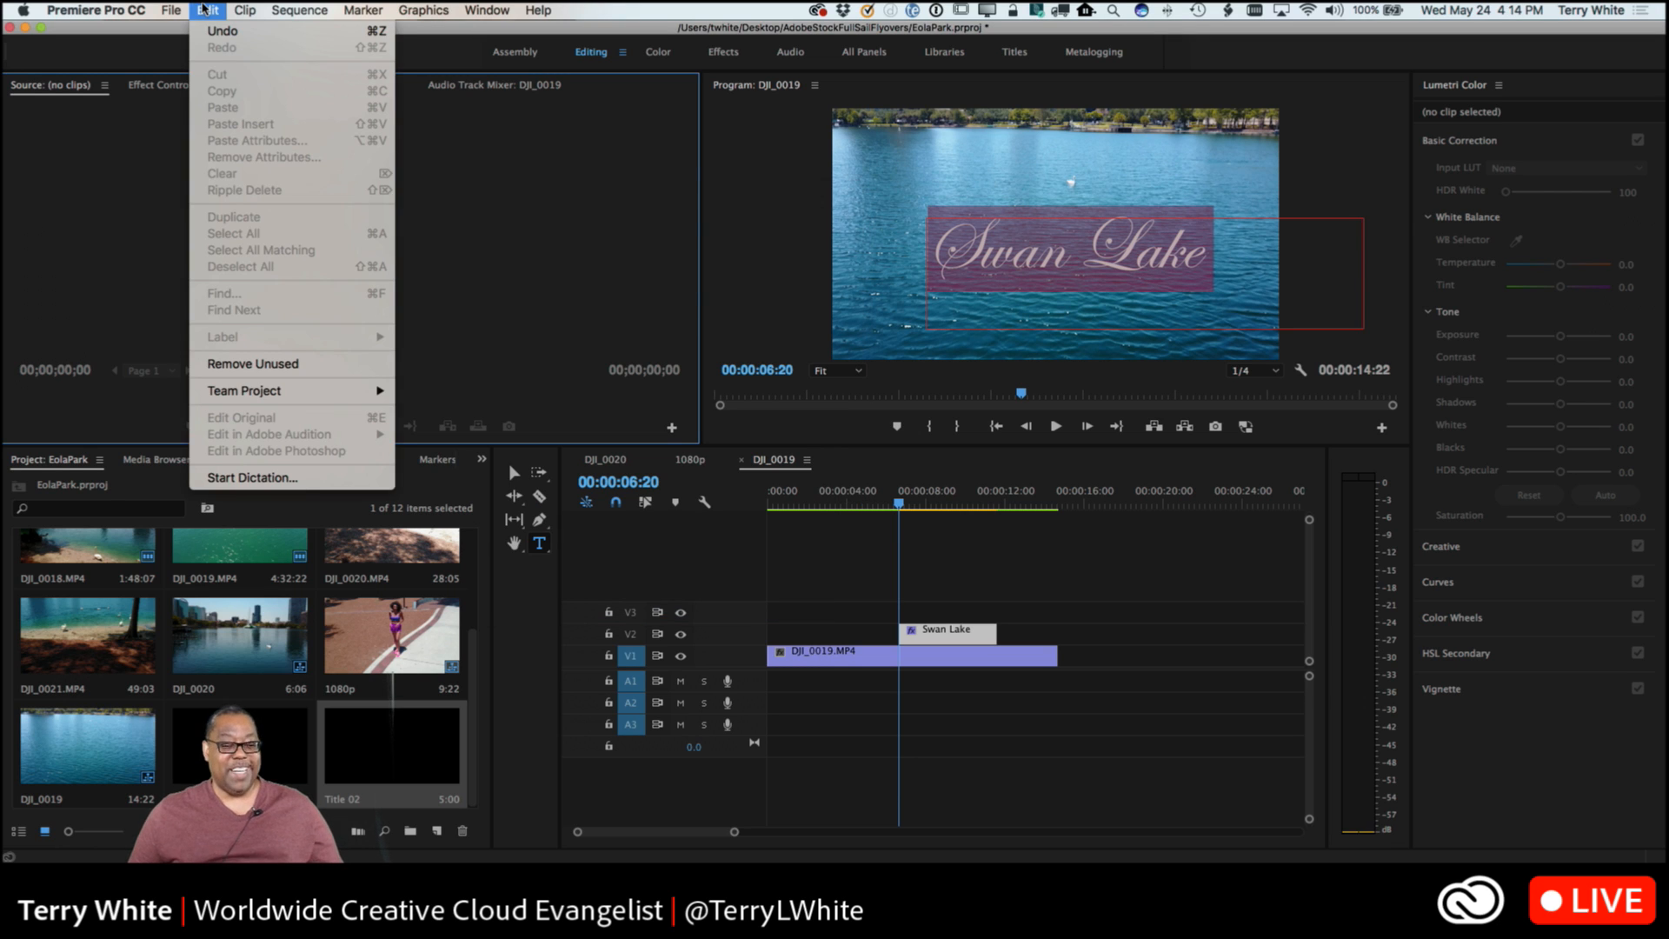
pyautogui.click(203, 9)
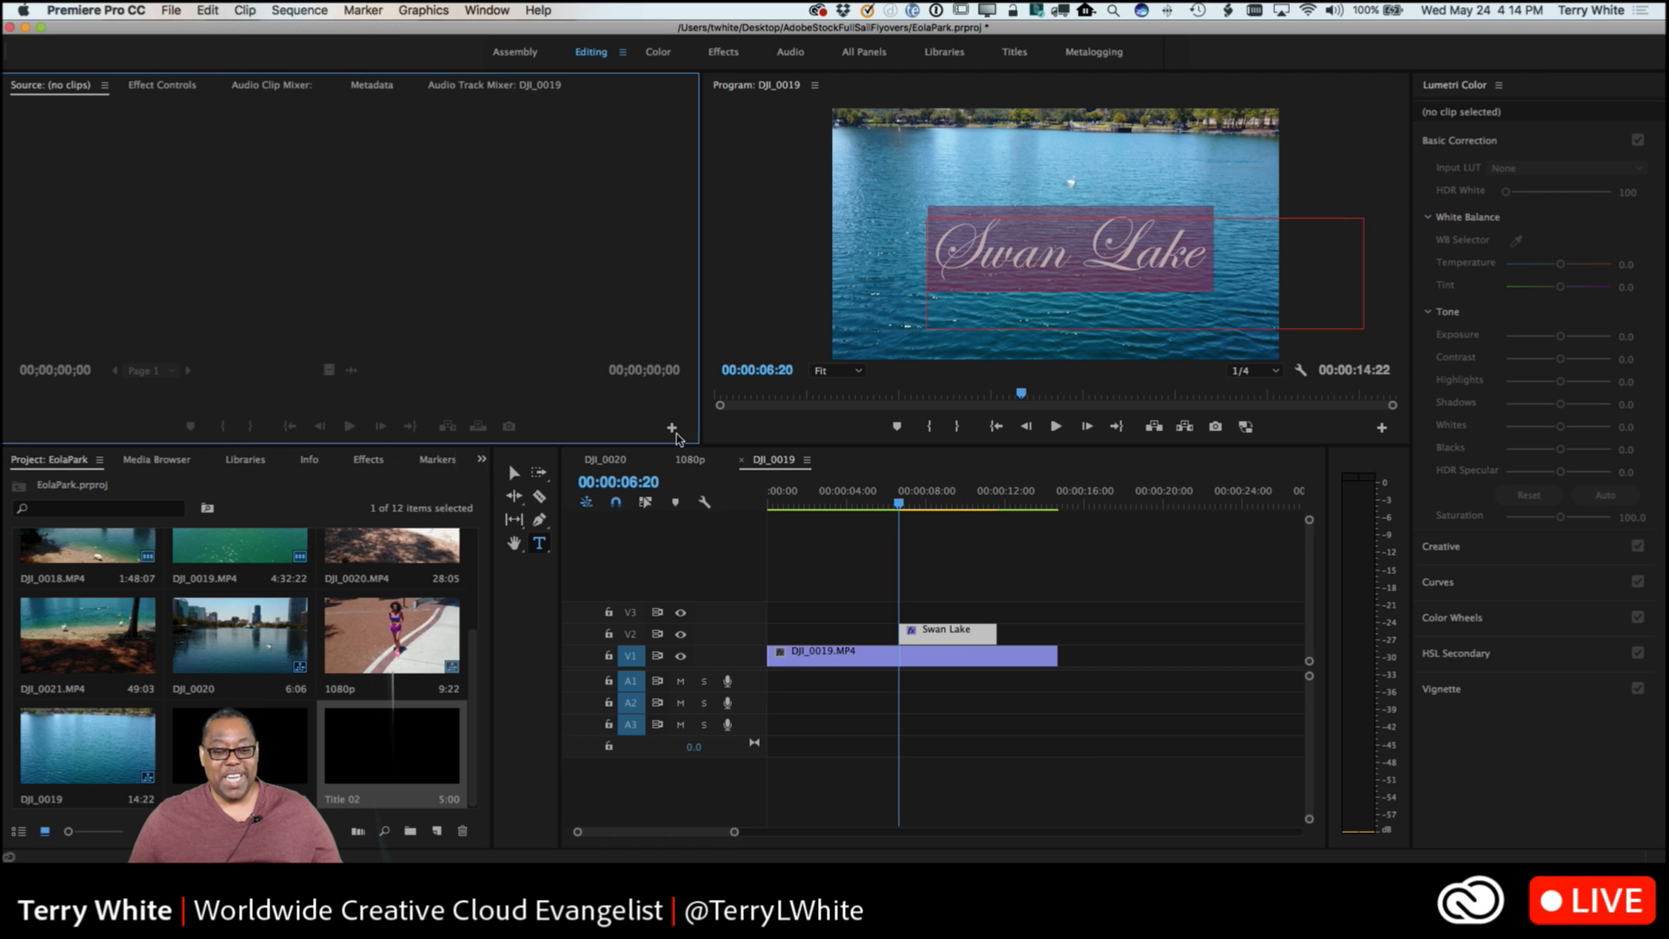
# With the Selection tool, move the Swan Lake title higher over the lake and narrow its text box to fit inside the frame.
pyautogui.click(513, 472)
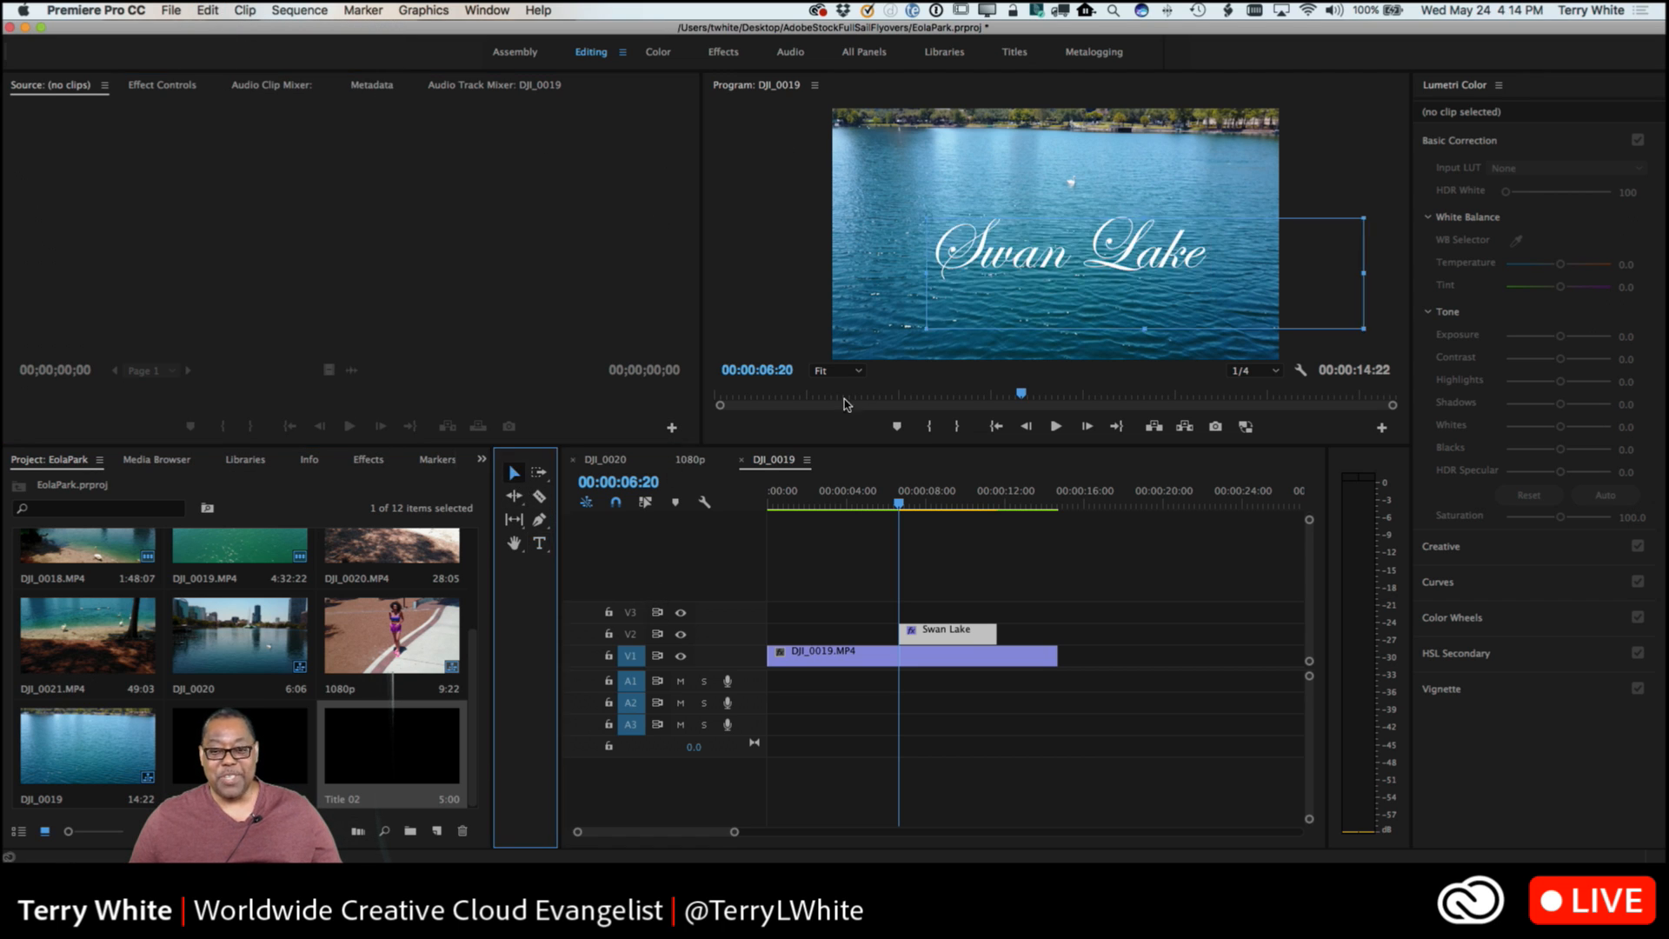
pyautogui.click(902, 311)
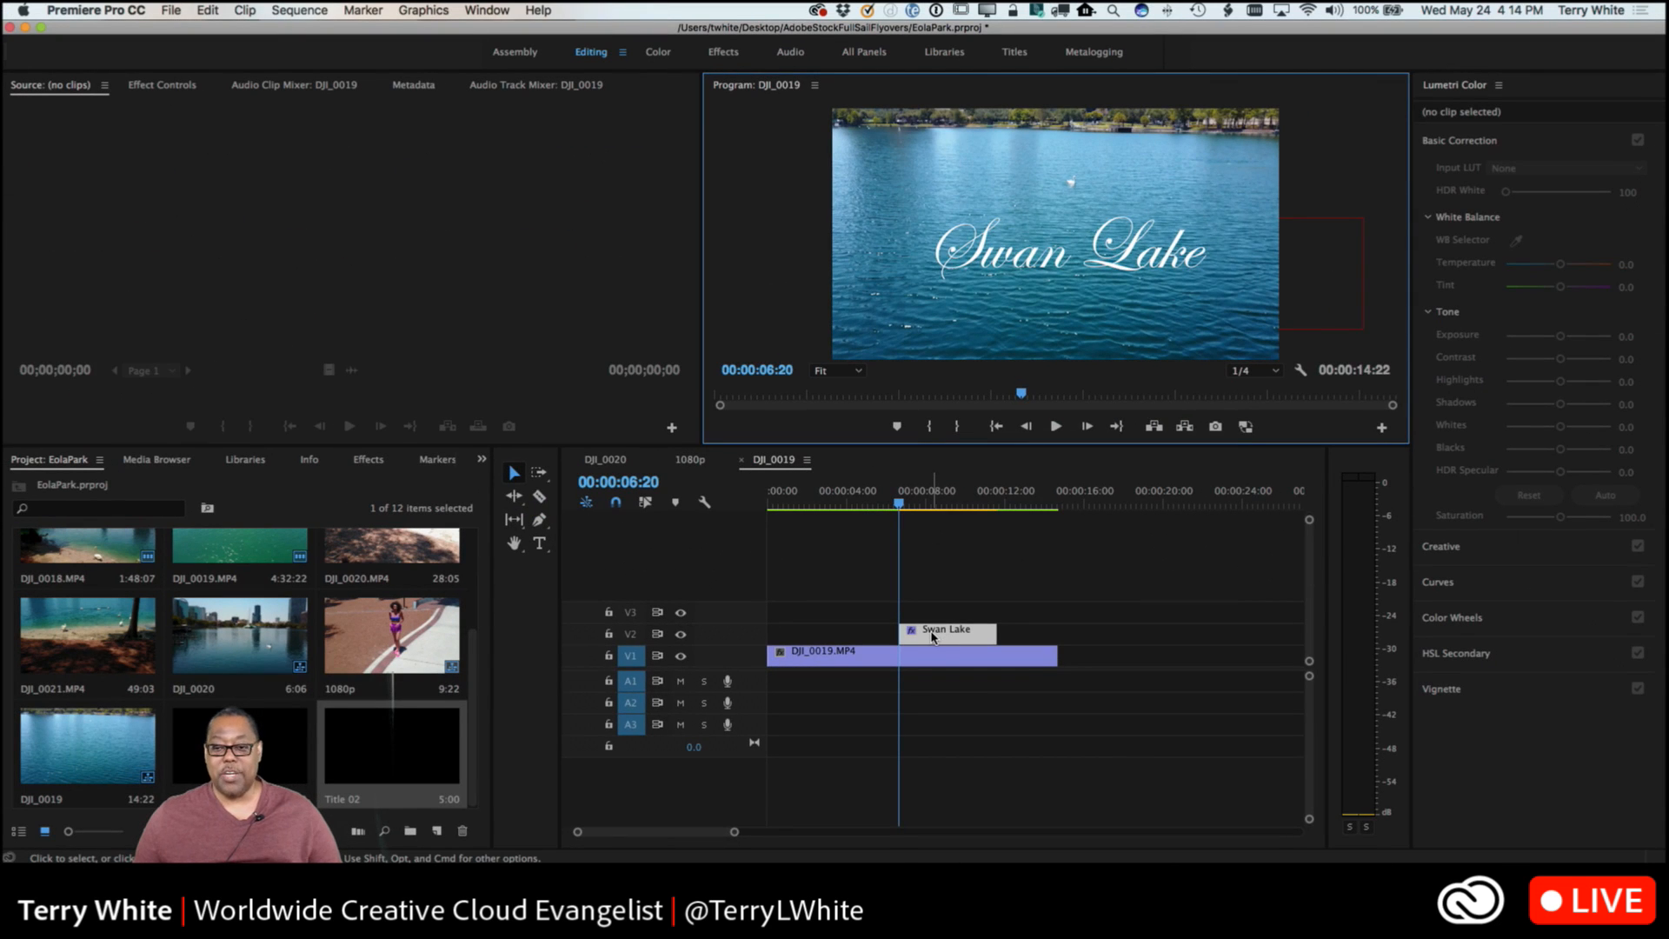
pyautogui.click(1008, 270)
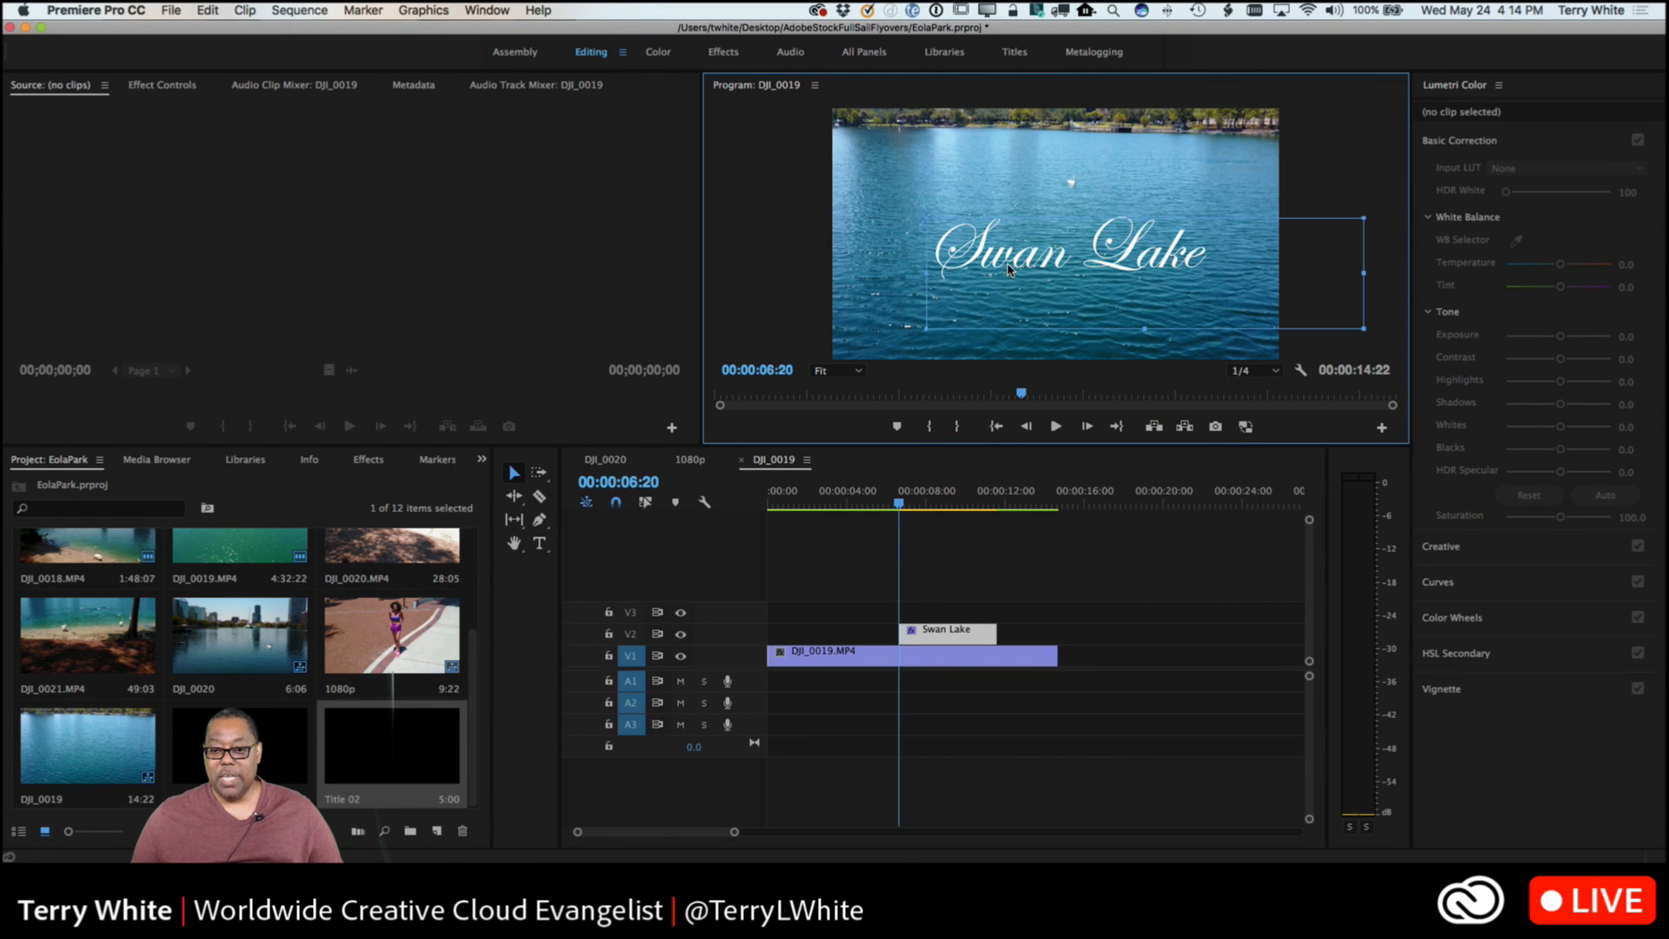
pyautogui.moveTo(1008, 269); pyautogui.dragTo(993, 231)
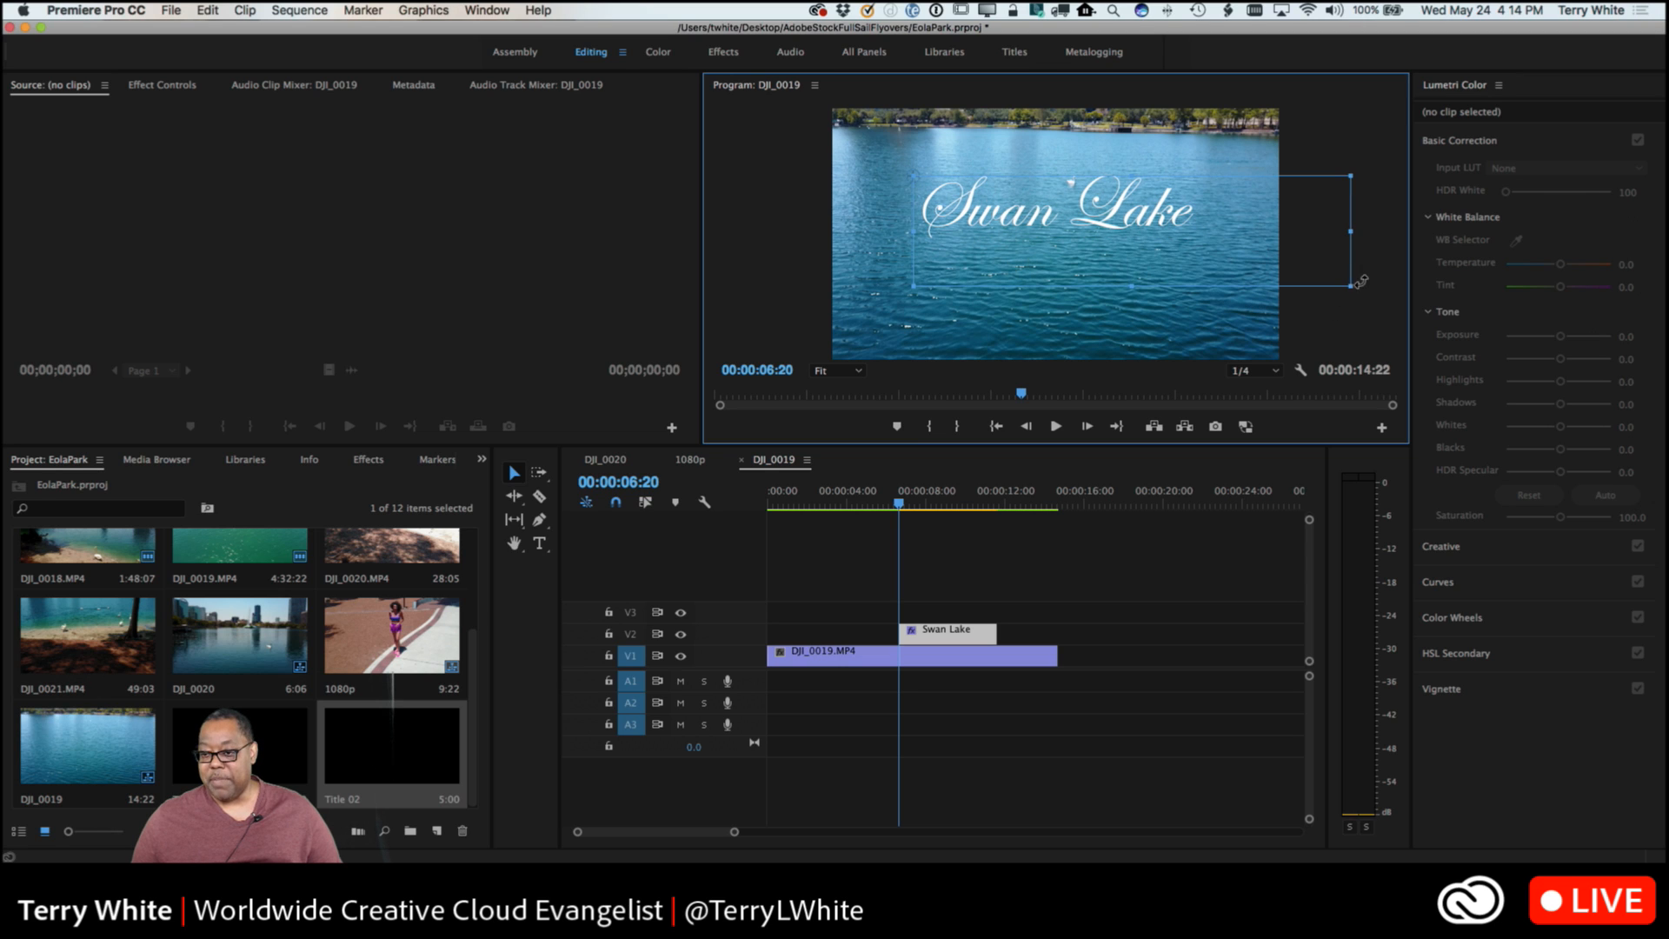
pyautogui.moveTo(1350, 284); pyautogui.dragTo(1231, 252)
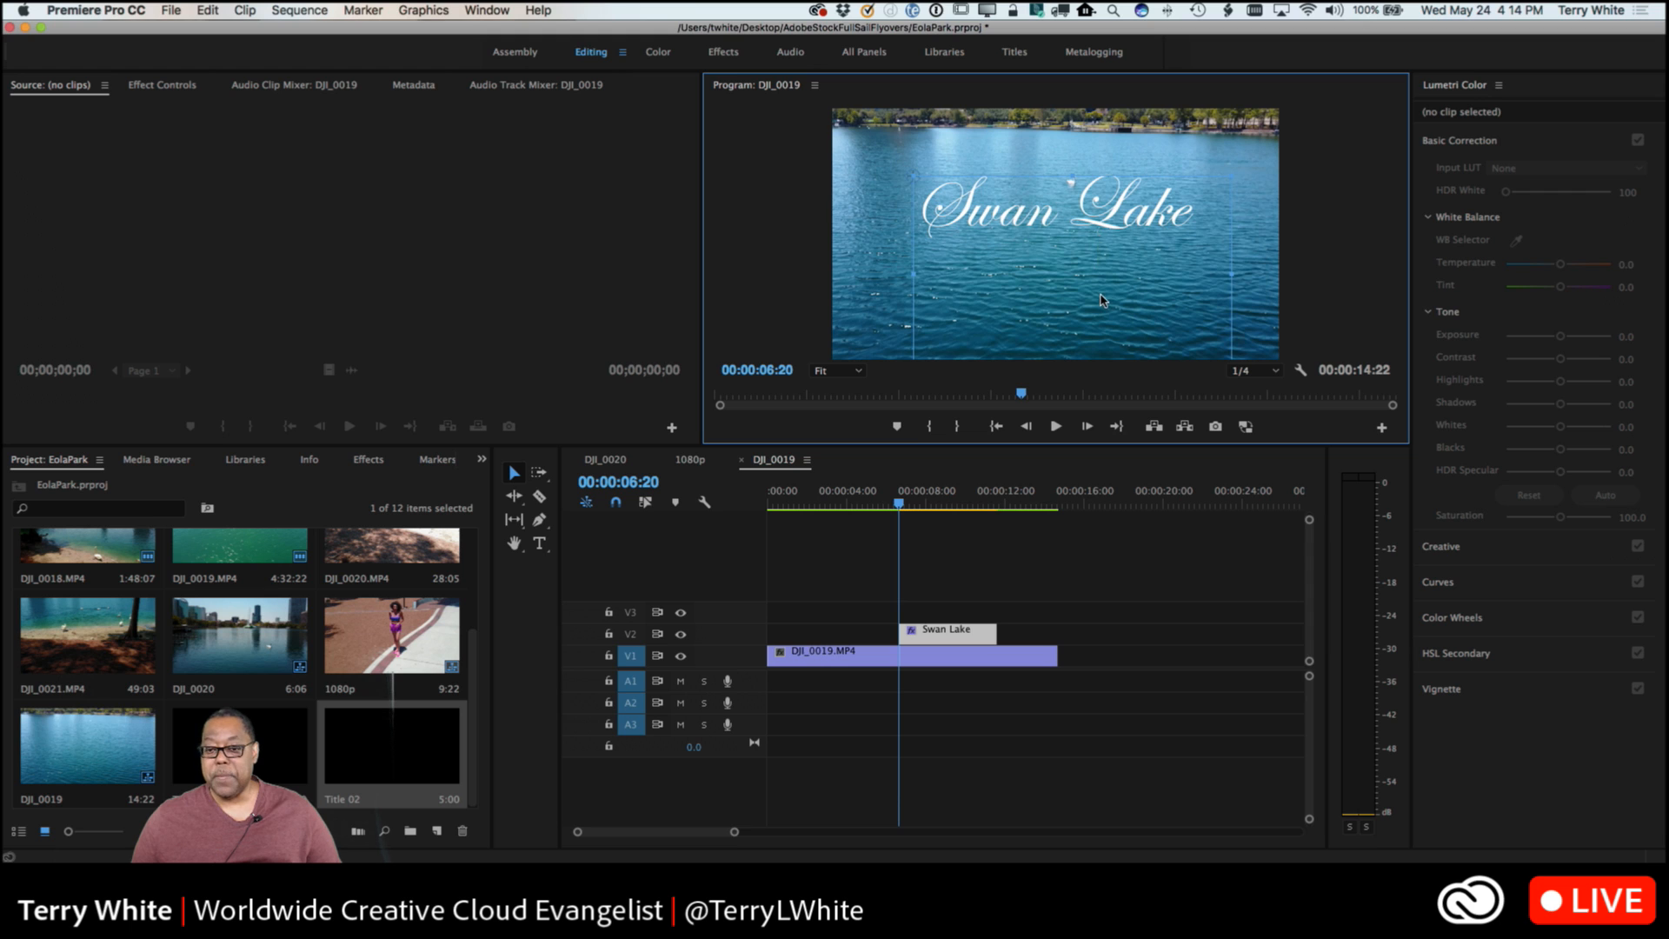
# Step the playhead back and forward by single frames, ending at 00:00:06:25.
pyautogui.press('Left')
pyautogui.press('Left')
pyautogui.press('Left')
pyautogui.press('Left')
pyautogui.press('Left')
pyautogui.press('Left')
pyautogui.press('Left')
pyautogui.press('Left')
pyautogui.press('Right')
pyautogui.press('Right')
pyautogui.press('Right')
pyautogui.press('Right')
pyautogui.press('Right')
pyautogui.press('Right')
pyautogui.press('Right')
pyautogui.press('Right')
pyautogui.press('Right')
pyautogui.press('Right')
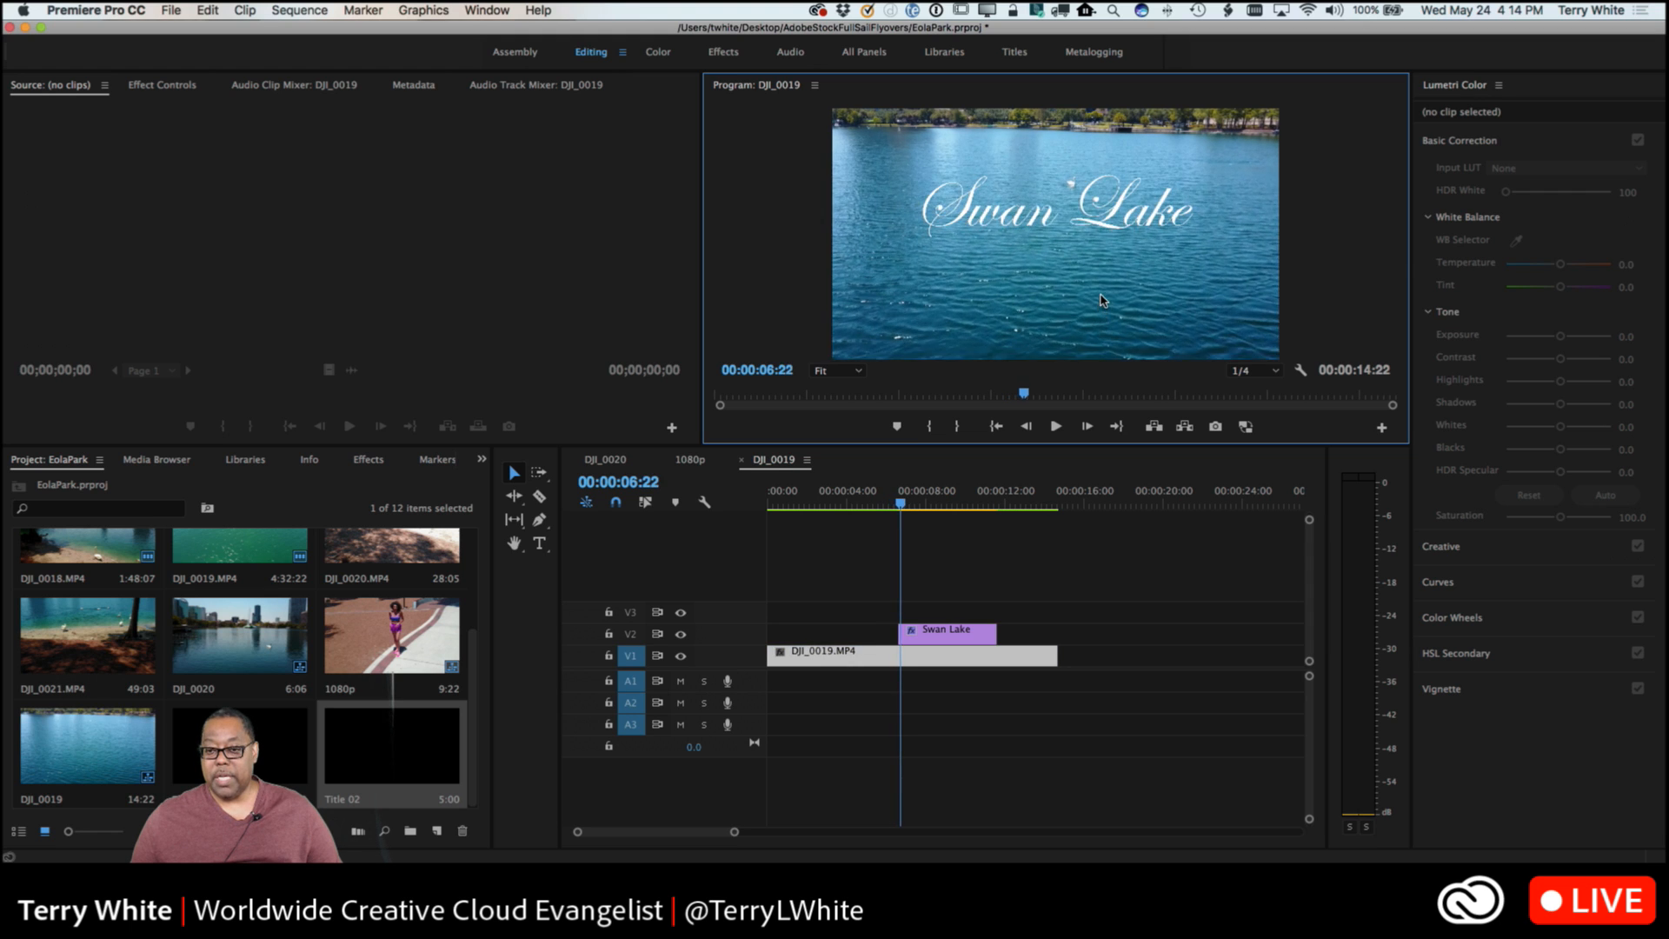
pyautogui.press('Right')
pyautogui.press('Right')
pyautogui.press('Right')
# Adjust the height of the Swan Lake text box and place the title near the centre of the frame.
pyautogui.click(1111, 241)
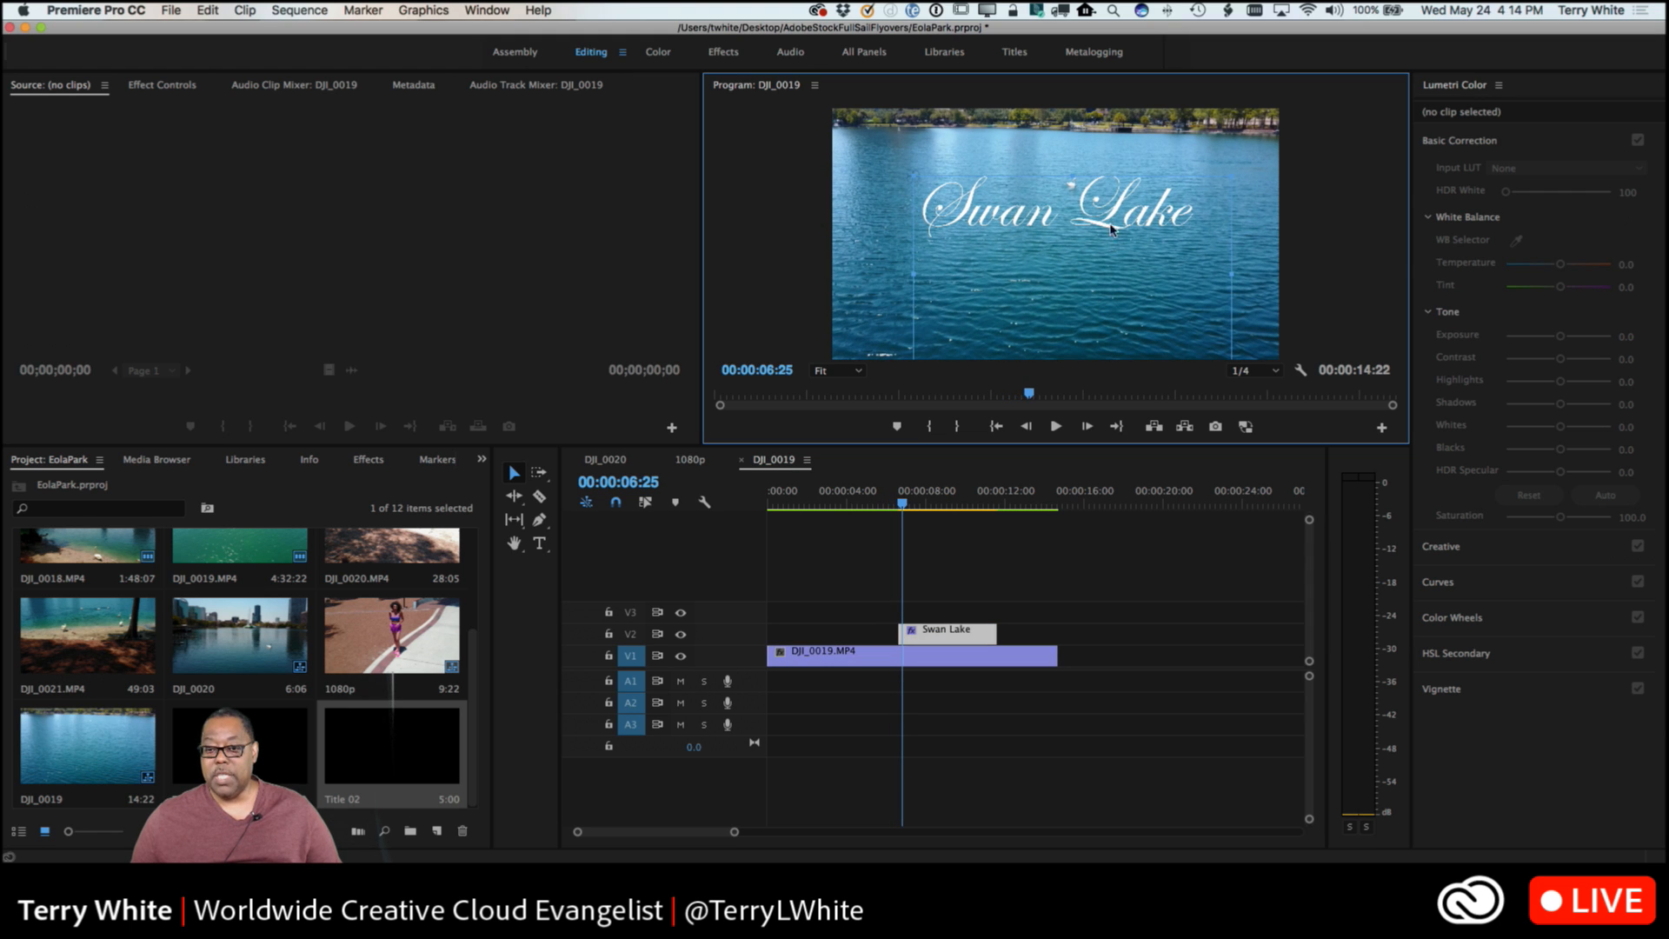
pyautogui.moveTo(1111, 229); pyautogui.dragTo(1186, 191)
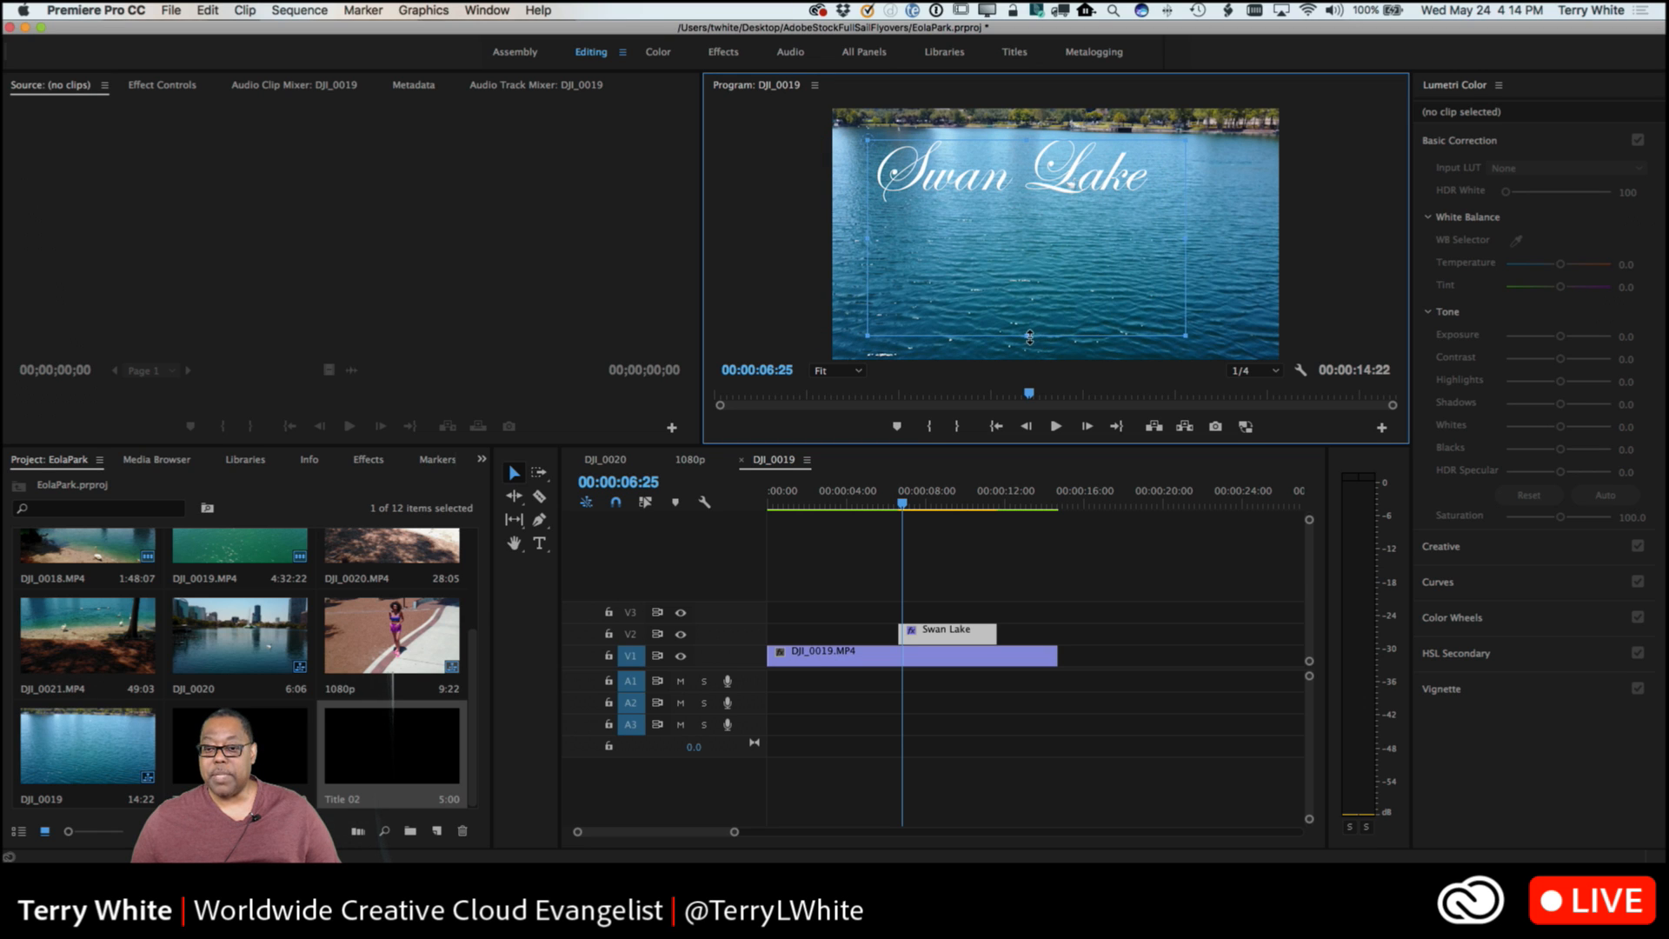
pyautogui.moveTo(1030, 337); pyautogui.dragTo(1029, 281)
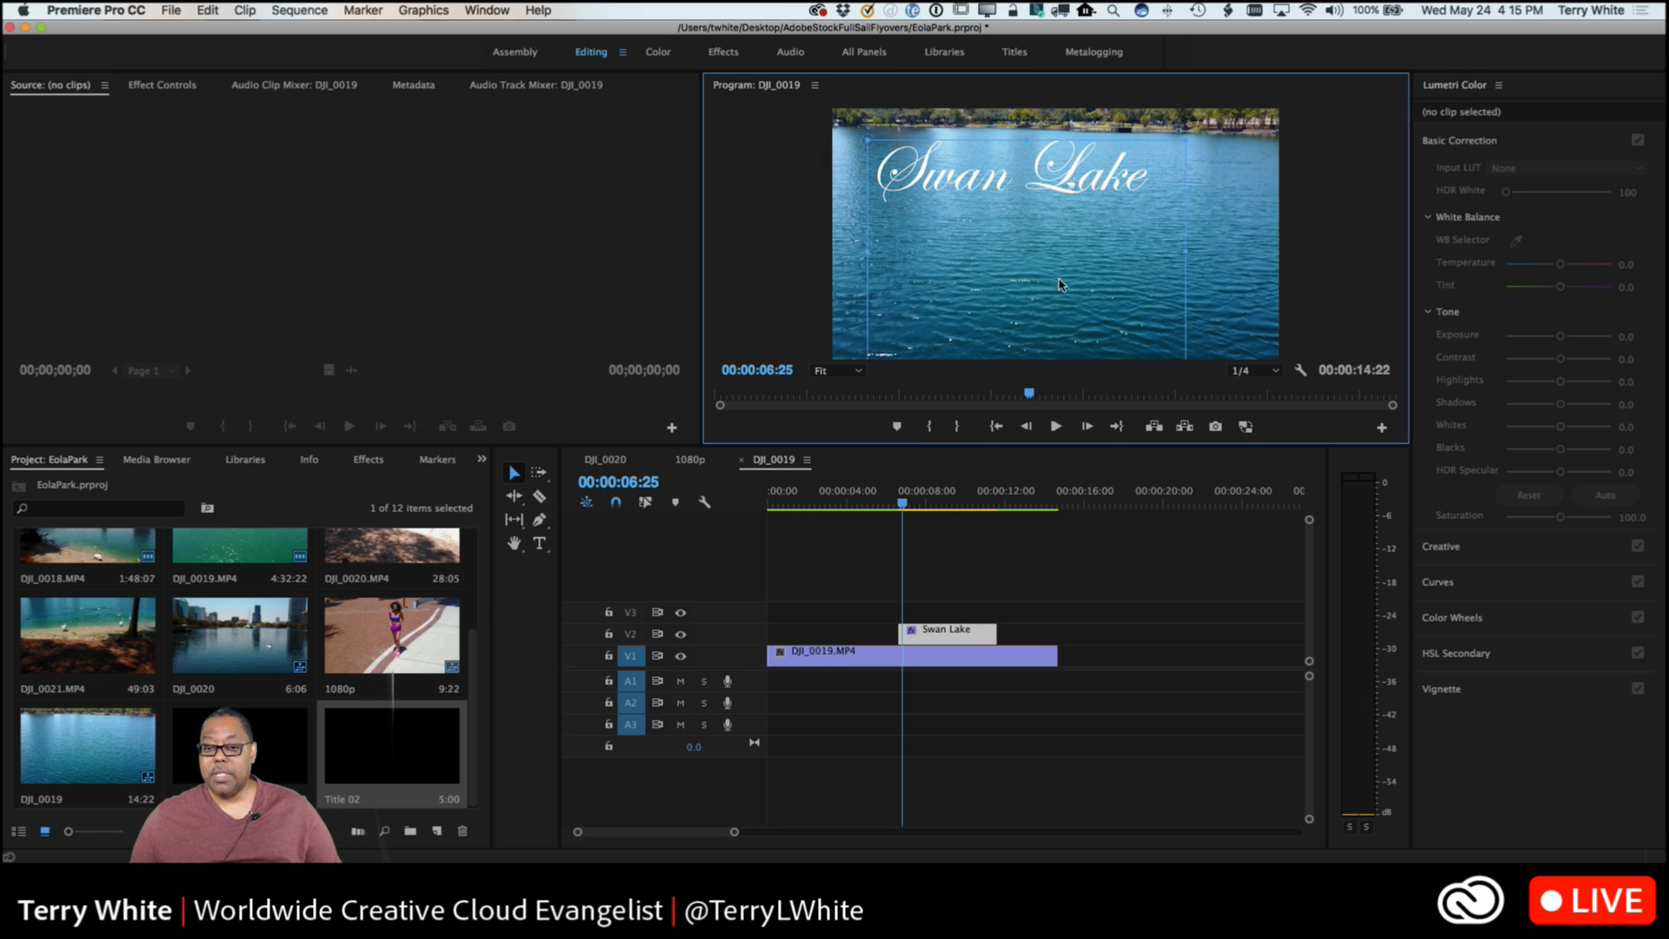
pyautogui.moveTo(1064, 187); pyautogui.dragTo(1112, 239)
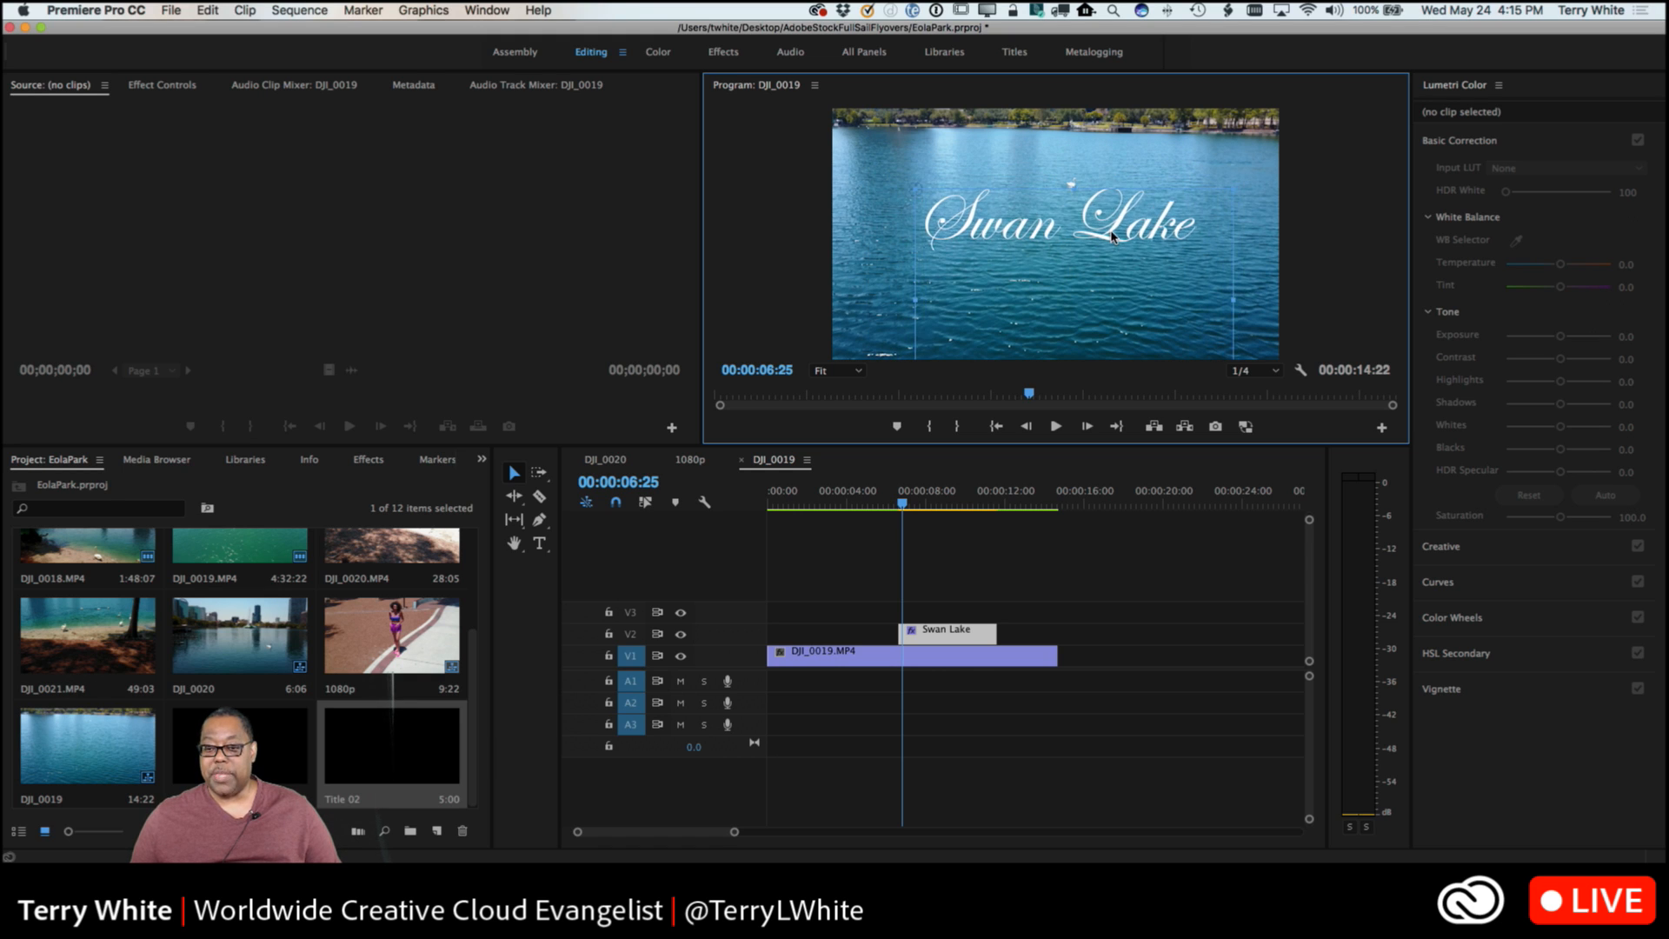
# Play the sequence from 00:00:04:25 until past the end of the Swan Lake clip to check the title.
pyautogui.click(886, 512)
pyautogui.moveTo(887, 513)
pyautogui.mouseDown()
pyautogui.moveTo(859, 515)
pyautogui.moveTo(880, 521)
pyautogui.mouseUp()
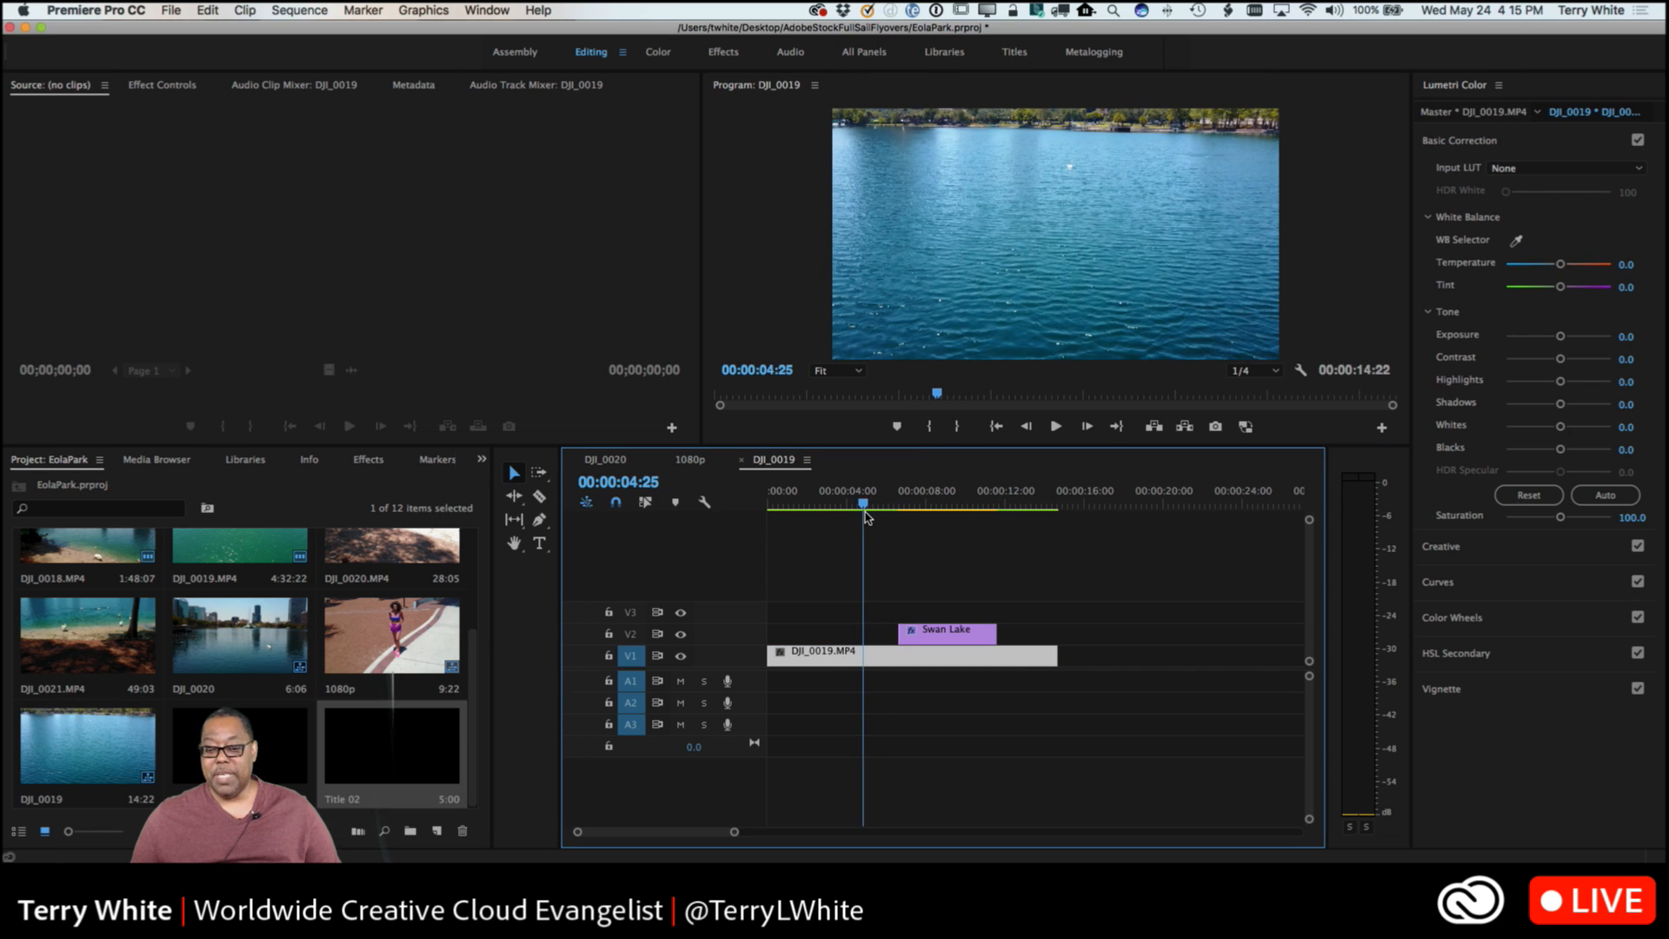
pyautogui.press('space')
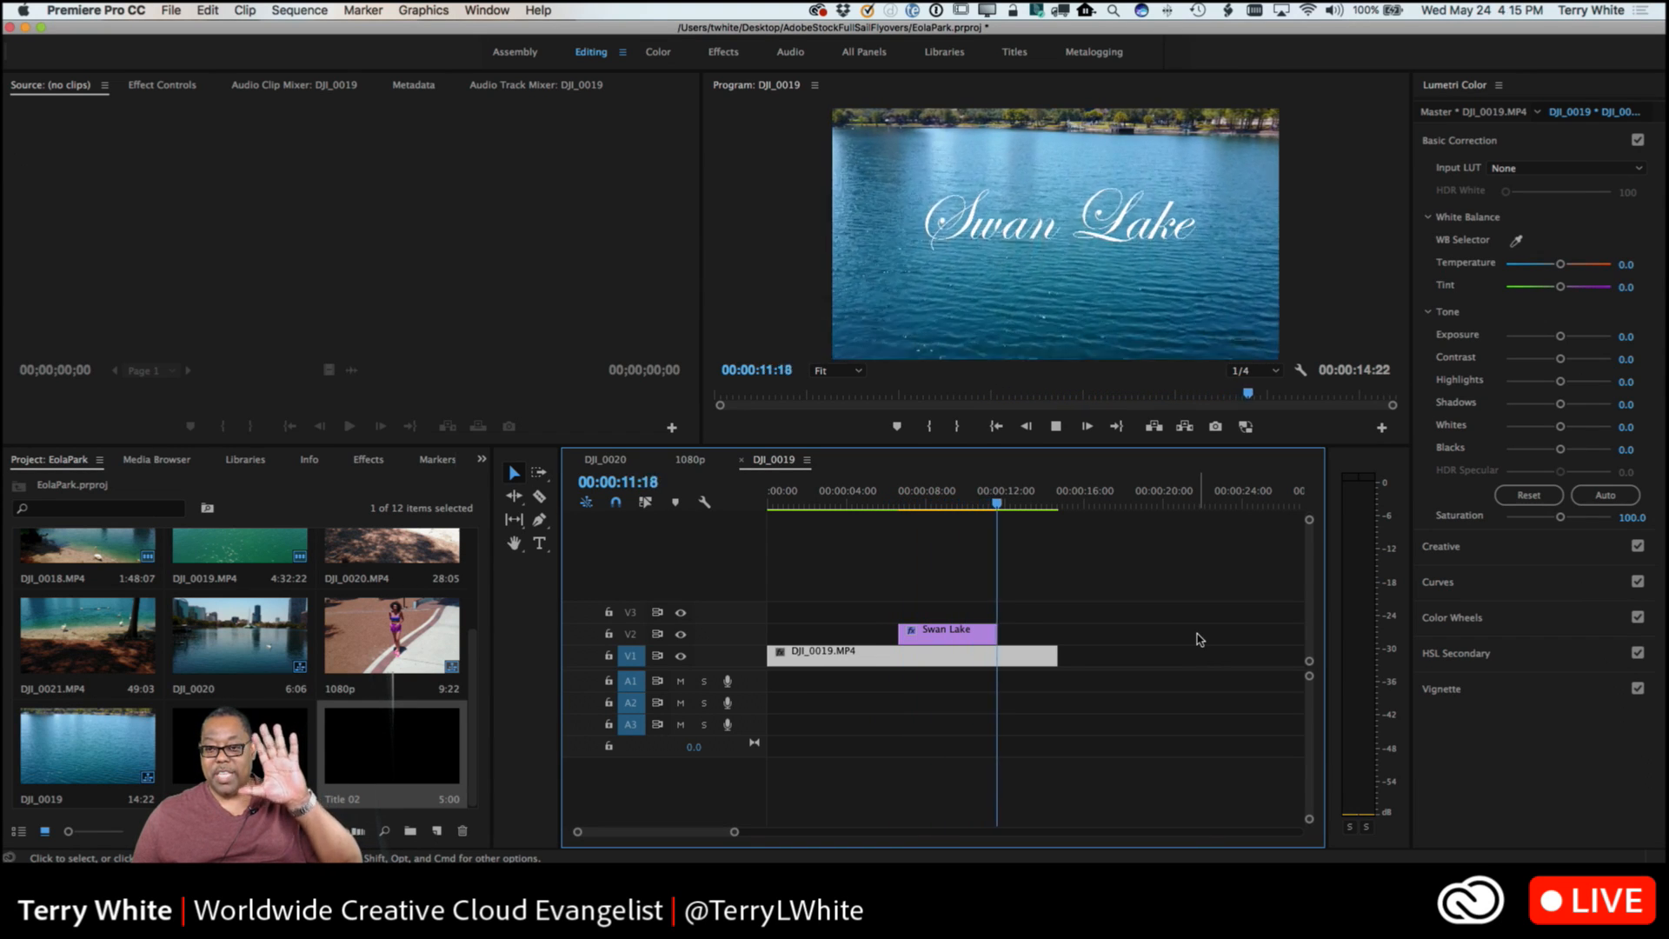
pyautogui.press('space')
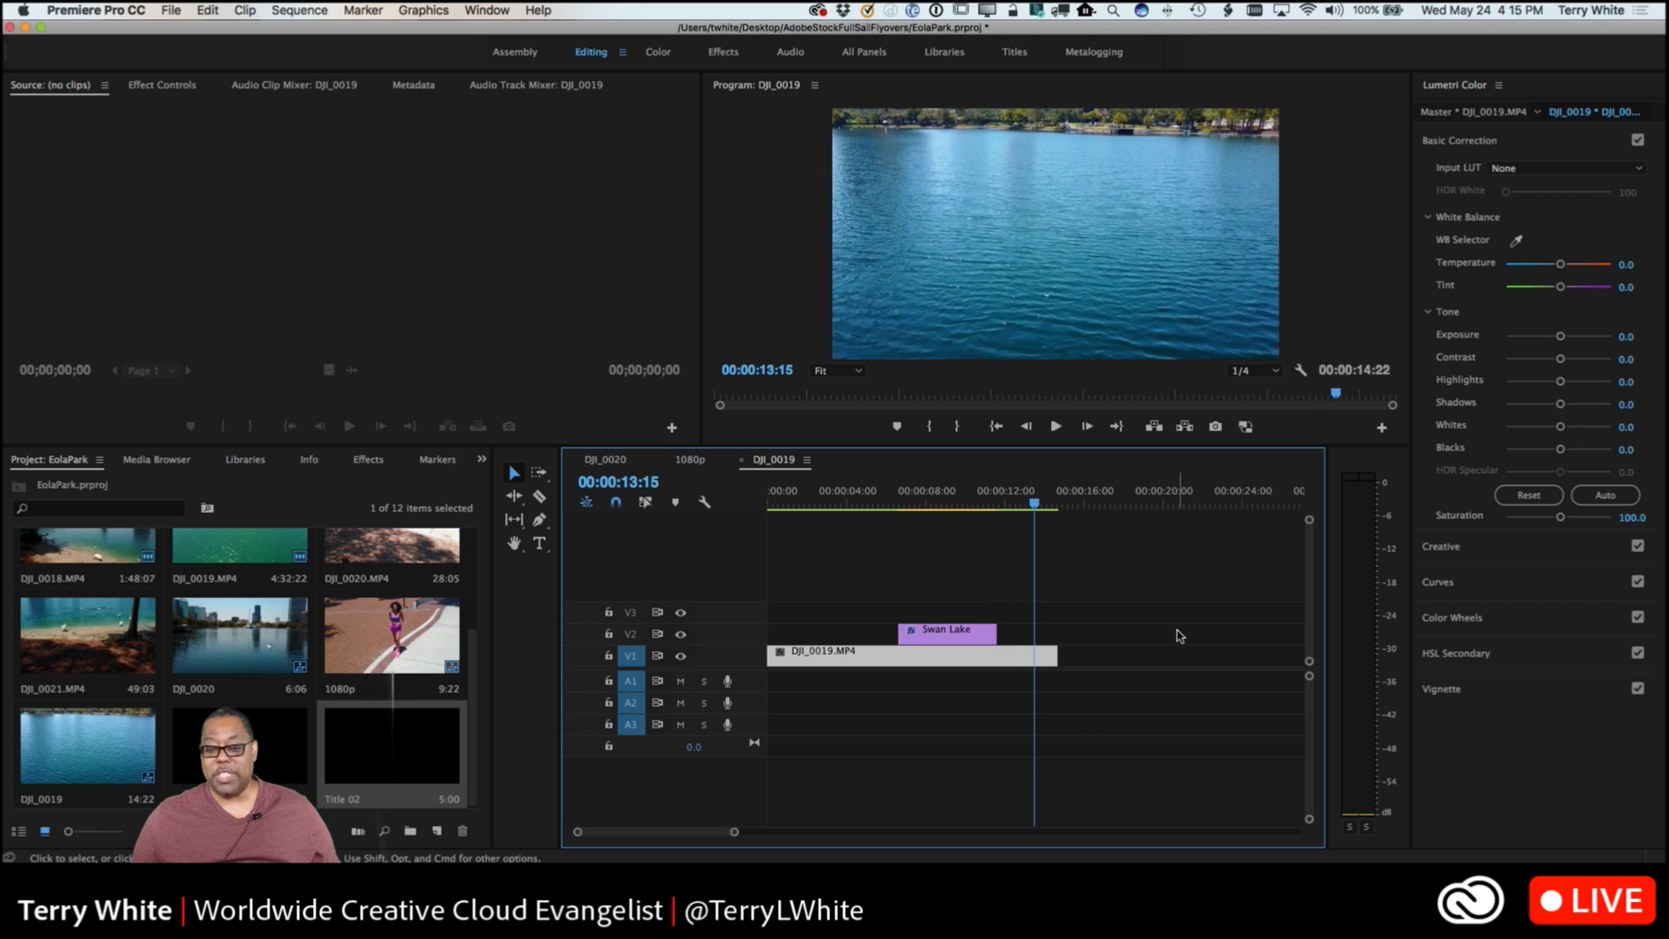
# Trim the Swan Lake clip to start at 00:00:07:00 and extend its end to just past the 00:00:12:00 mark.
pyautogui.moveTo(1034, 509); pyautogui.dragTo(904, 539)
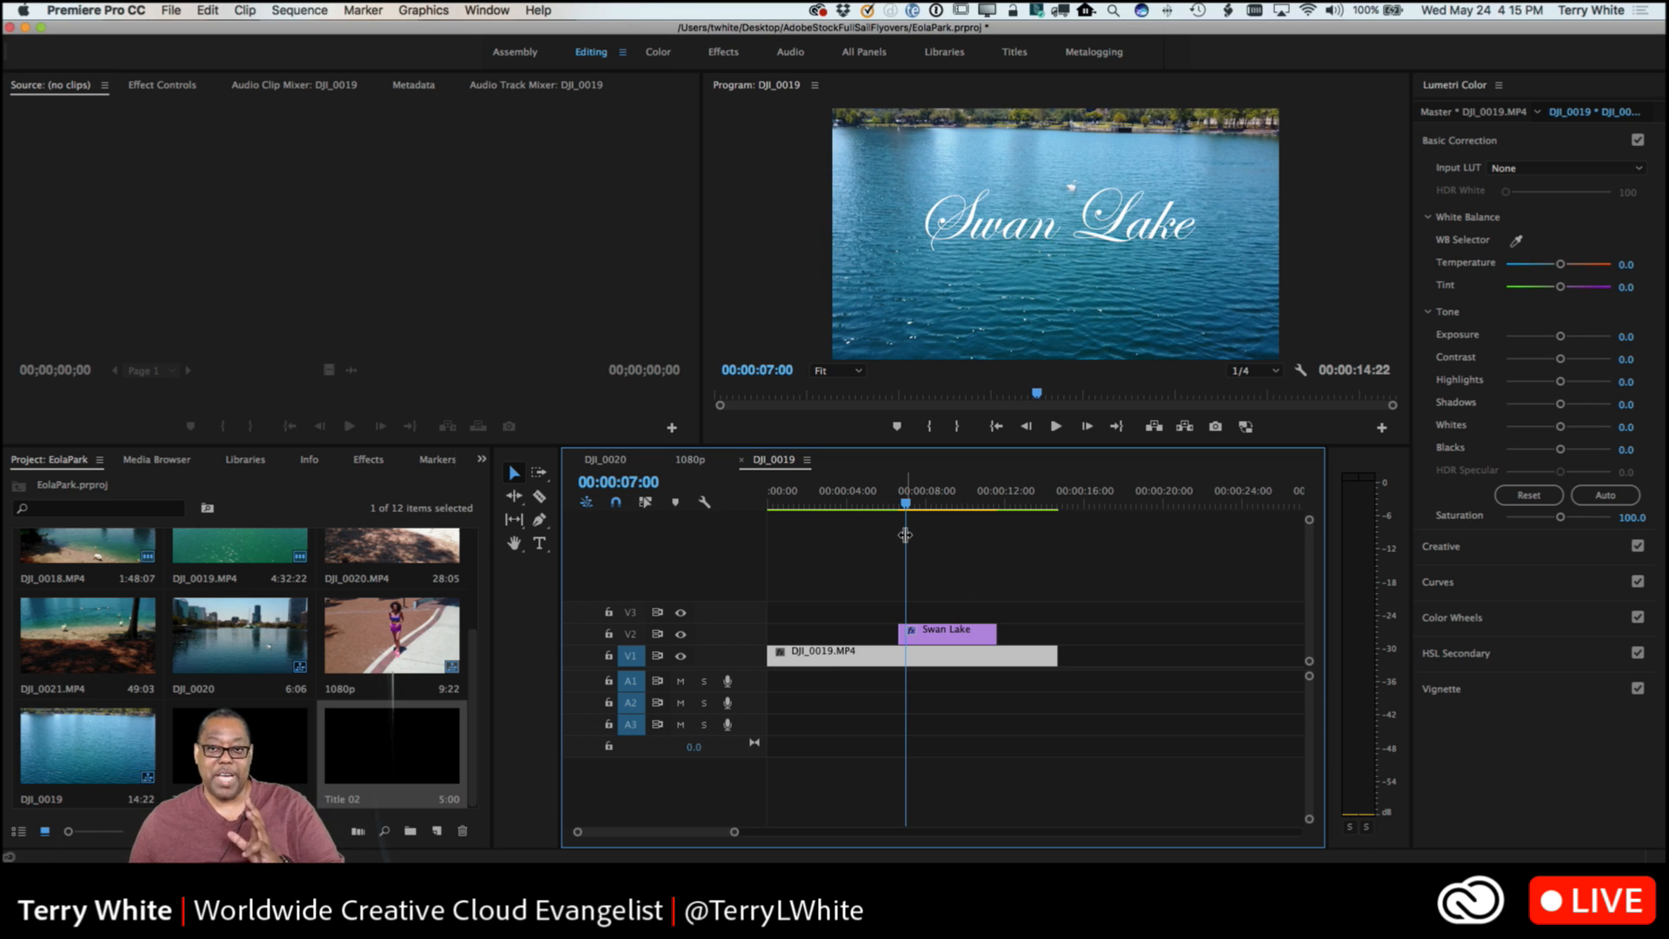
pyautogui.click(949, 634)
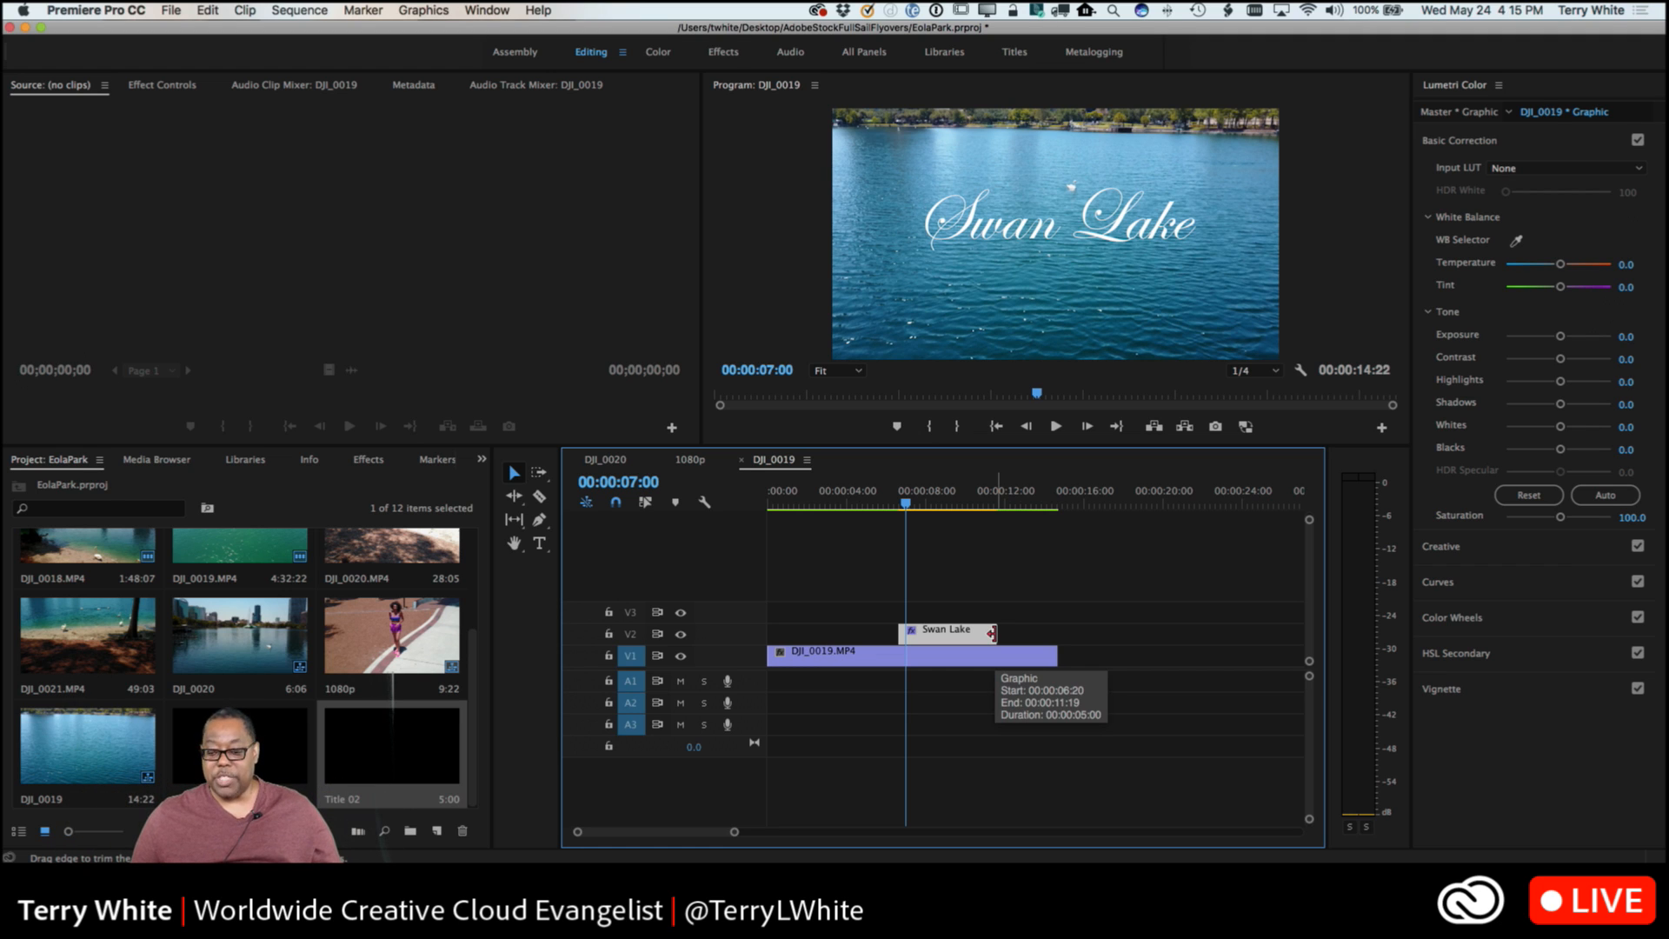
pyautogui.moveTo(992, 633)
pyautogui.mouseDown()
pyautogui.moveTo(1043, 633)
pyautogui.moveTo(948, 636)
pyautogui.moveTo(1022, 634)
pyautogui.mouseUp()
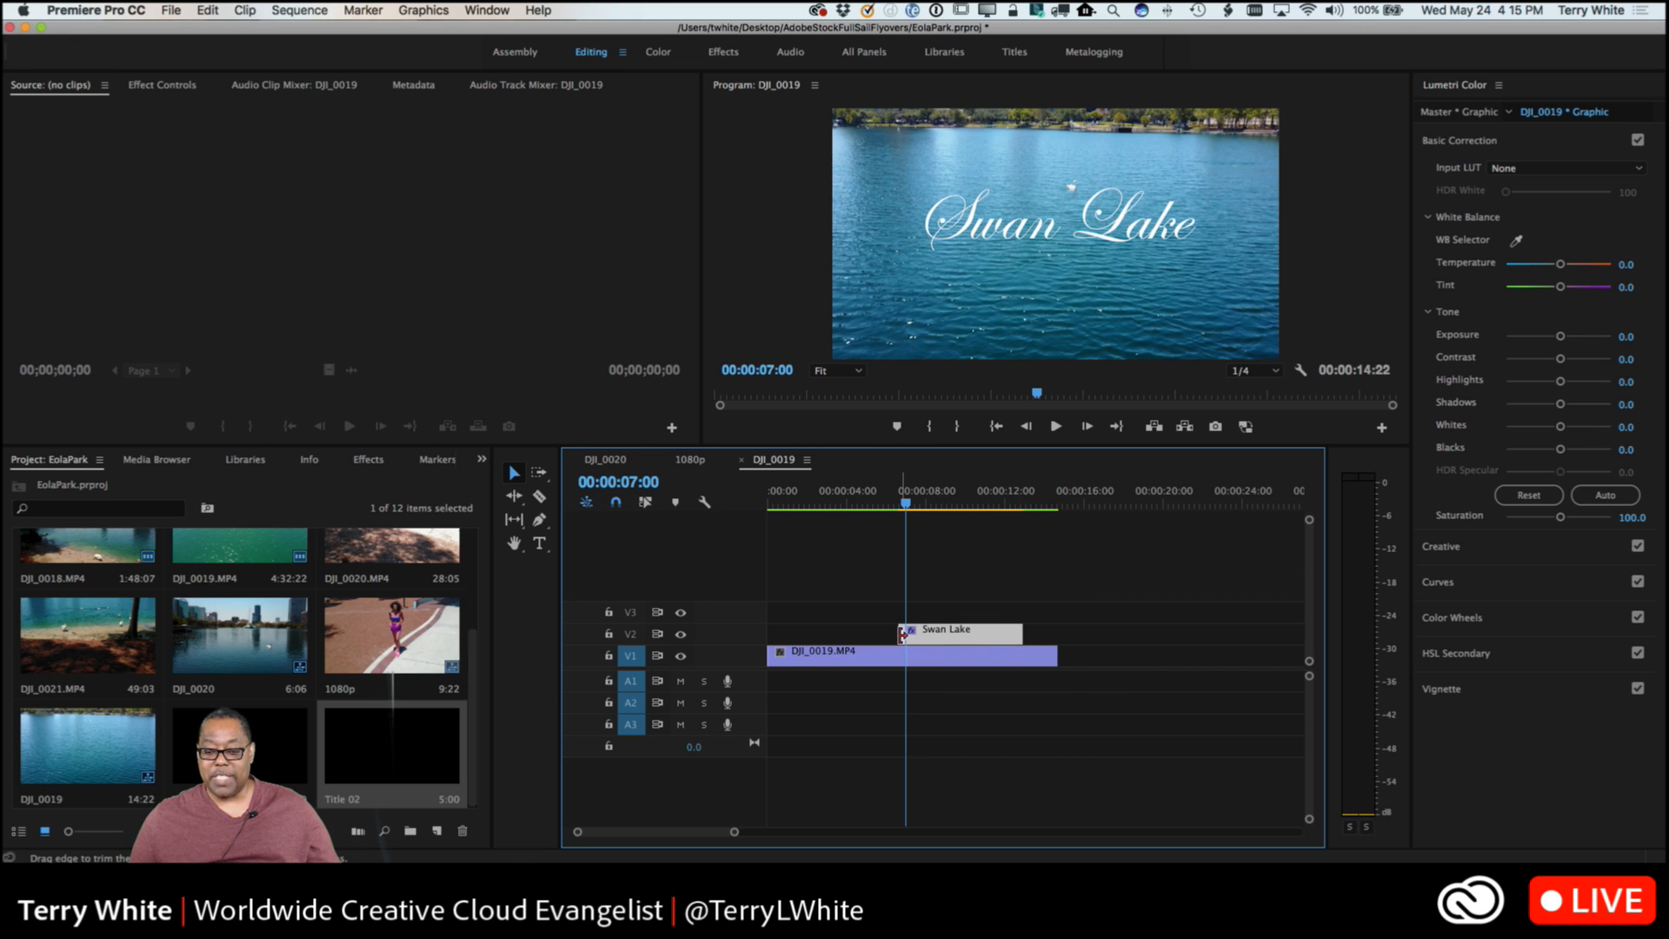
pyautogui.moveTo(902, 636)
pyautogui.mouseDown()
pyautogui.moveTo(773, 635)
pyautogui.moveTo(906, 635)
pyautogui.mouseUp()
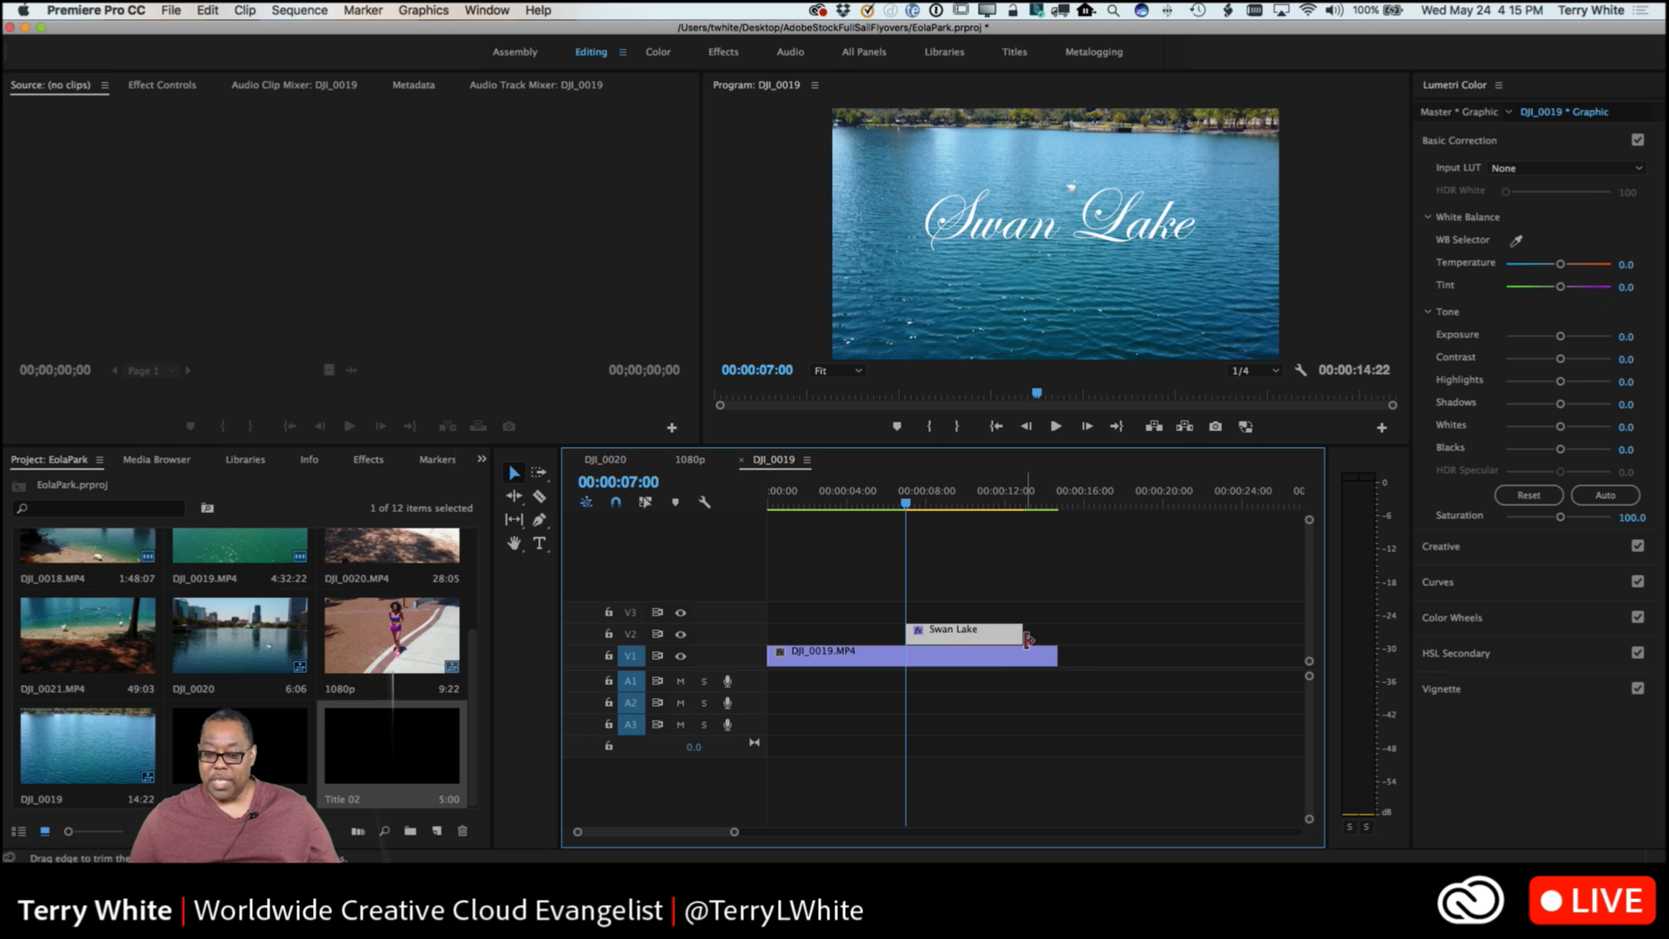
pyautogui.moveTo(1020, 633)
pyautogui.mouseDown()
pyautogui.moveTo(990, 634)
pyautogui.moveTo(1013, 628)
pyautogui.mouseUp()
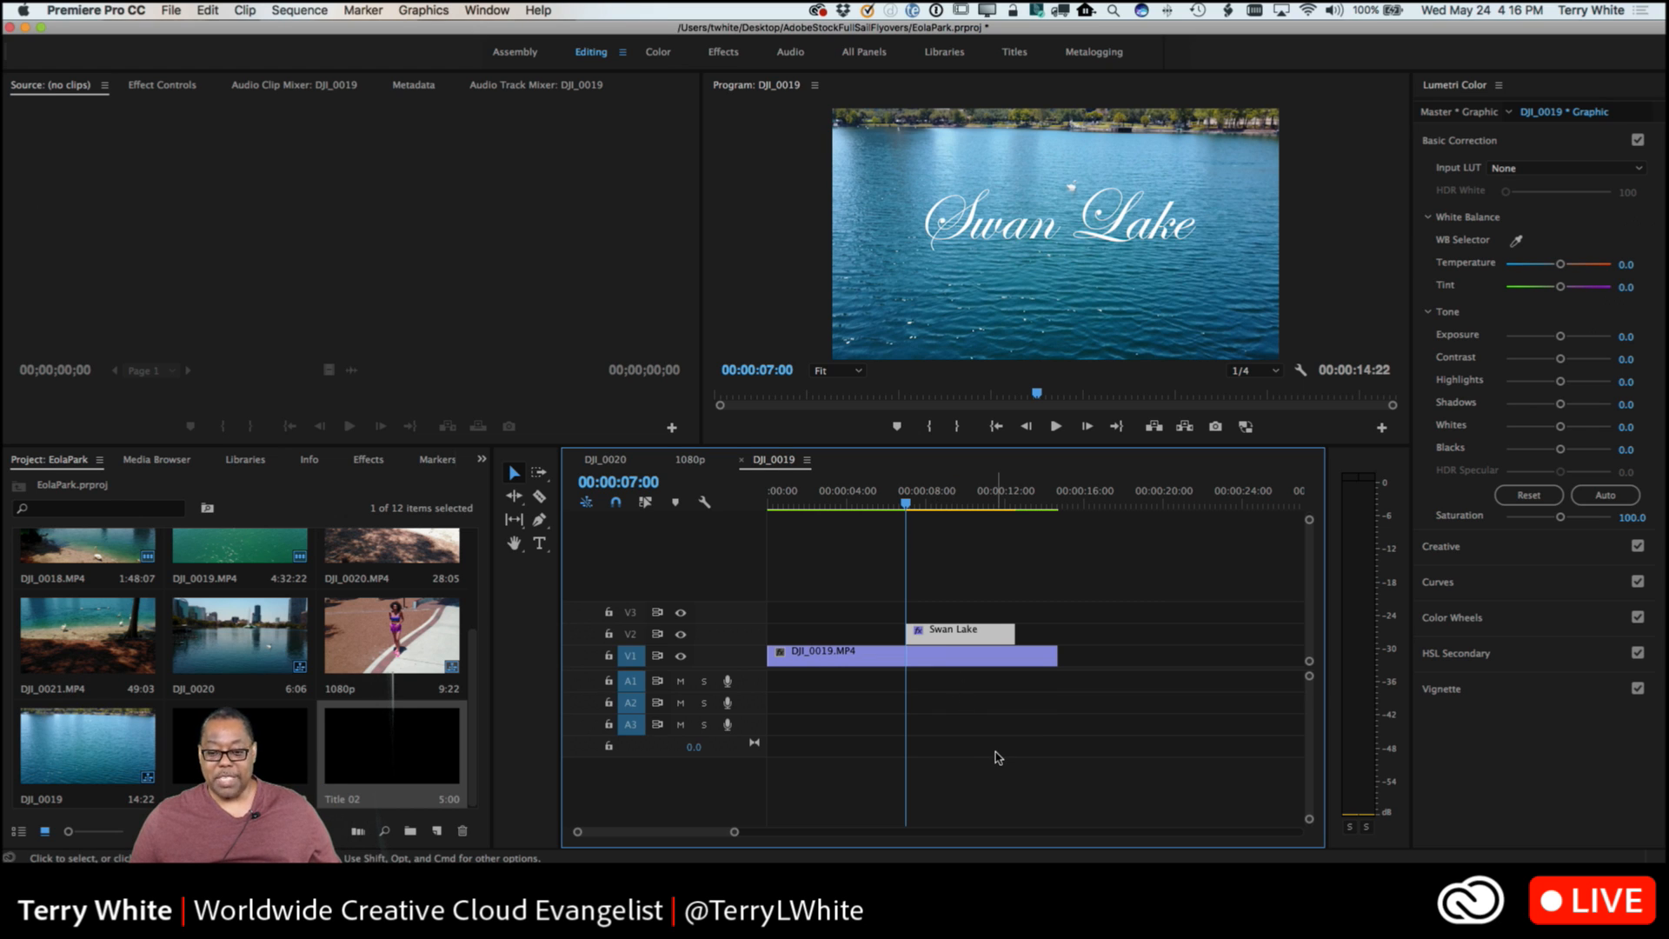
# Add the default cross dissolve to both ends of the Swan Lake clip and play it back from 00:00:06:07.
pyautogui.press('super+d')
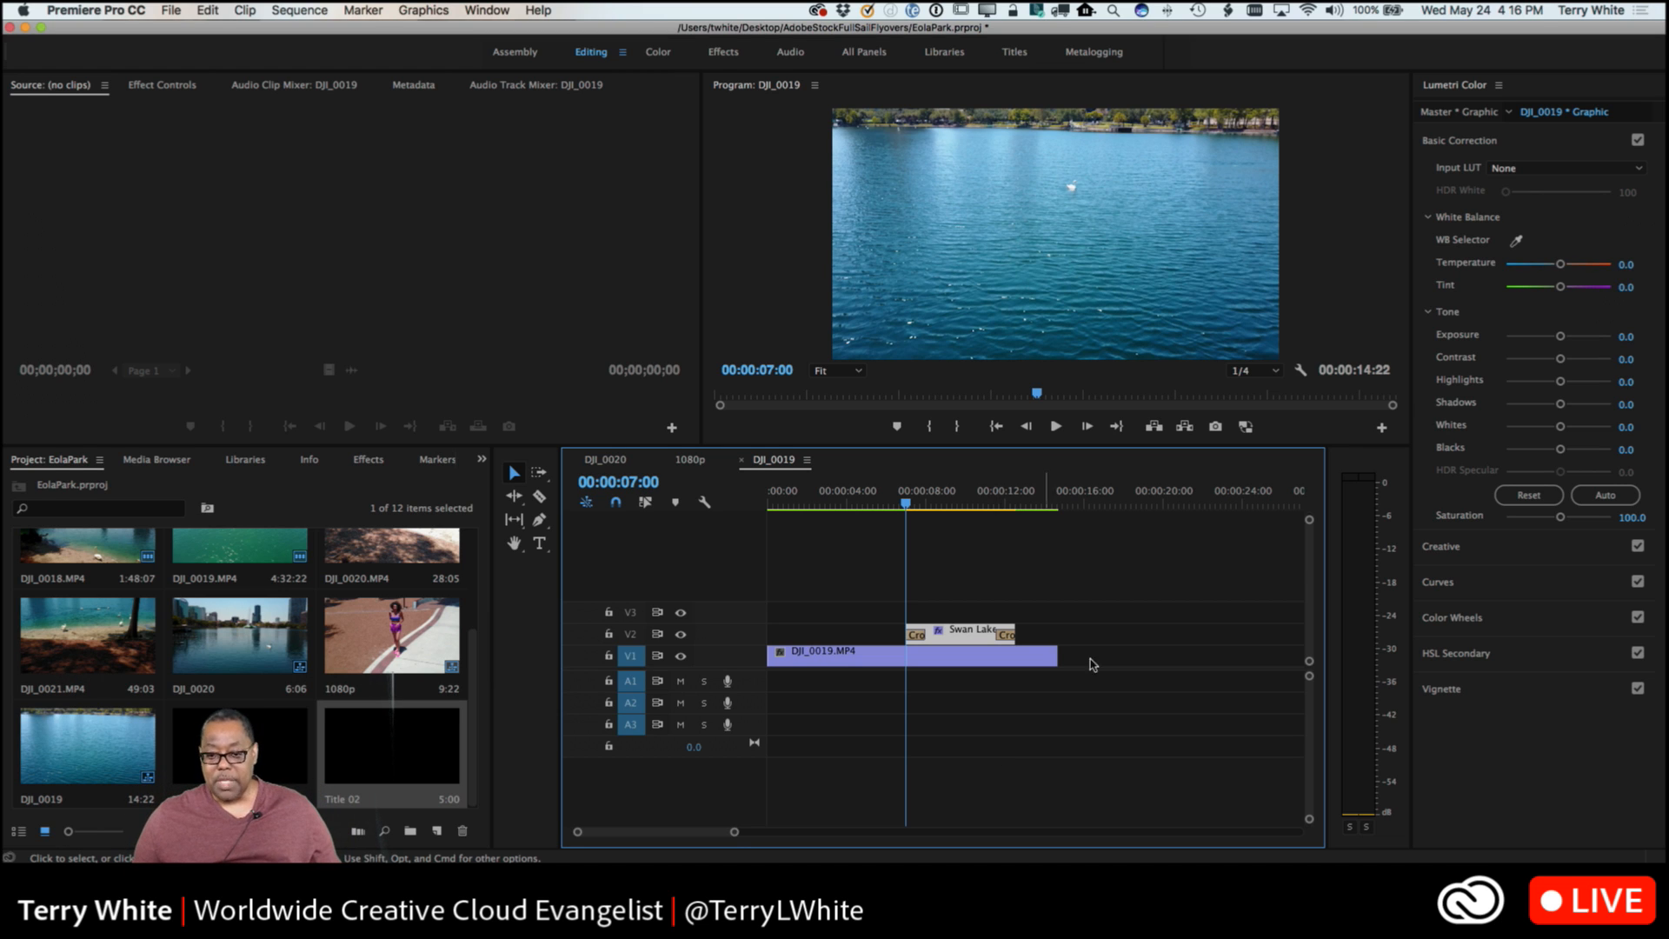
pyautogui.moveTo(906, 512); pyautogui.dragTo(889, 514)
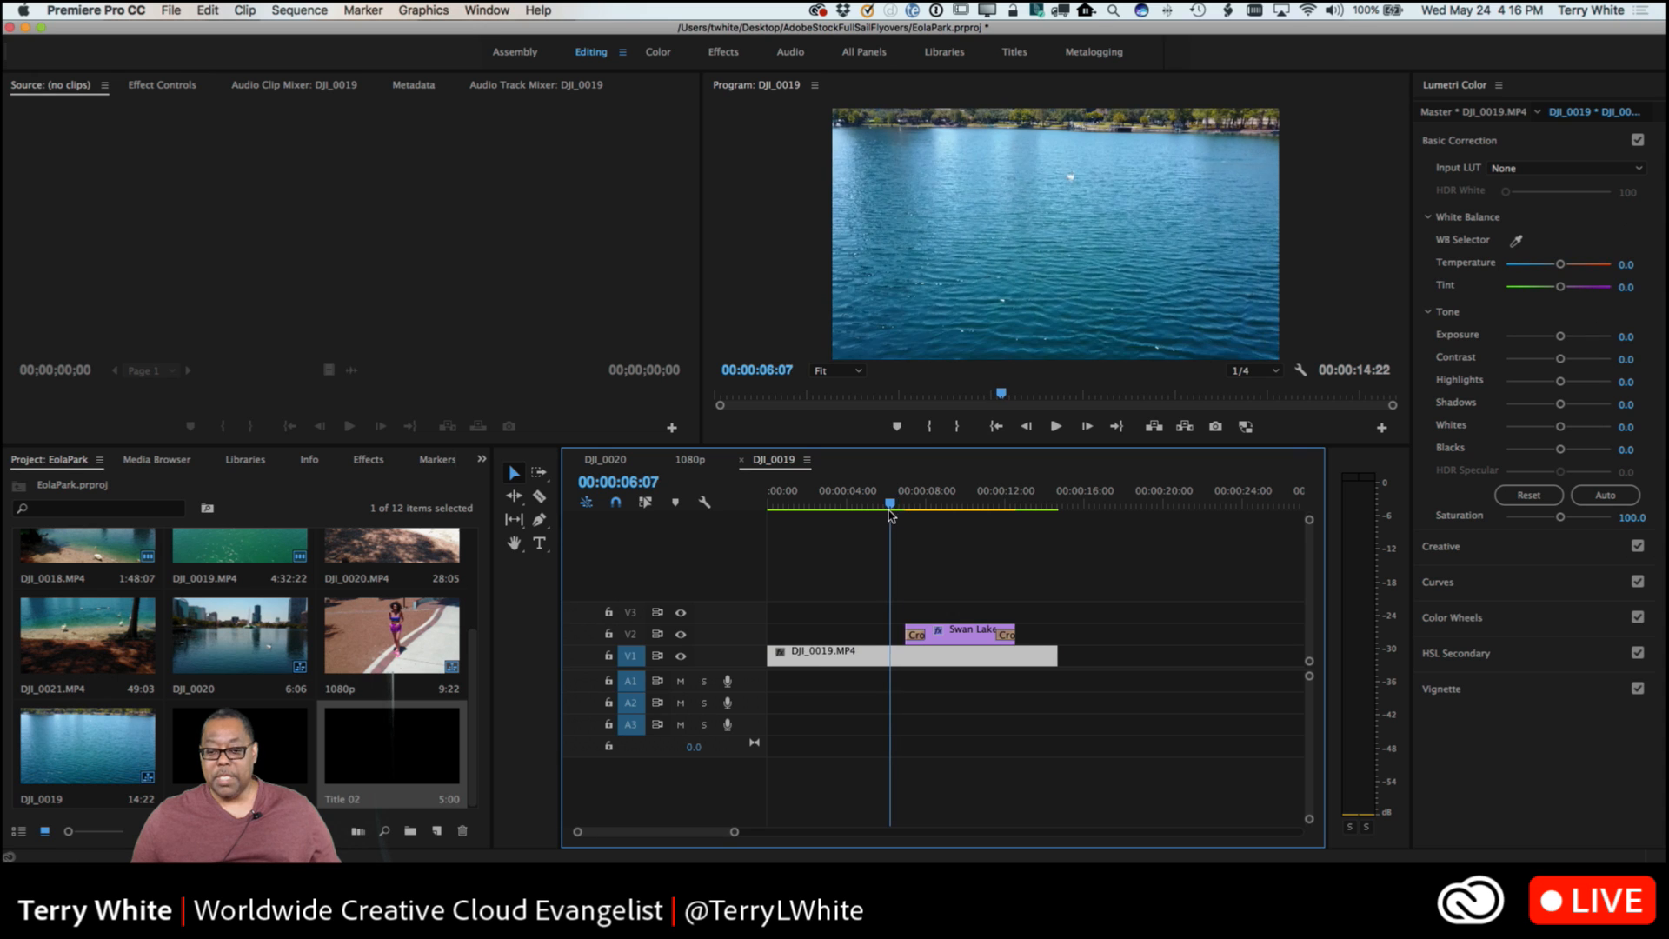
pyautogui.press('space')
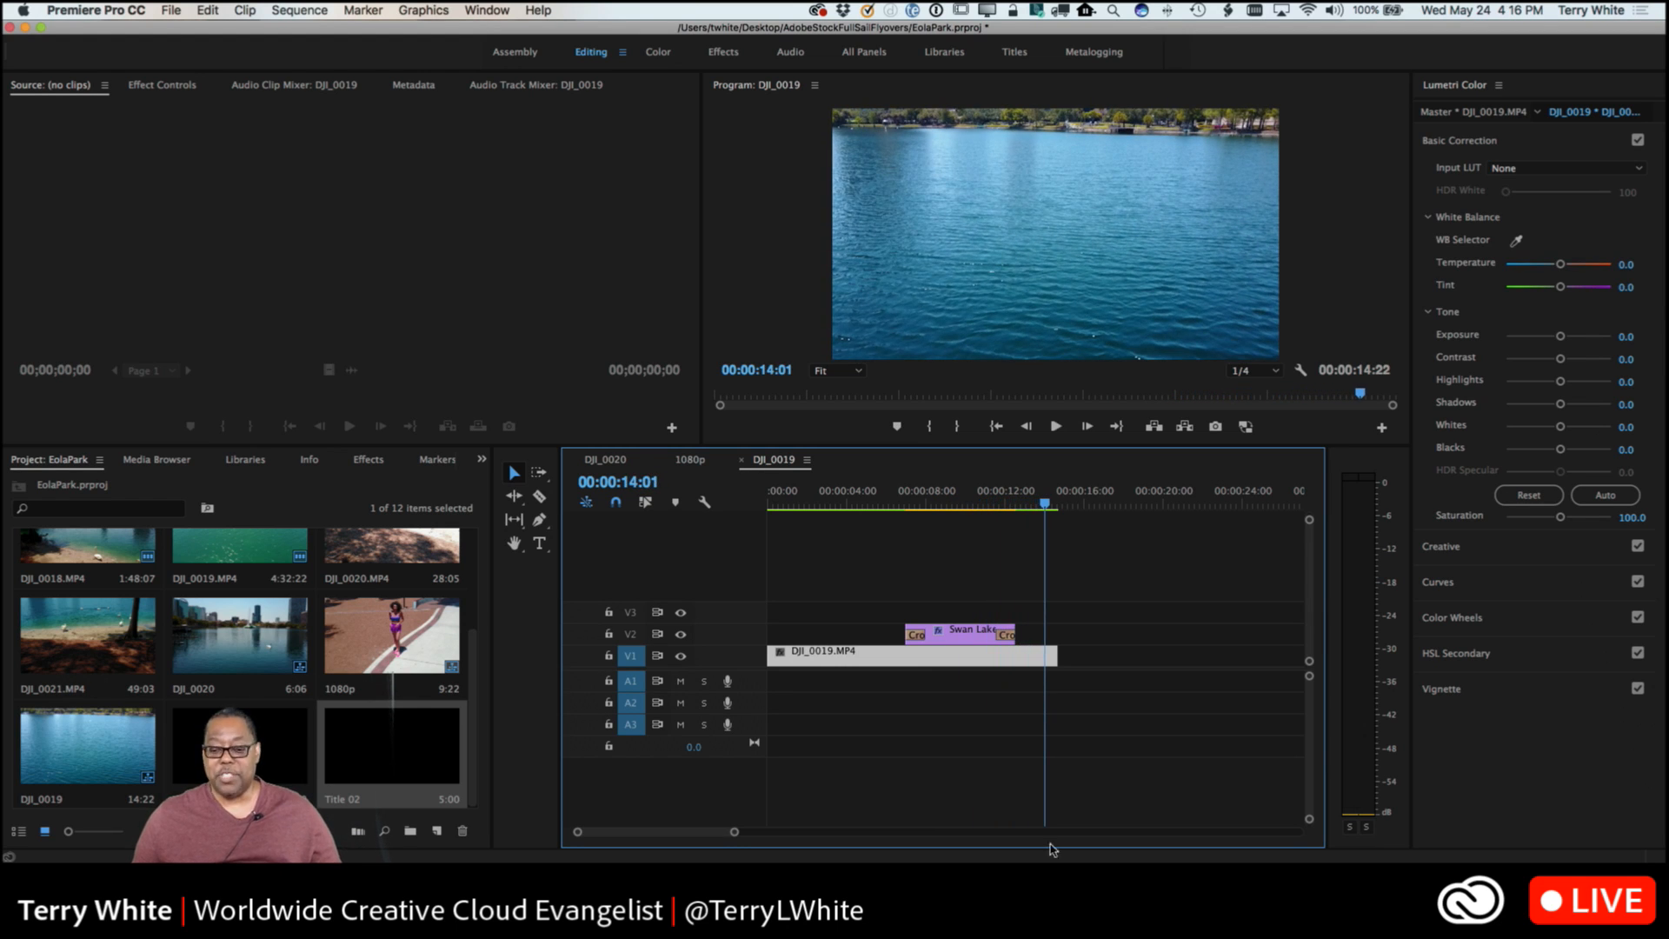
# Move the Swan Lake clip about 4 seconds earlier on V2 and play the sequence from the beginning to past the title.
pyautogui.moveTo(970, 635); pyautogui.dragTo(891, 641)
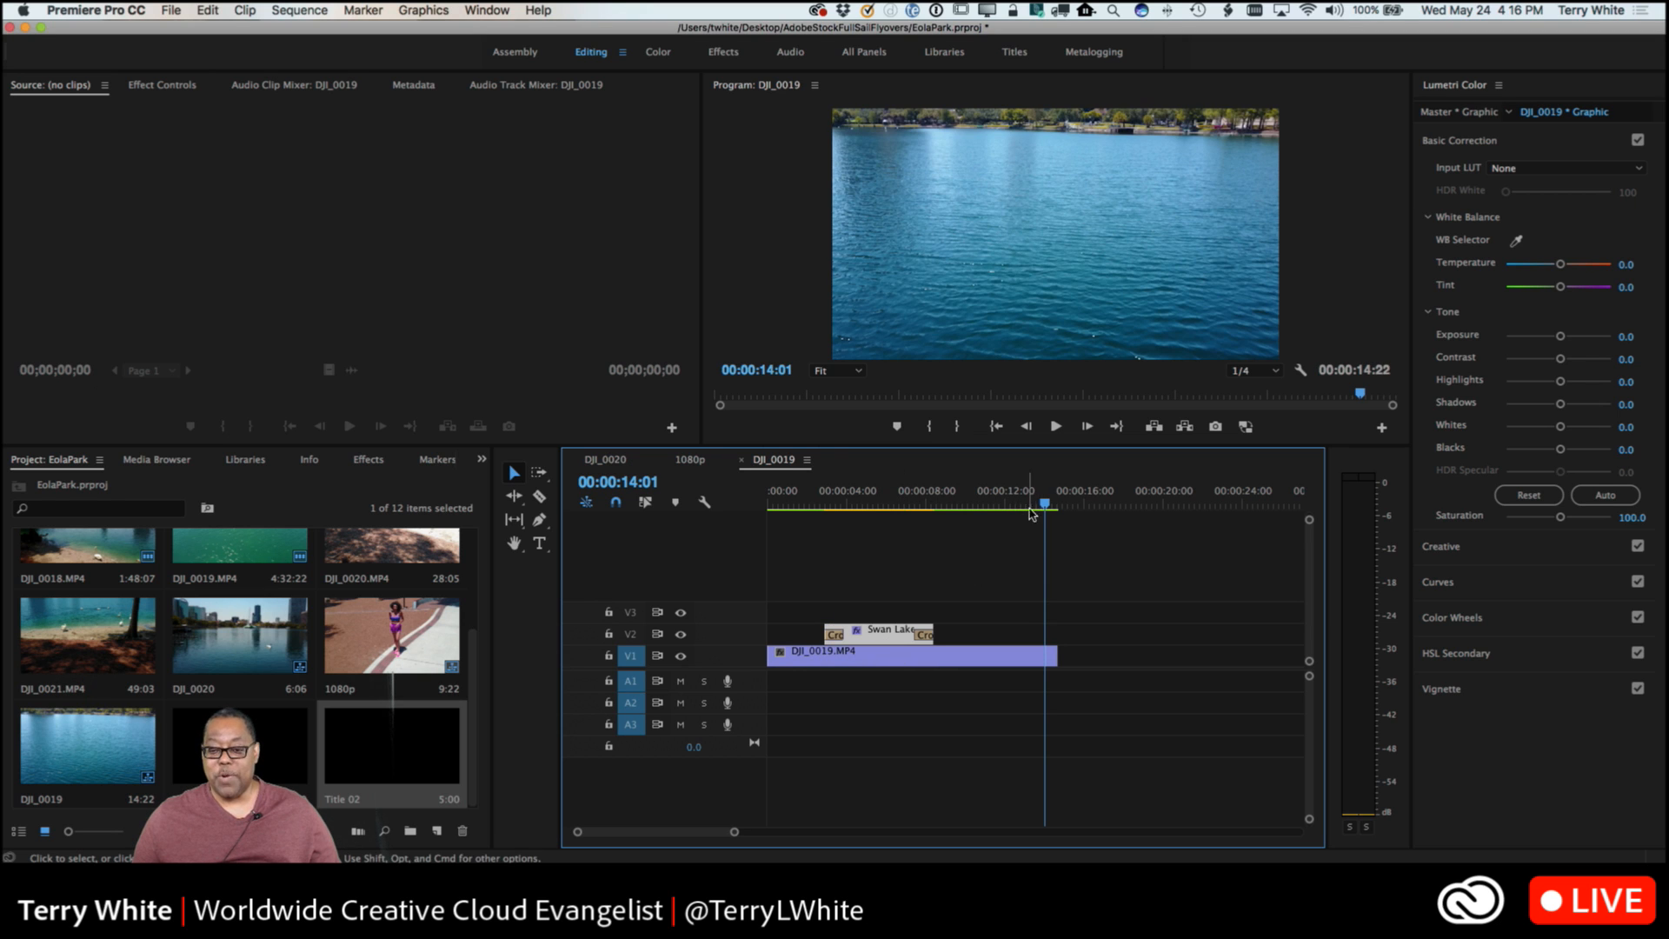
pyautogui.moveTo(1046, 505); pyautogui.dragTo(764, 546)
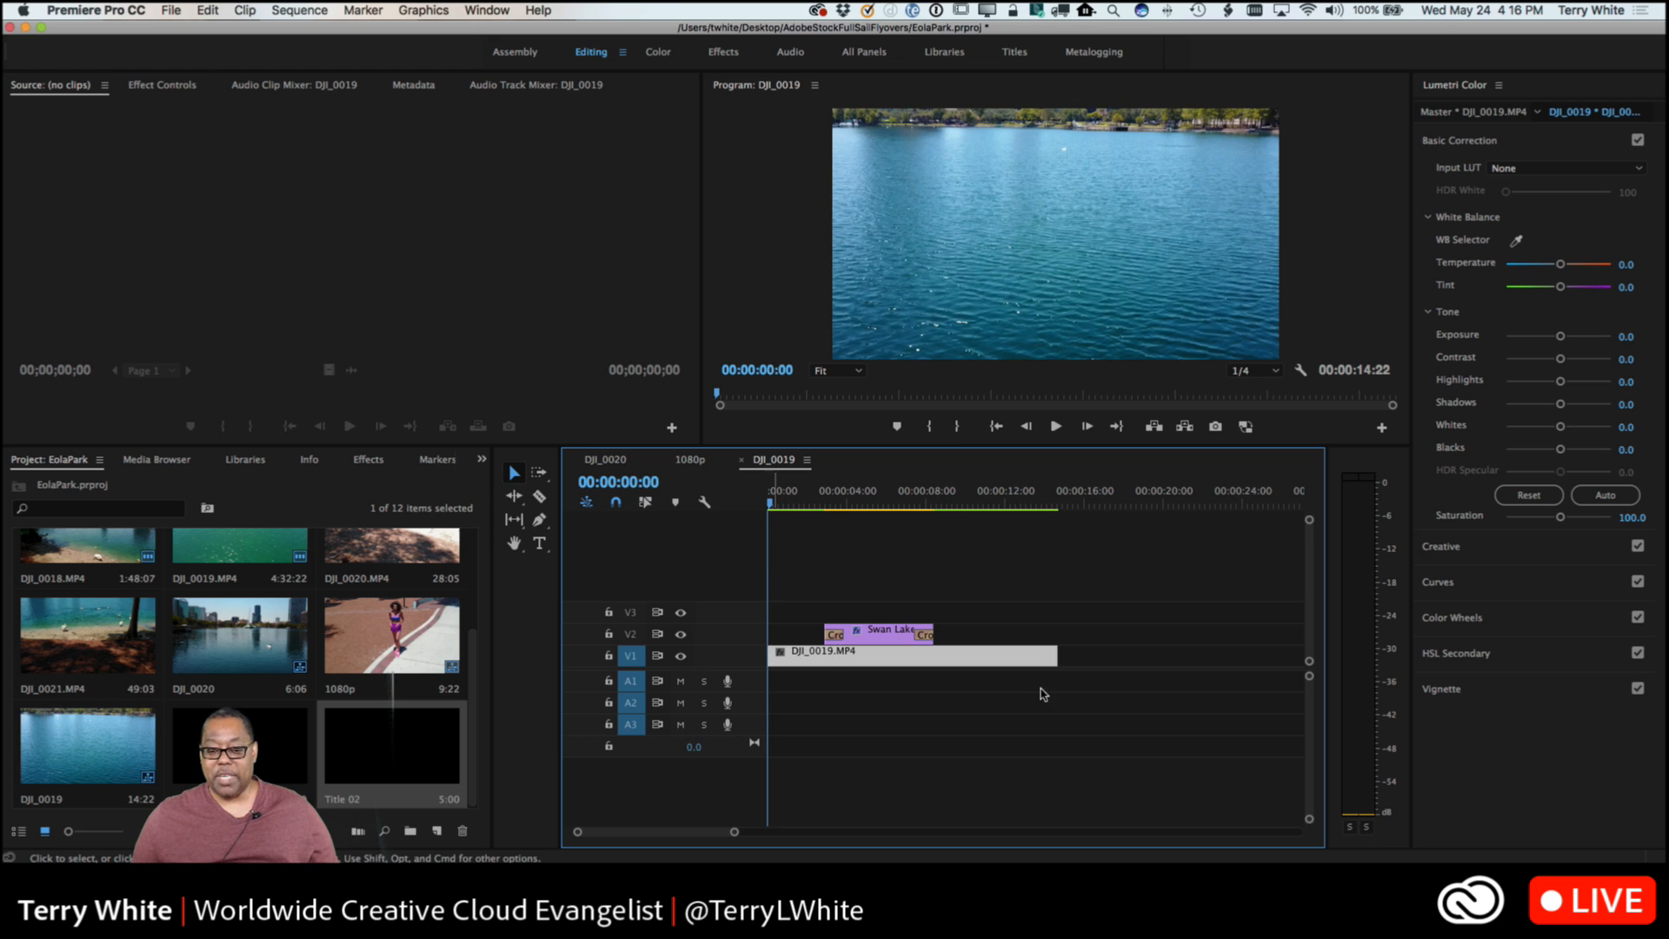
pyautogui.press('space')
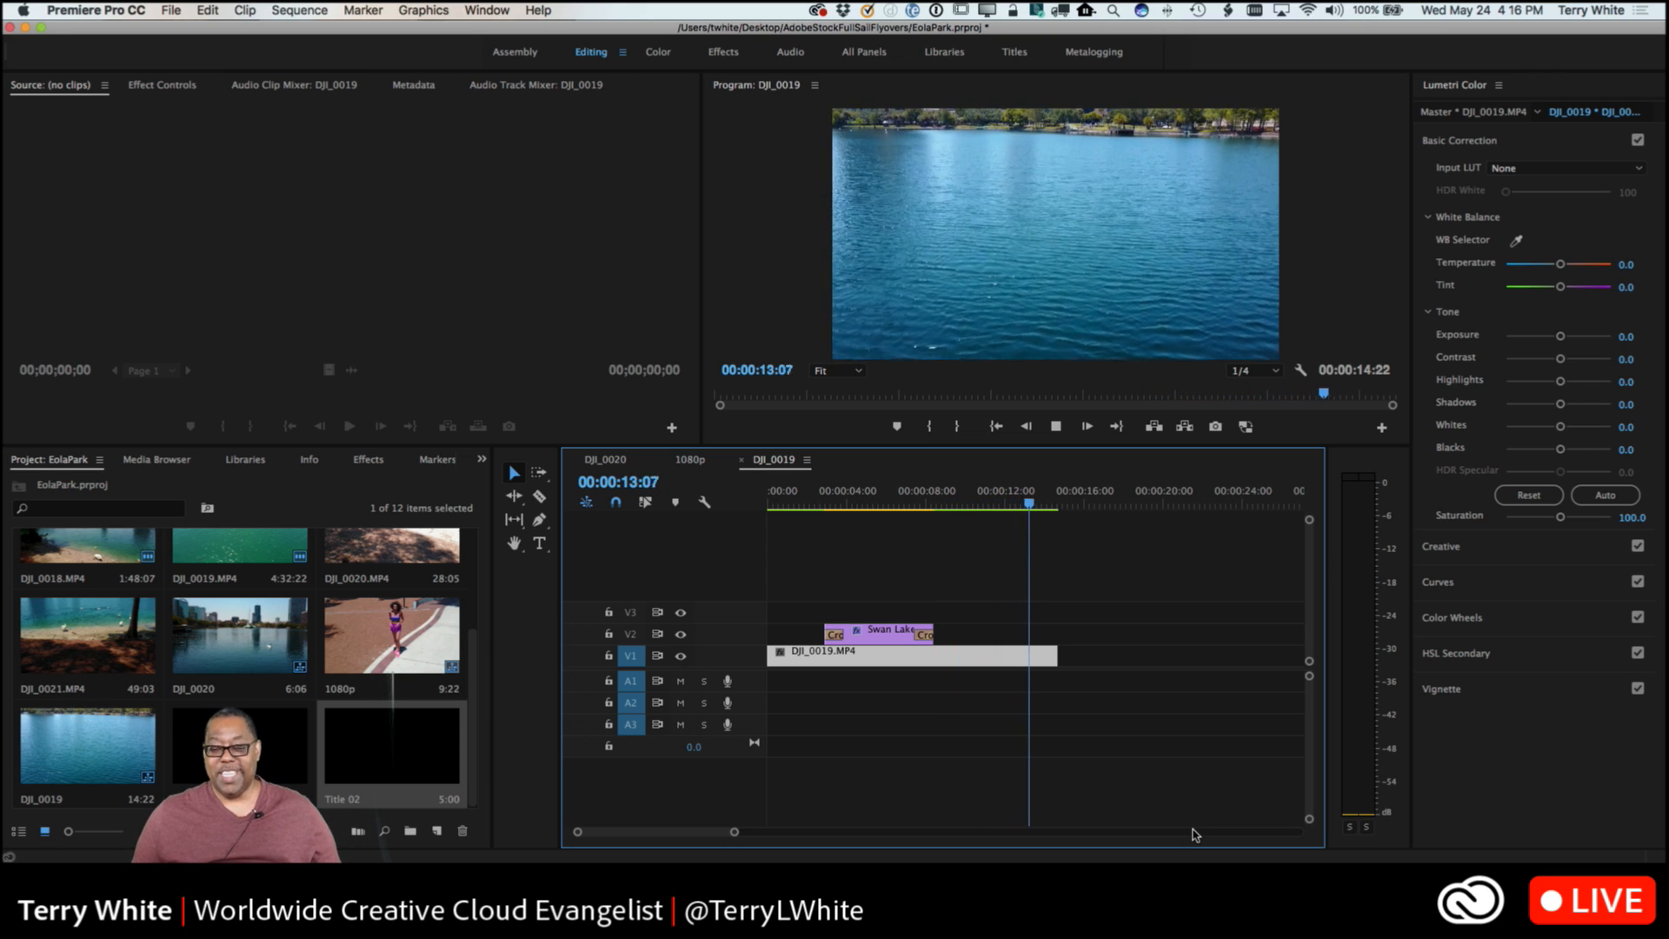
pyautogui.press('space')
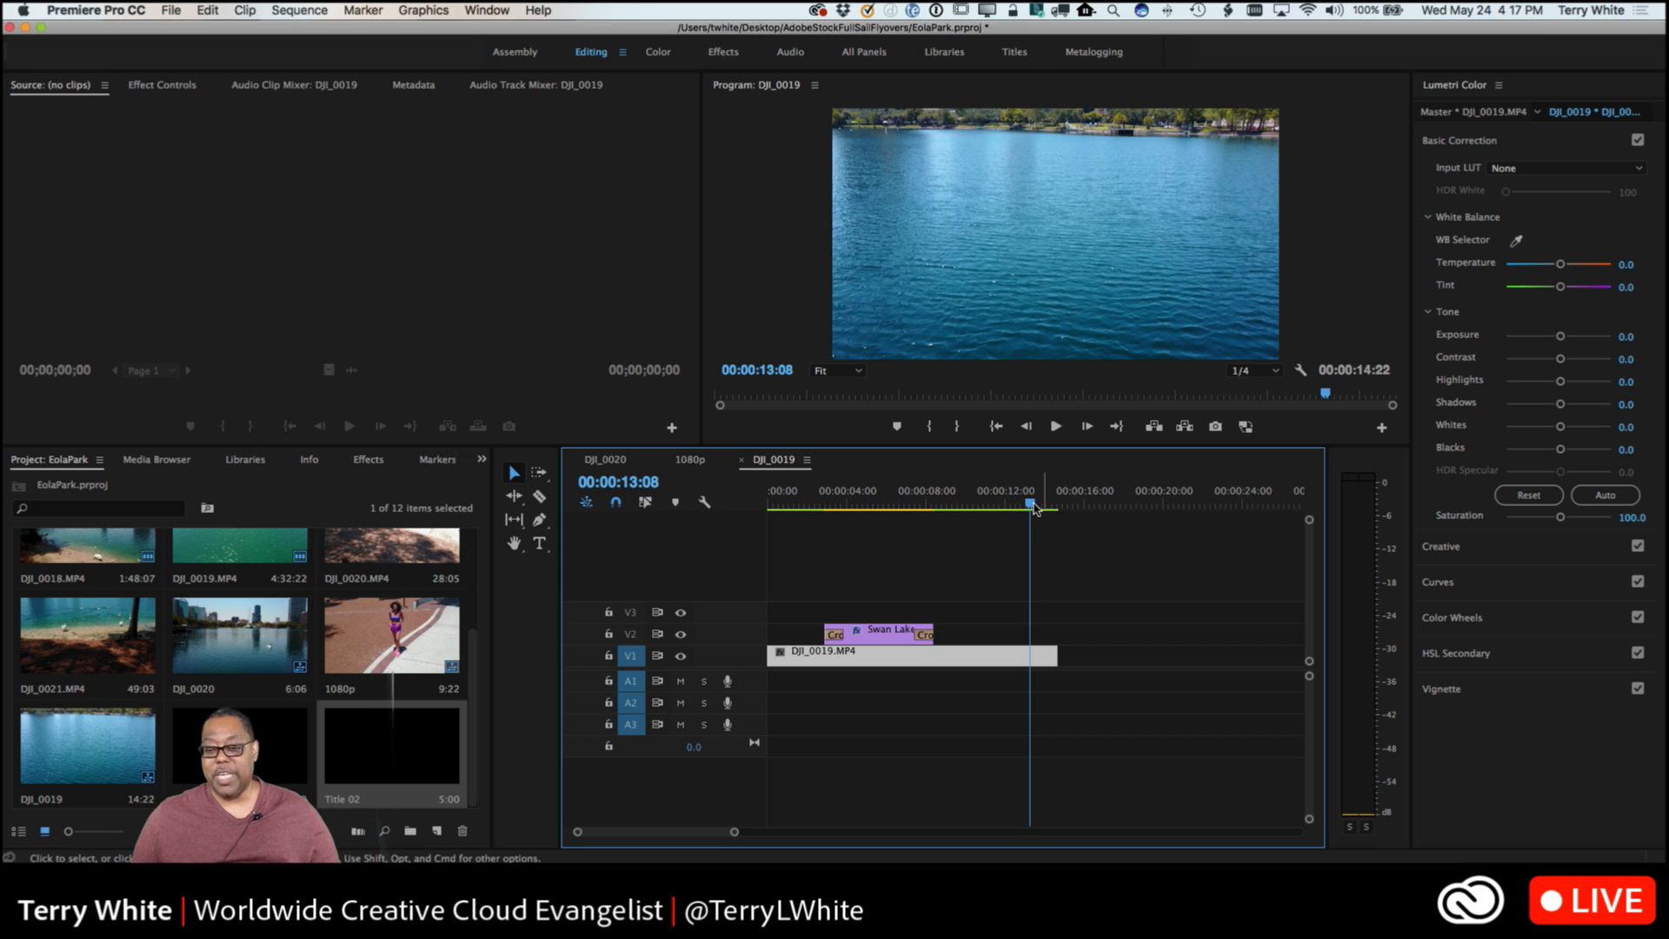
# Set the playhead to 00:00:11:05, after the end of the Swan Lake clip.
pyautogui.moveTo(1033, 506); pyautogui.dragTo(988, 509)
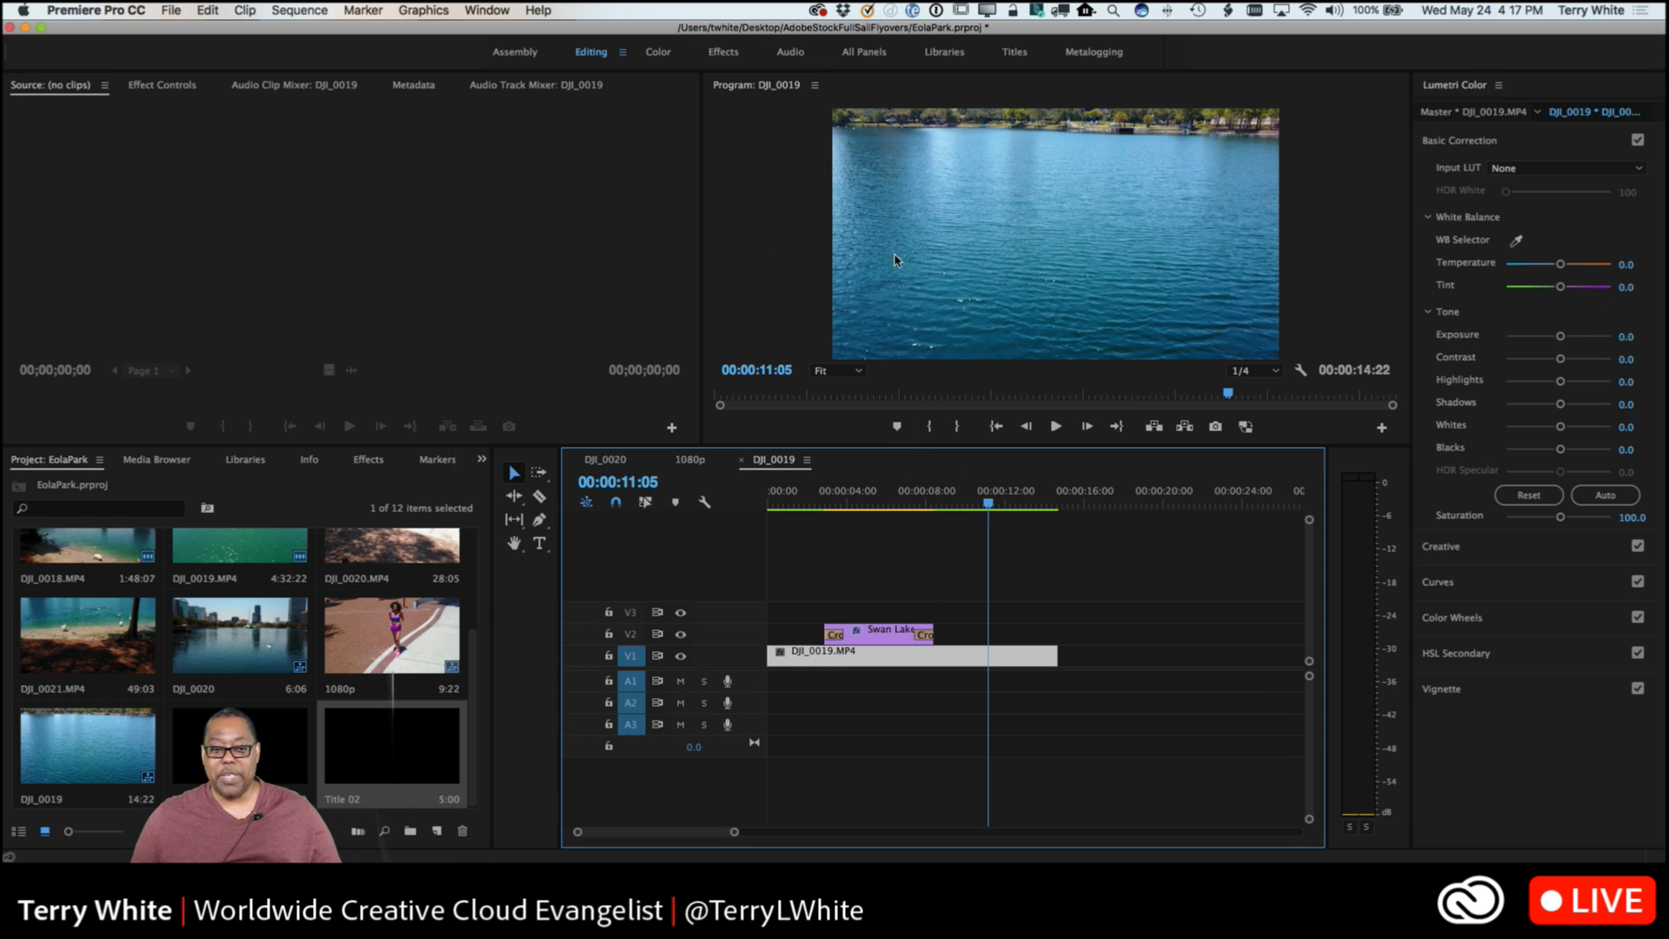
# Add a text box reading The End across the middle of the lake footage at 00:00:11:05 with the Type tool.
pyautogui.click(539, 543)
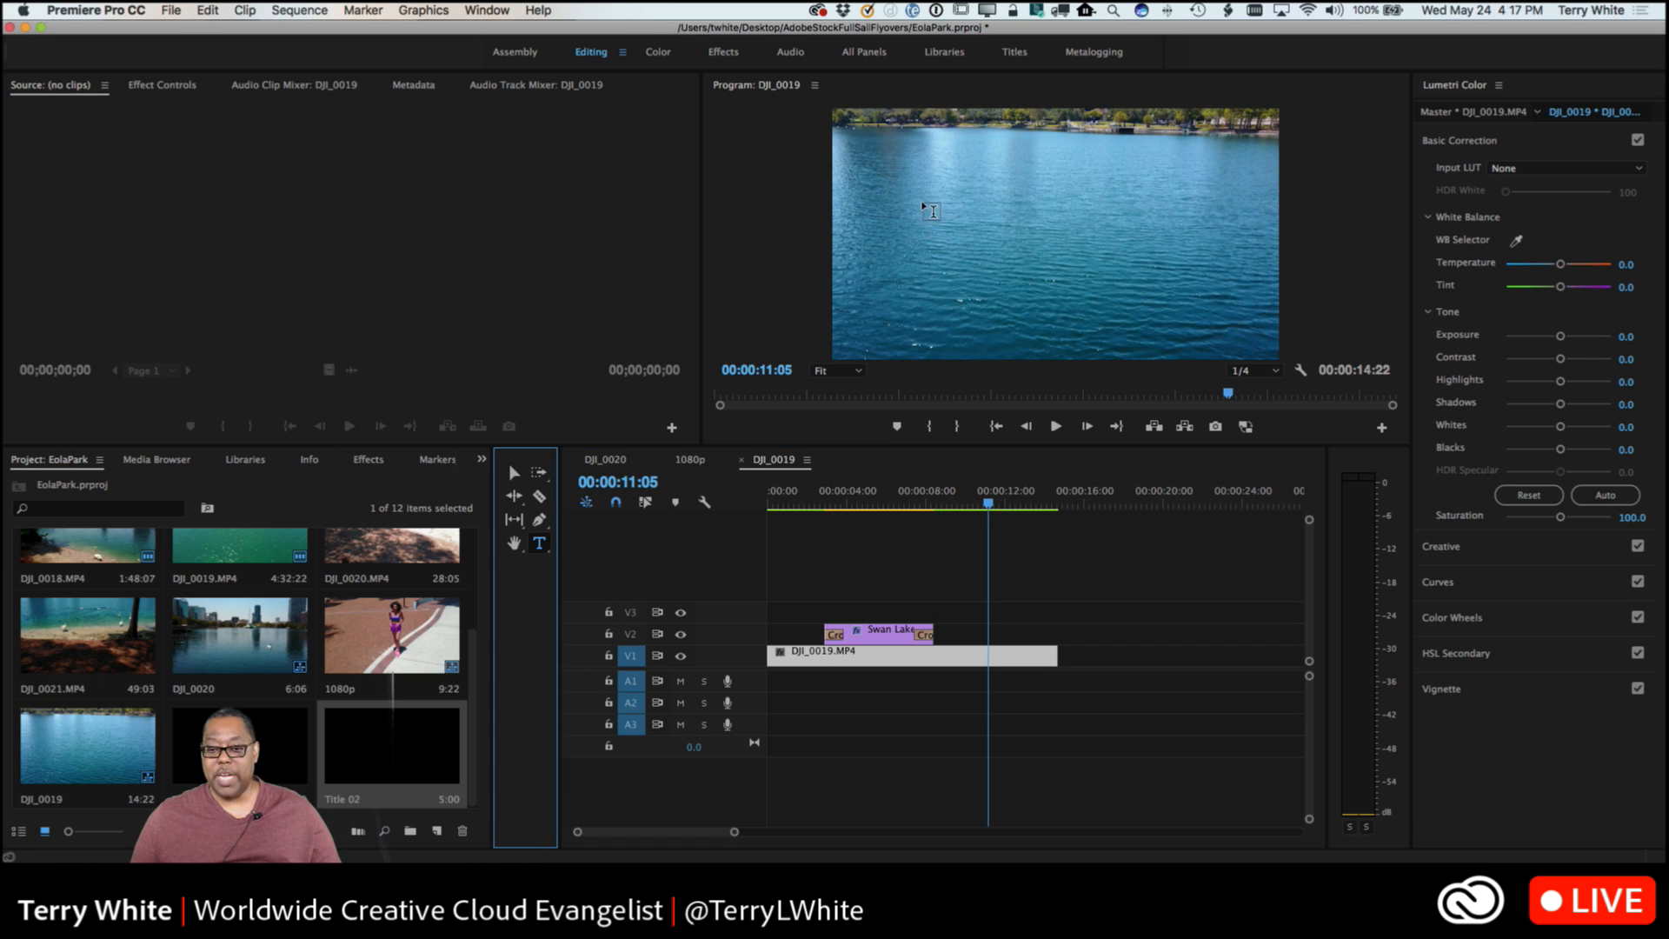
pyautogui.moveTo(921, 202)
pyautogui.mouseDown()
pyautogui.moveTo(1108, 276)
pyautogui.moveTo(1211, 289)
pyautogui.mouseUp()
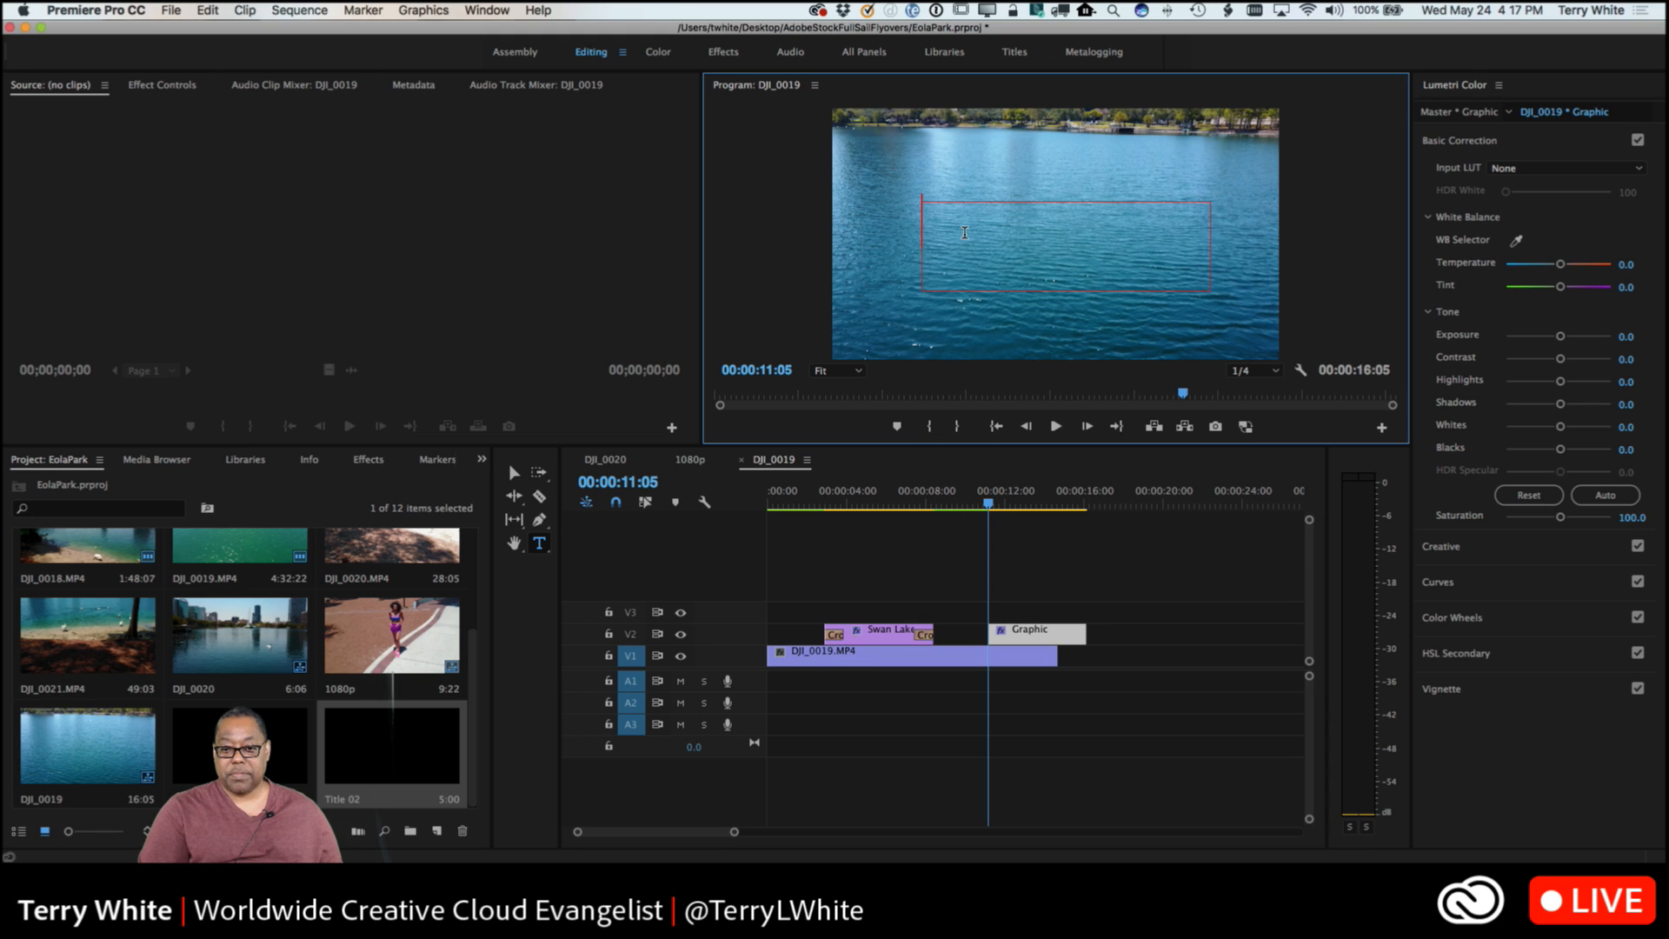
pyautogui.write('The E')
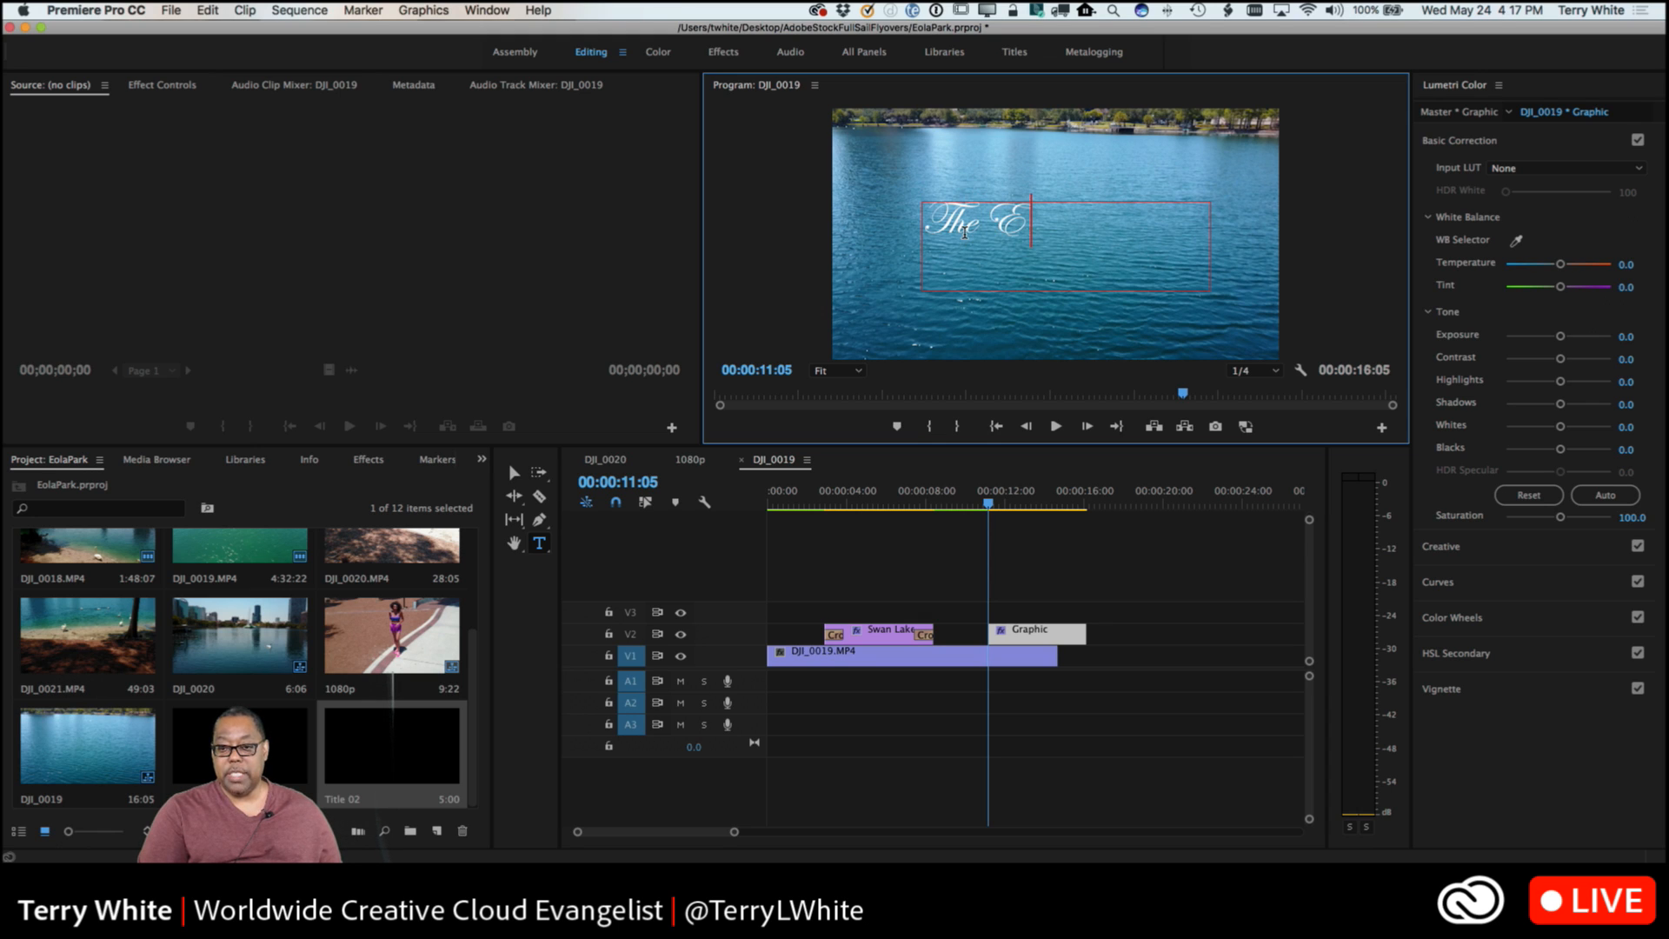
pyautogui.write('nd')
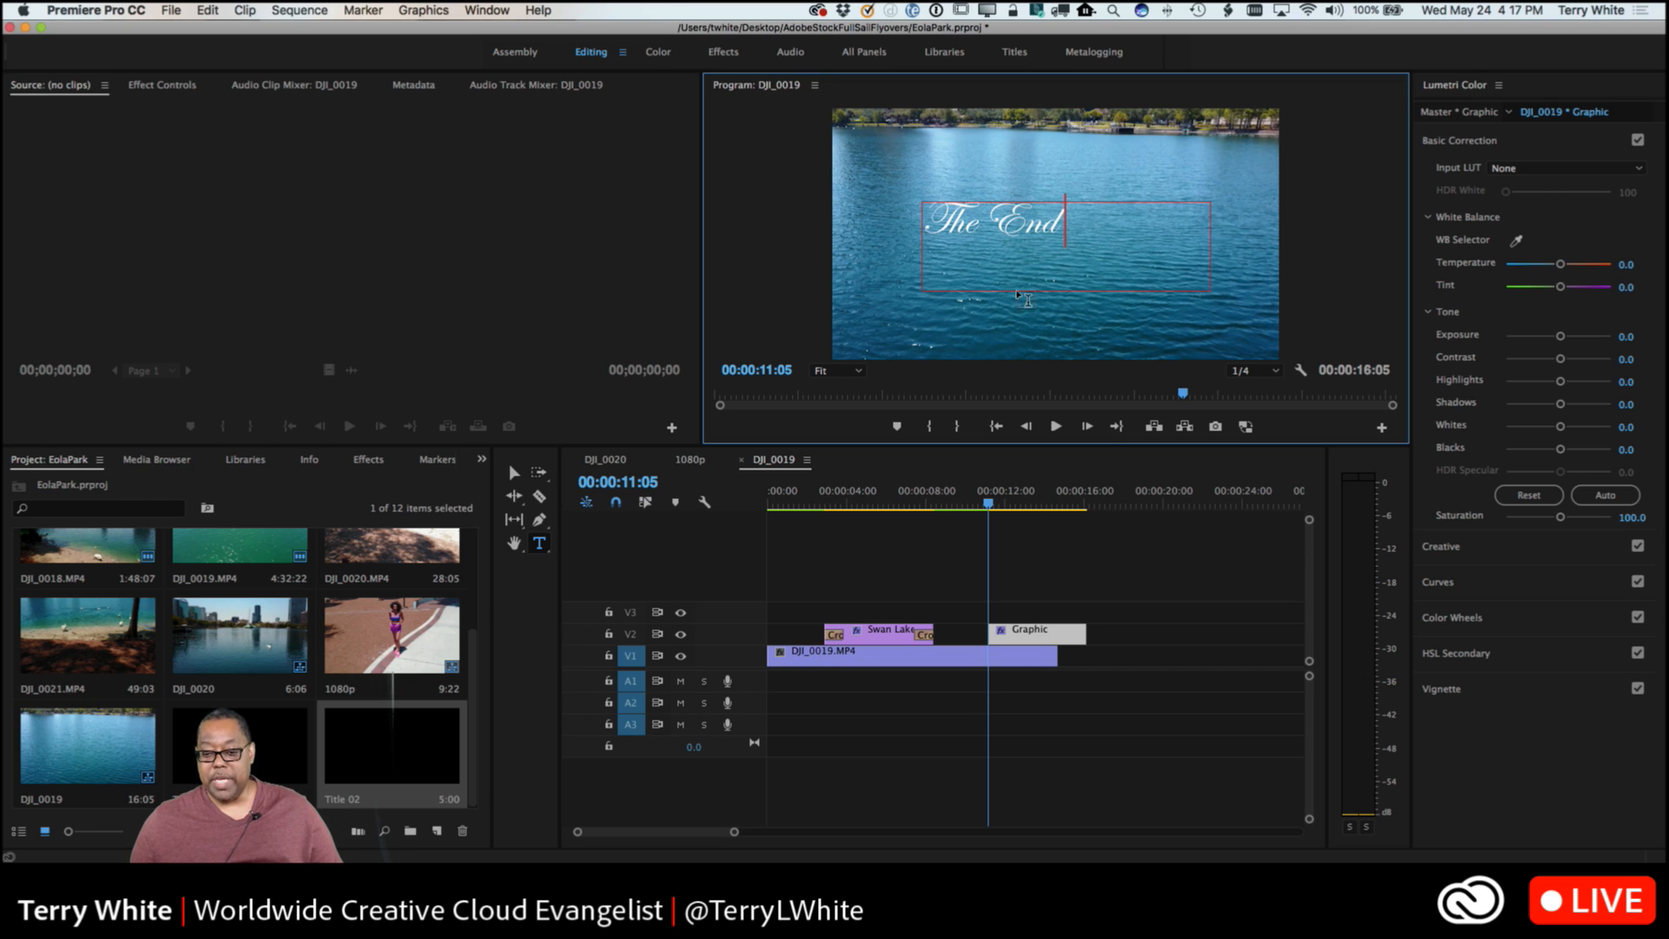
# Trim the end of The End clip to about 00:00:14:00 and move its text box down and right within the frame.
pyautogui.click(1041, 634)
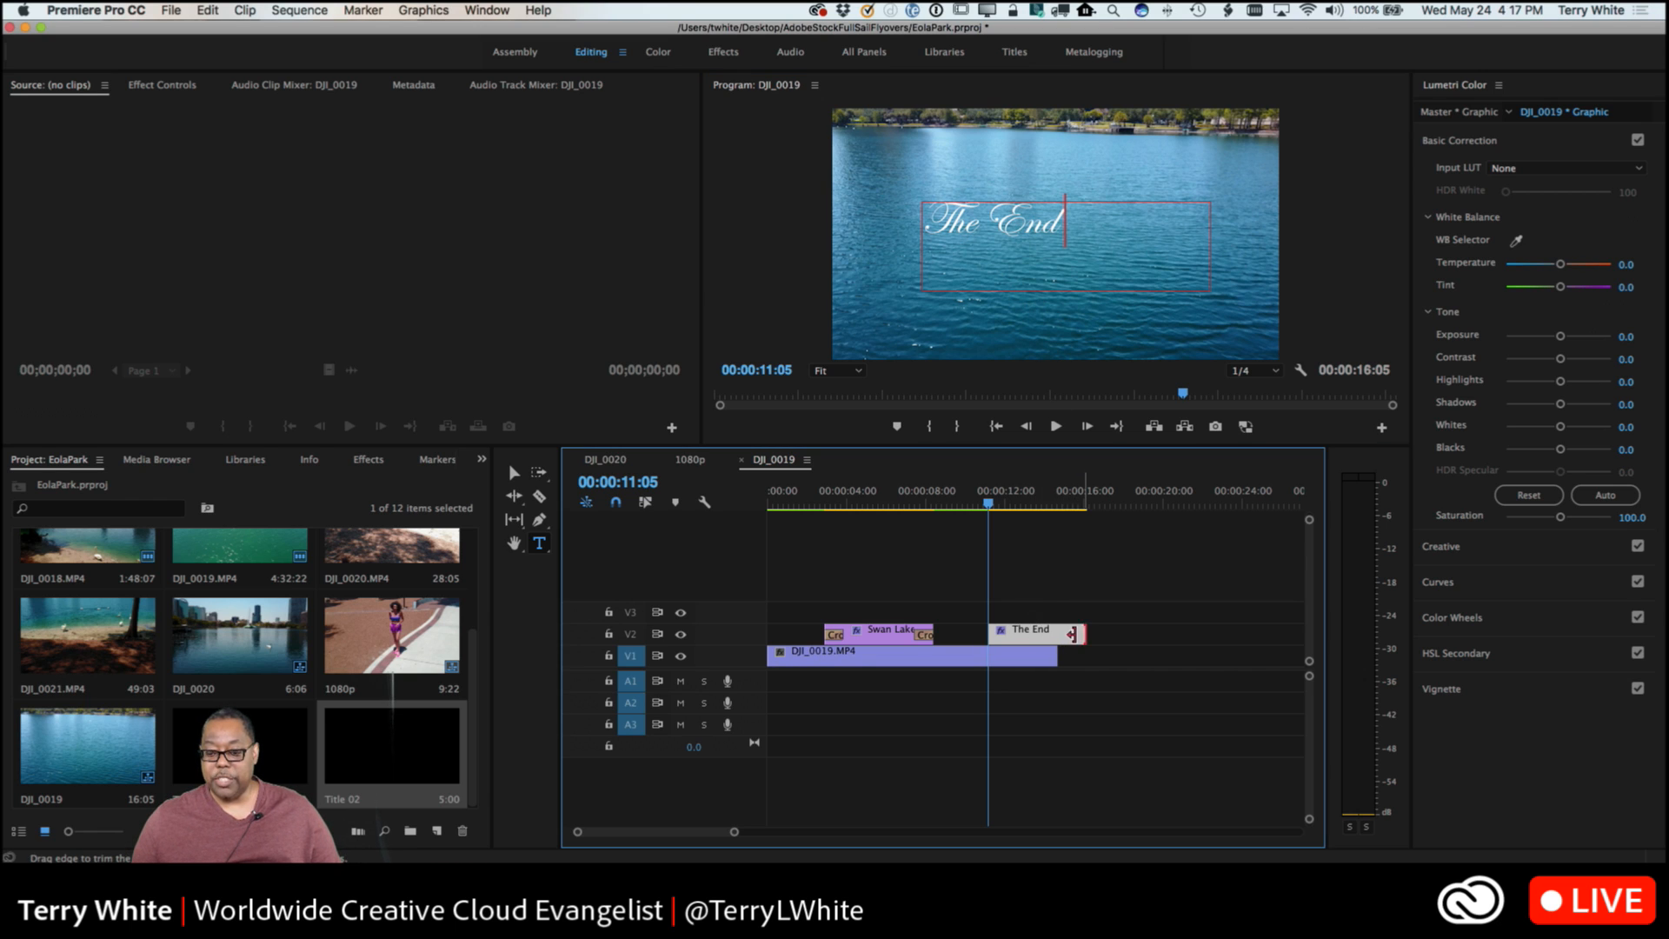
pyautogui.moveTo(1072, 634); pyautogui.dragTo(1044, 639)
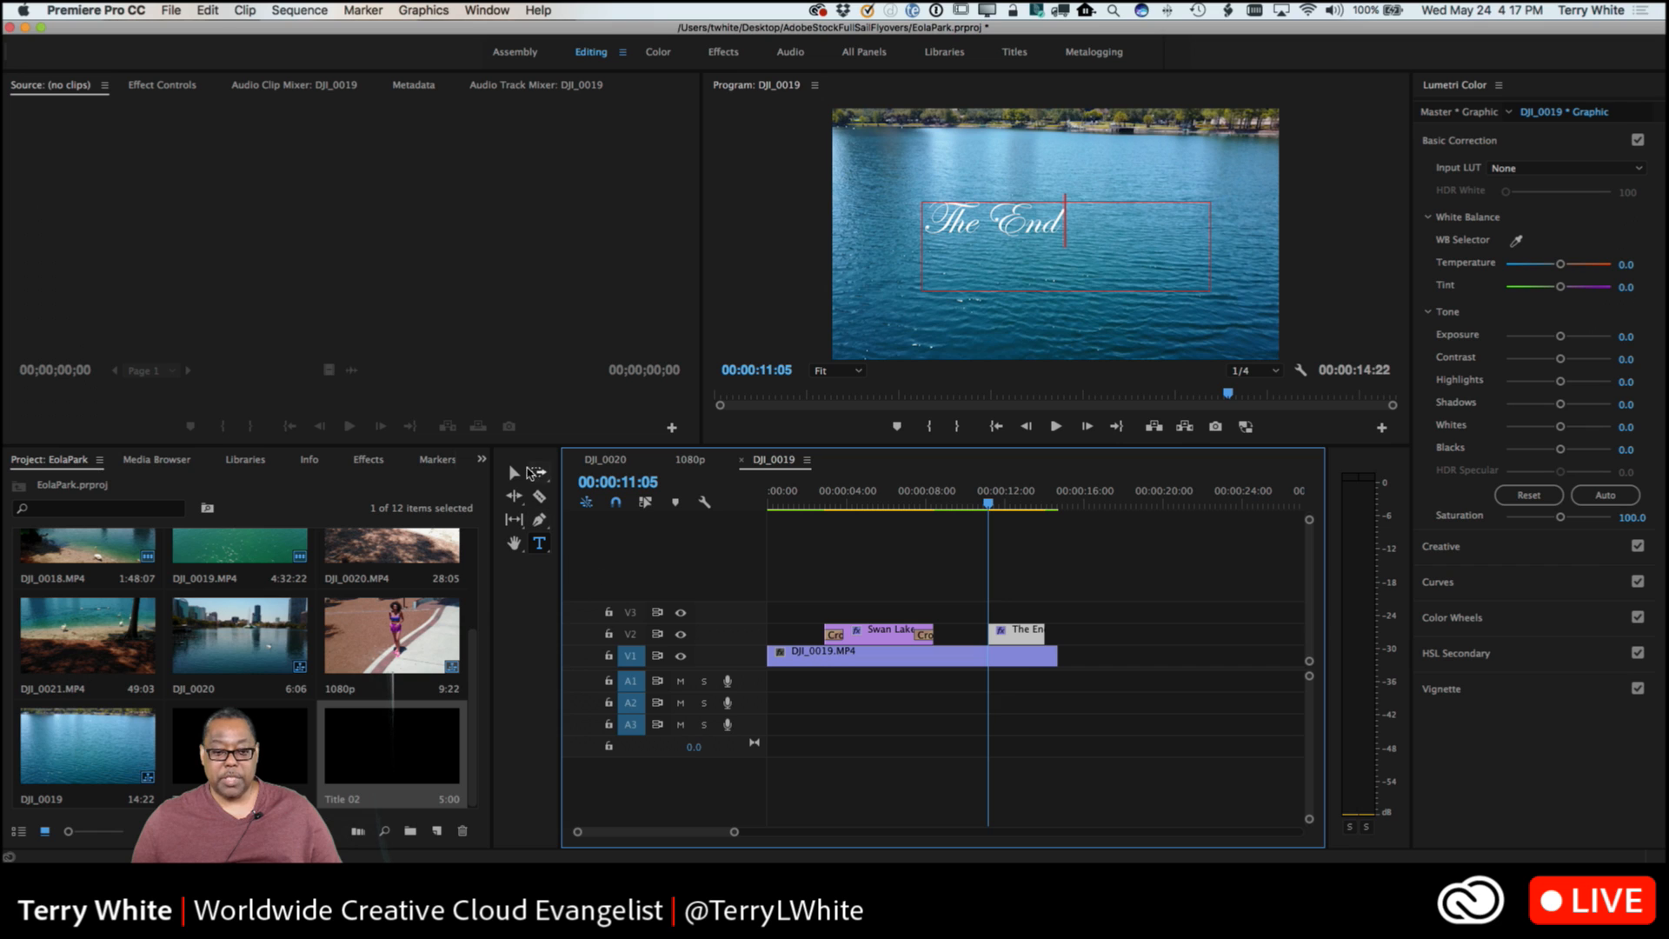
pyautogui.click(514, 473)
pyautogui.moveTo(1022, 253); pyautogui.dragTo(1071, 310)
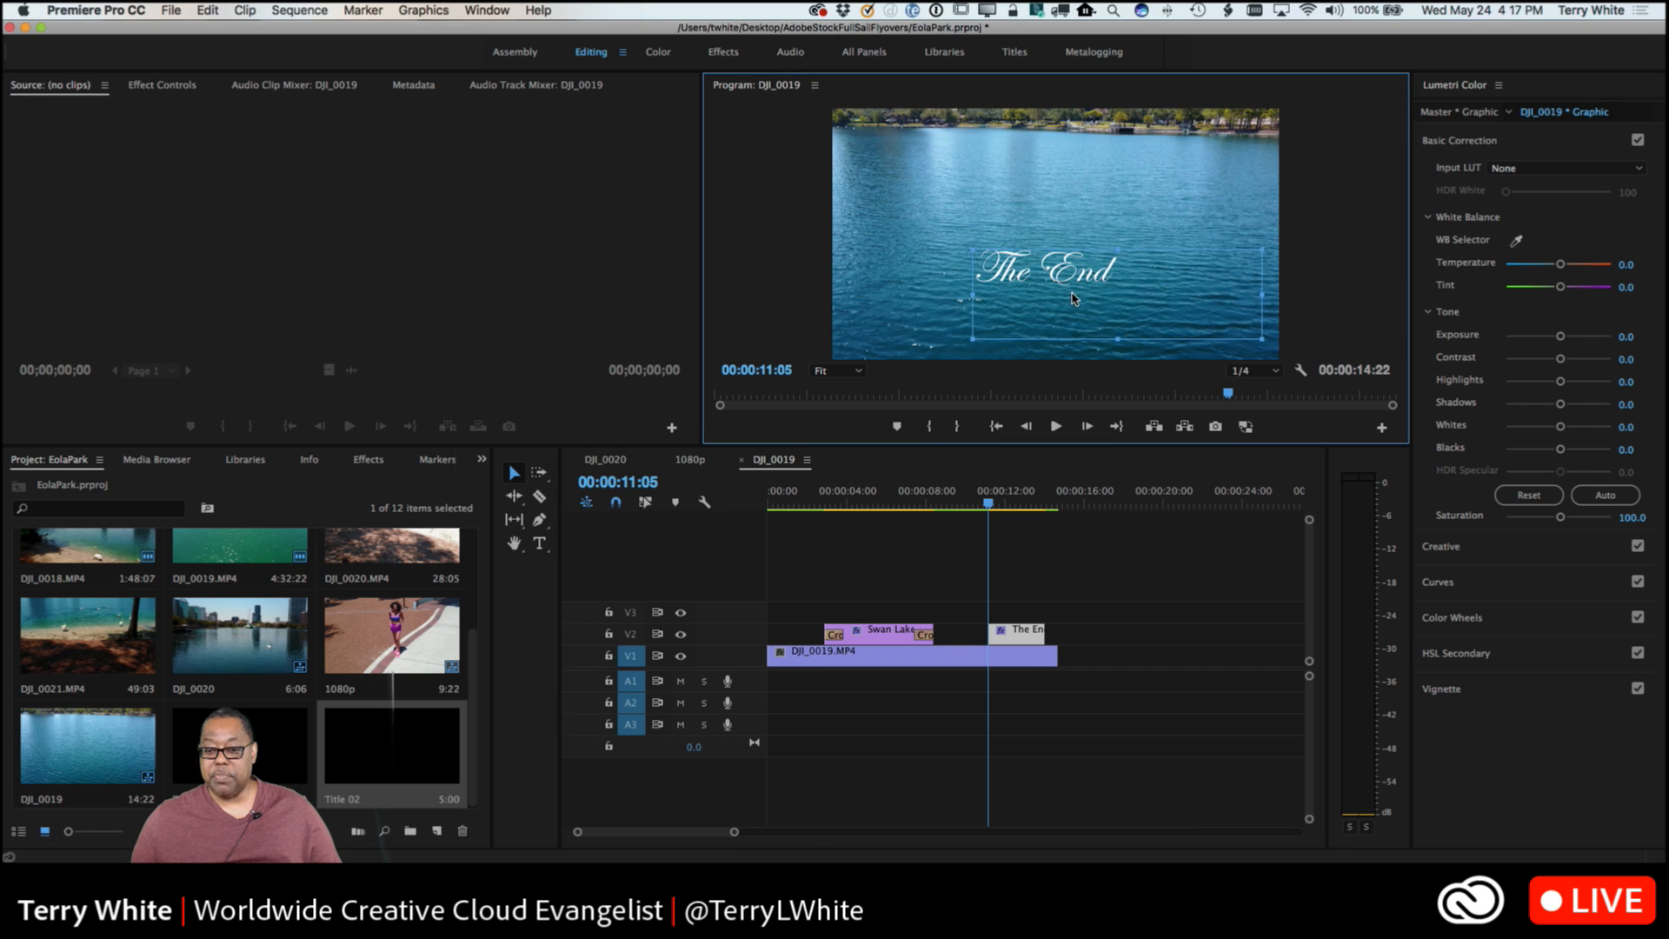
# Add the default cross dissolve to both ends of The End clip and play the sequence from about 00:00:02:00 through it.
pyautogui.click(1007, 641)
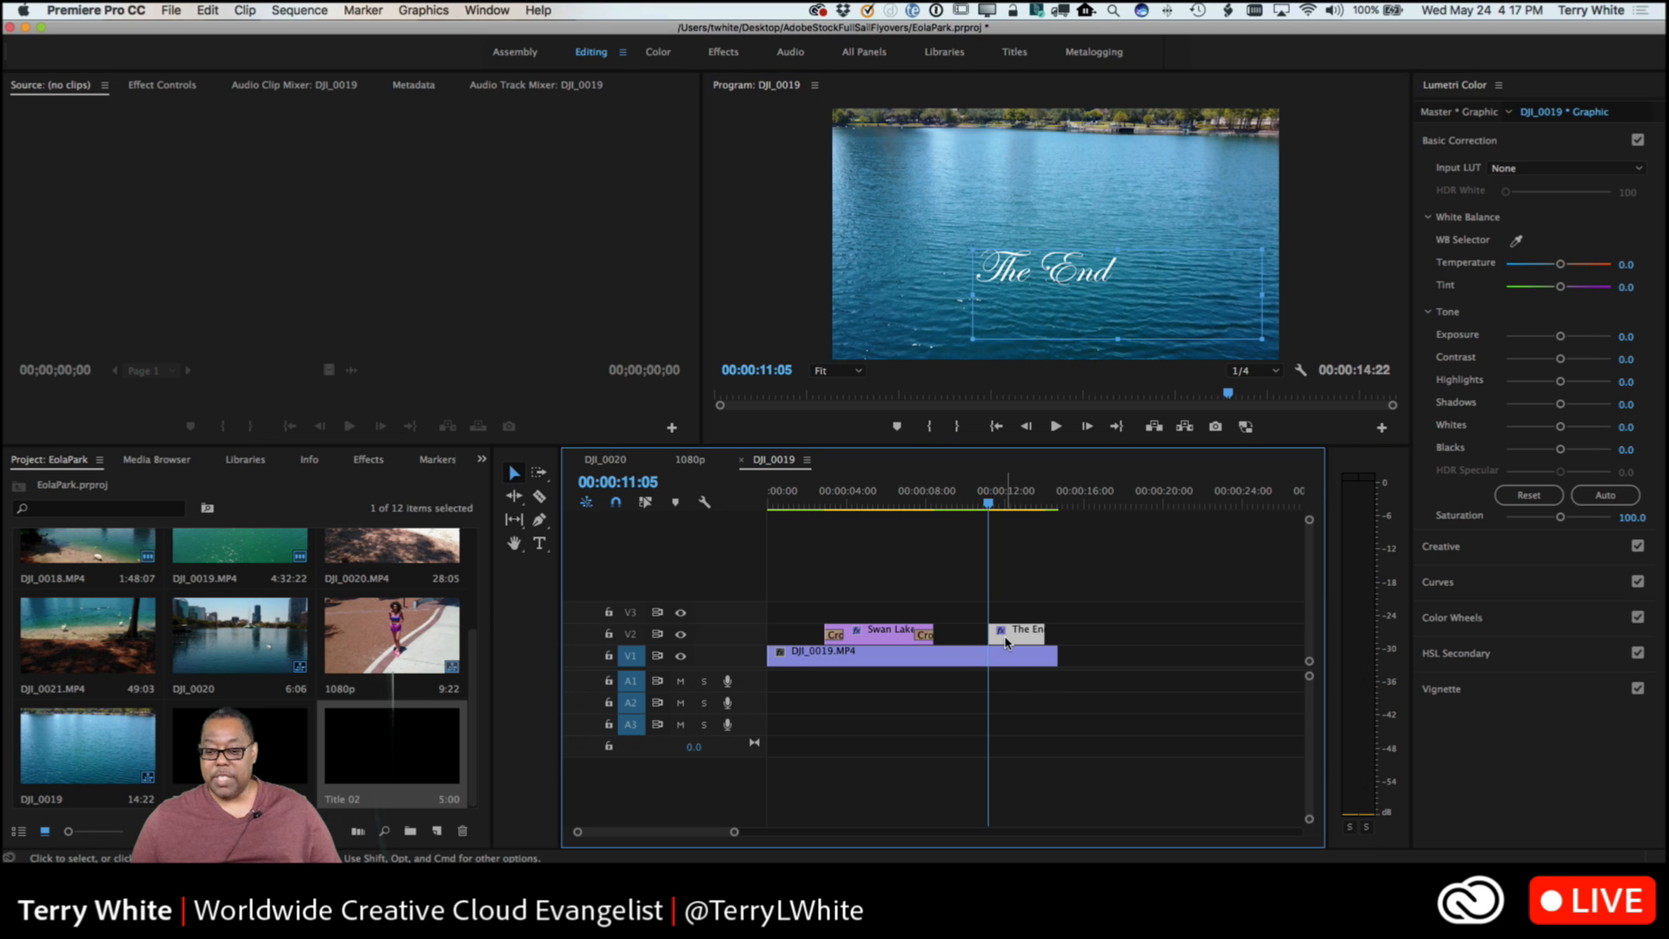
pyautogui.hotkey('shift', 'd')
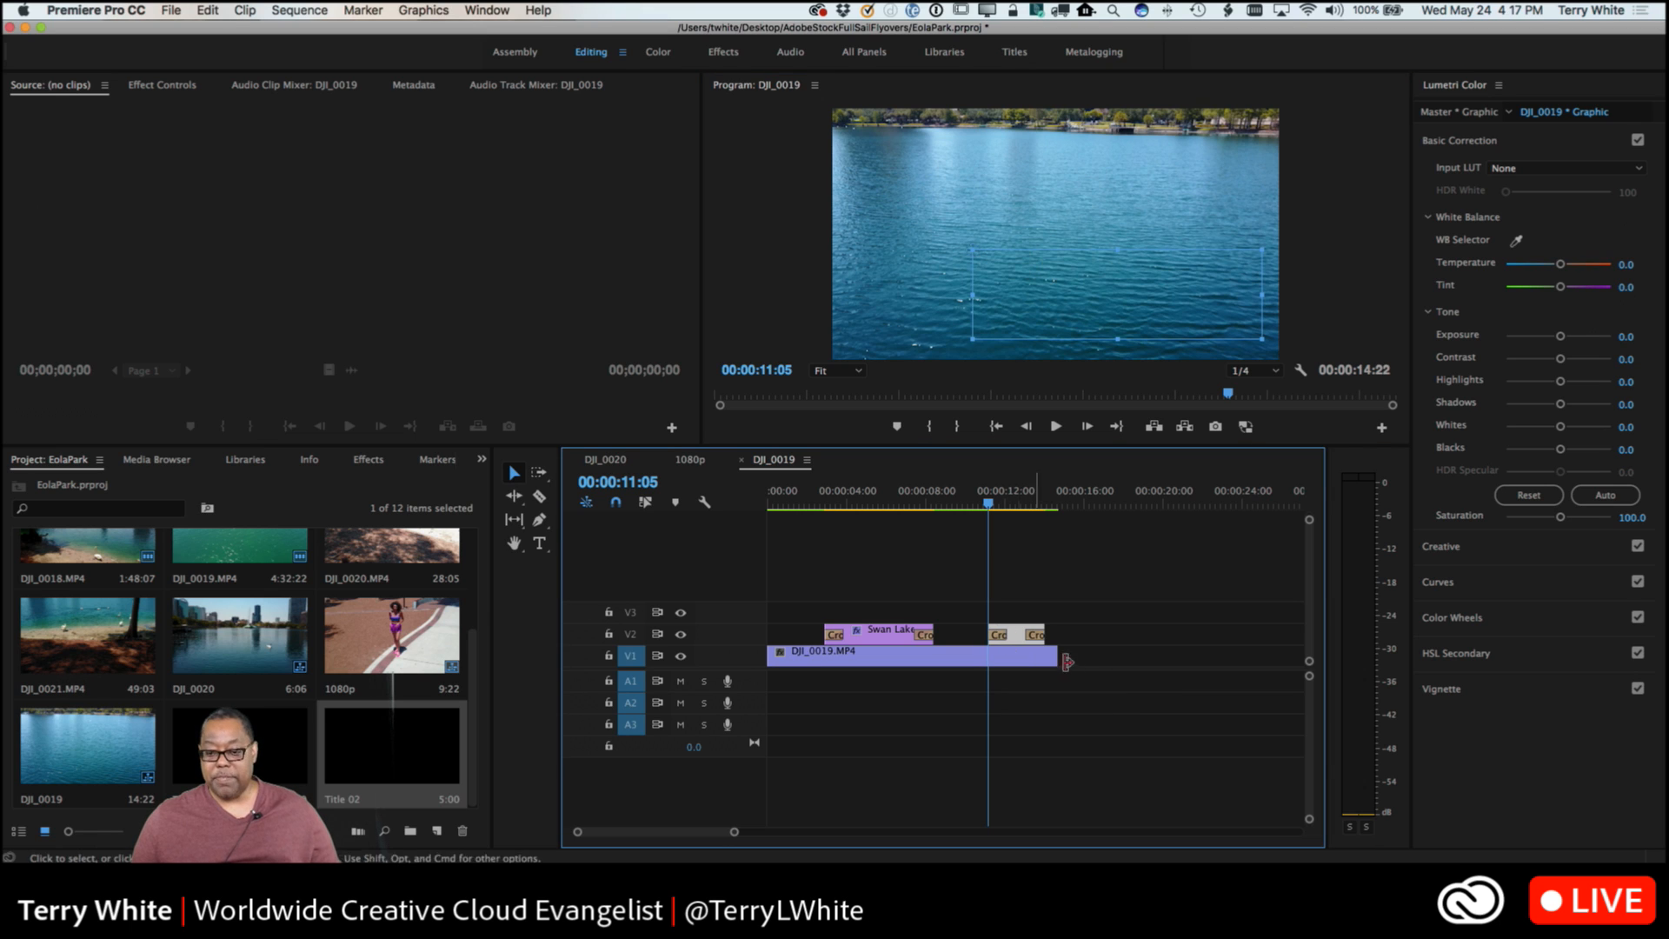
pyautogui.click(808, 497)
pyautogui.press('space')
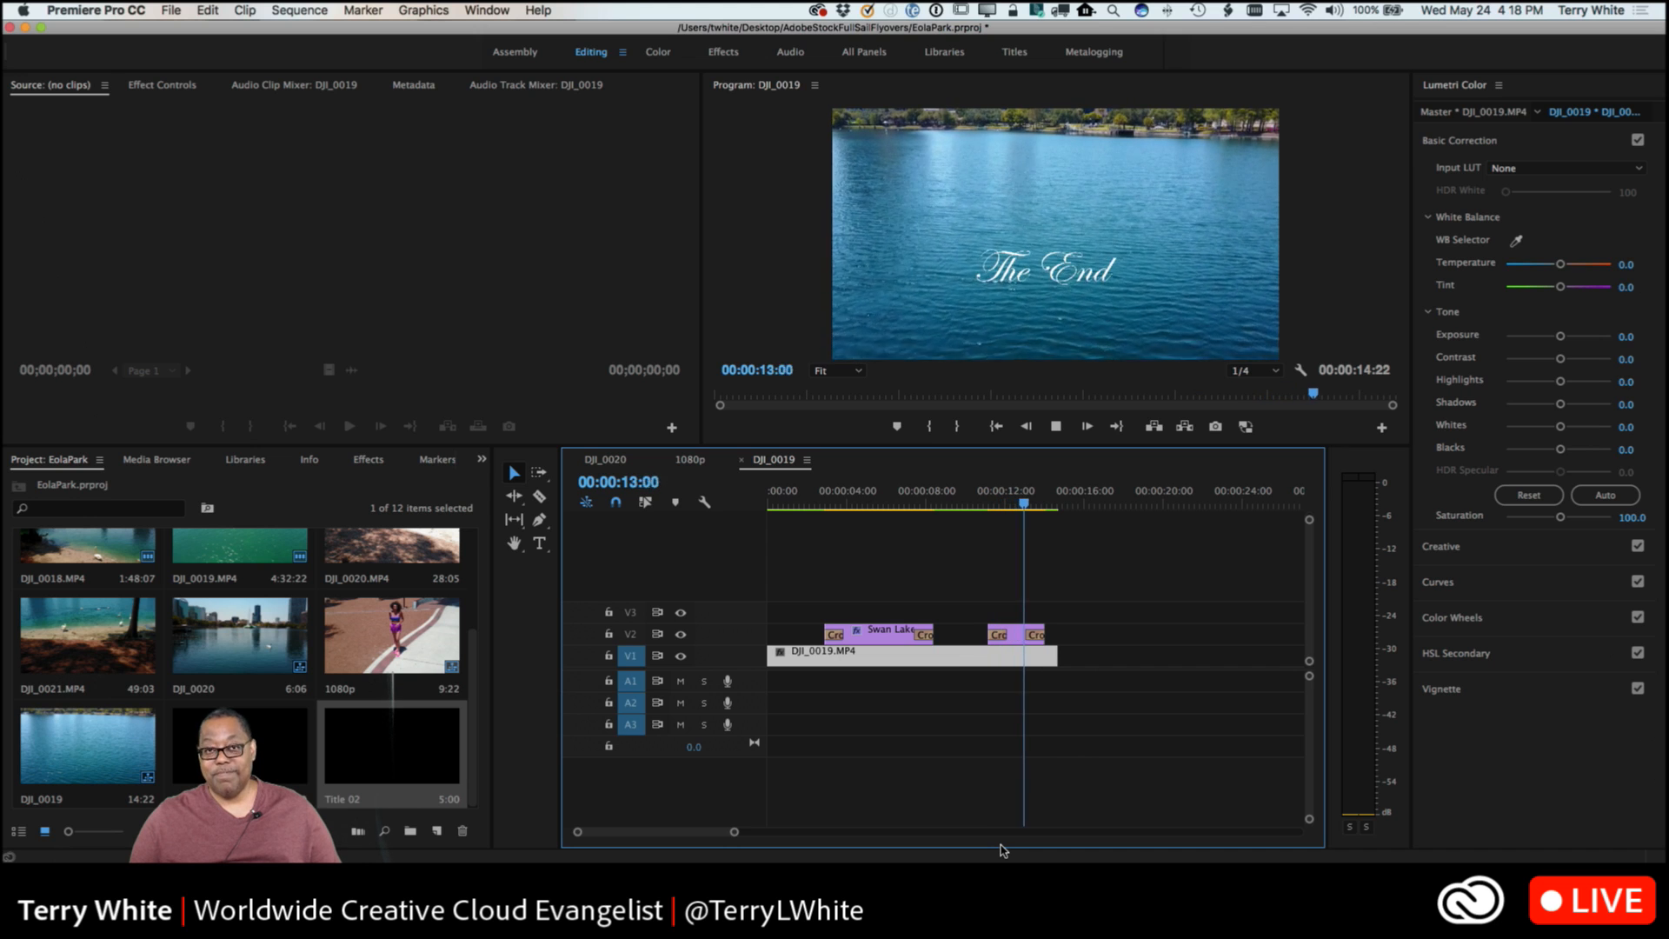
pyautogui.press('space')
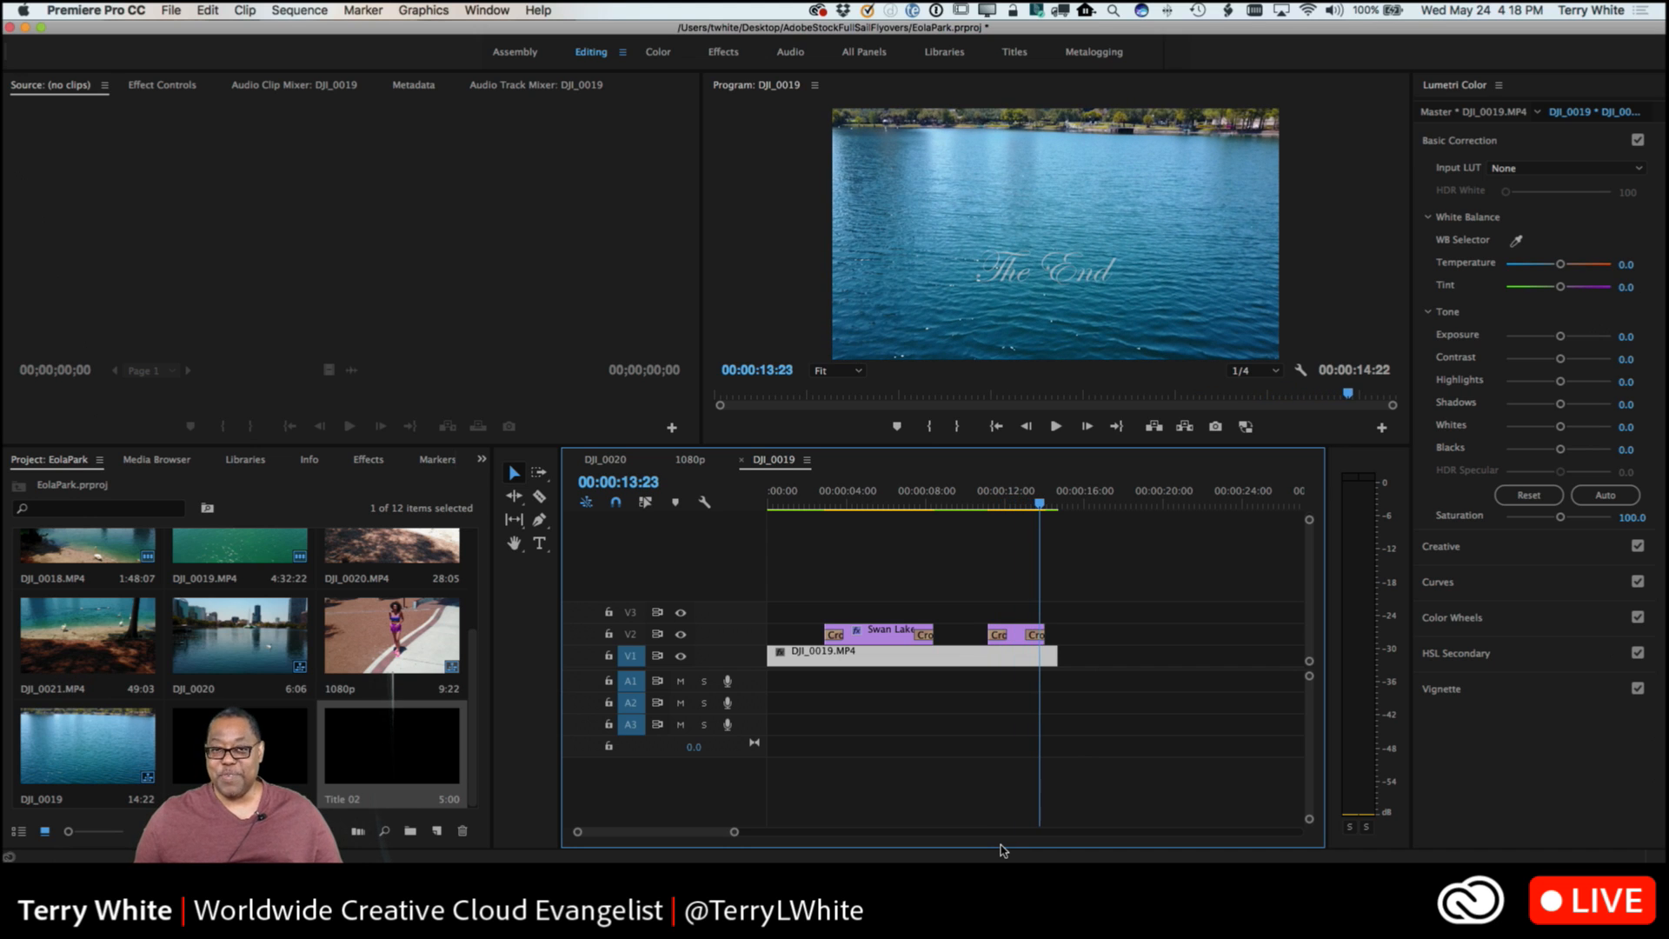
# Set the playhead to 00:00:10:12 and examine The End text layer's transform and text properties in Essential Graphics.
pyautogui.moveTo(1038, 505); pyautogui.dragTo(1010, 506)
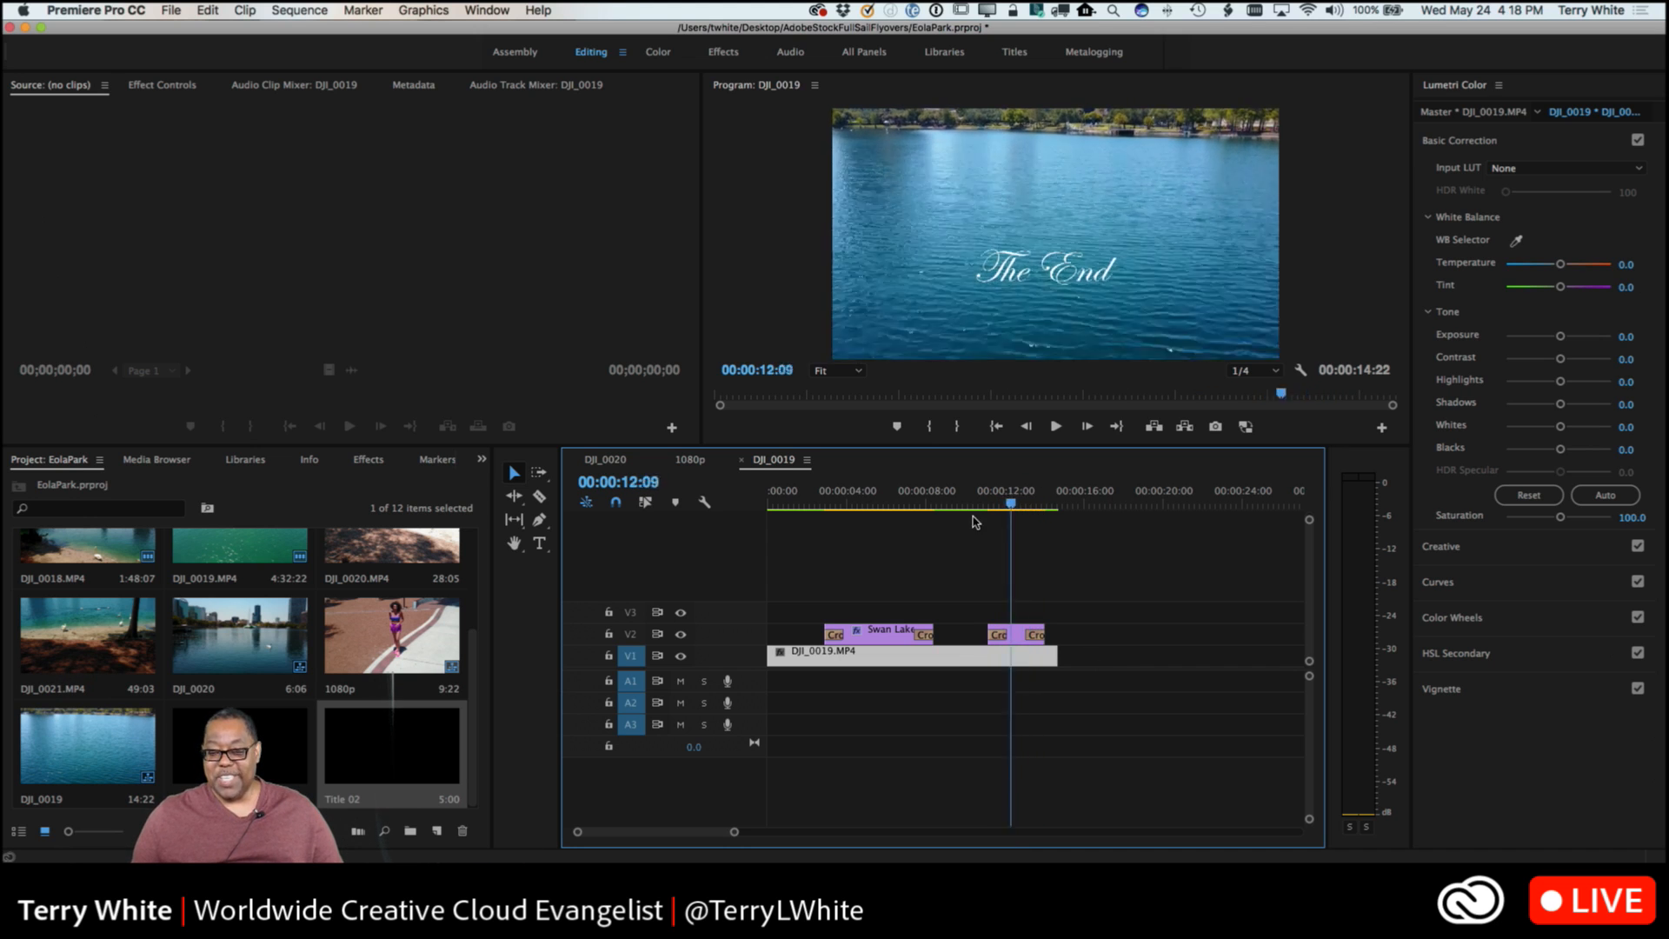
pyautogui.click(973, 516)
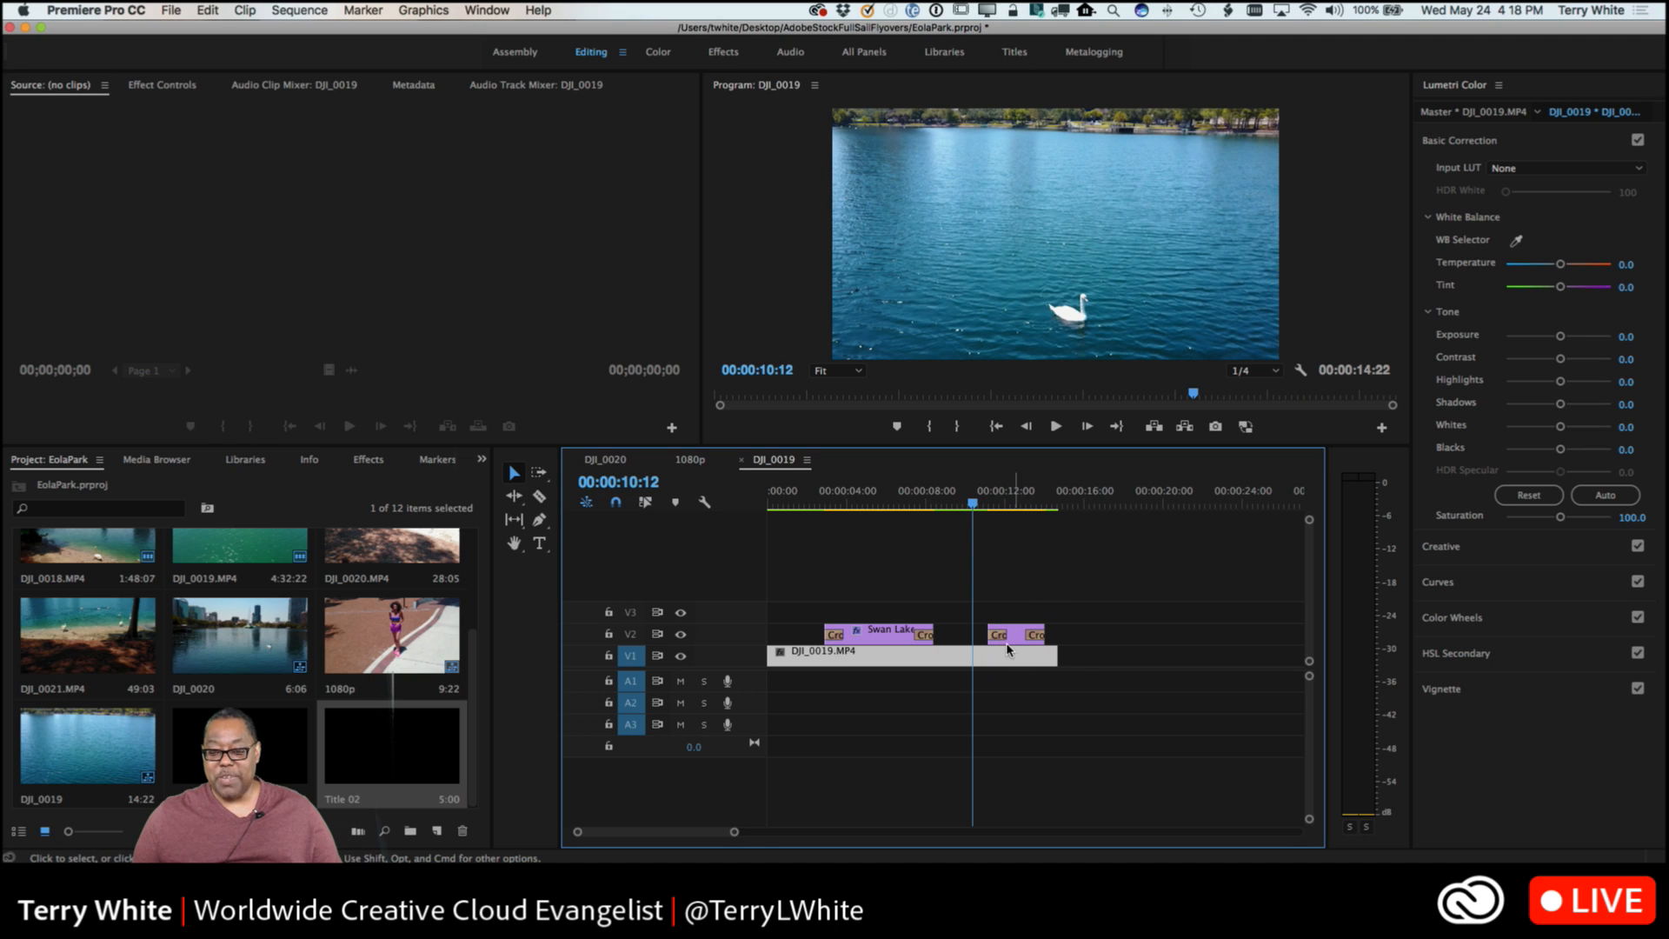
pyautogui.click(1011, 641)
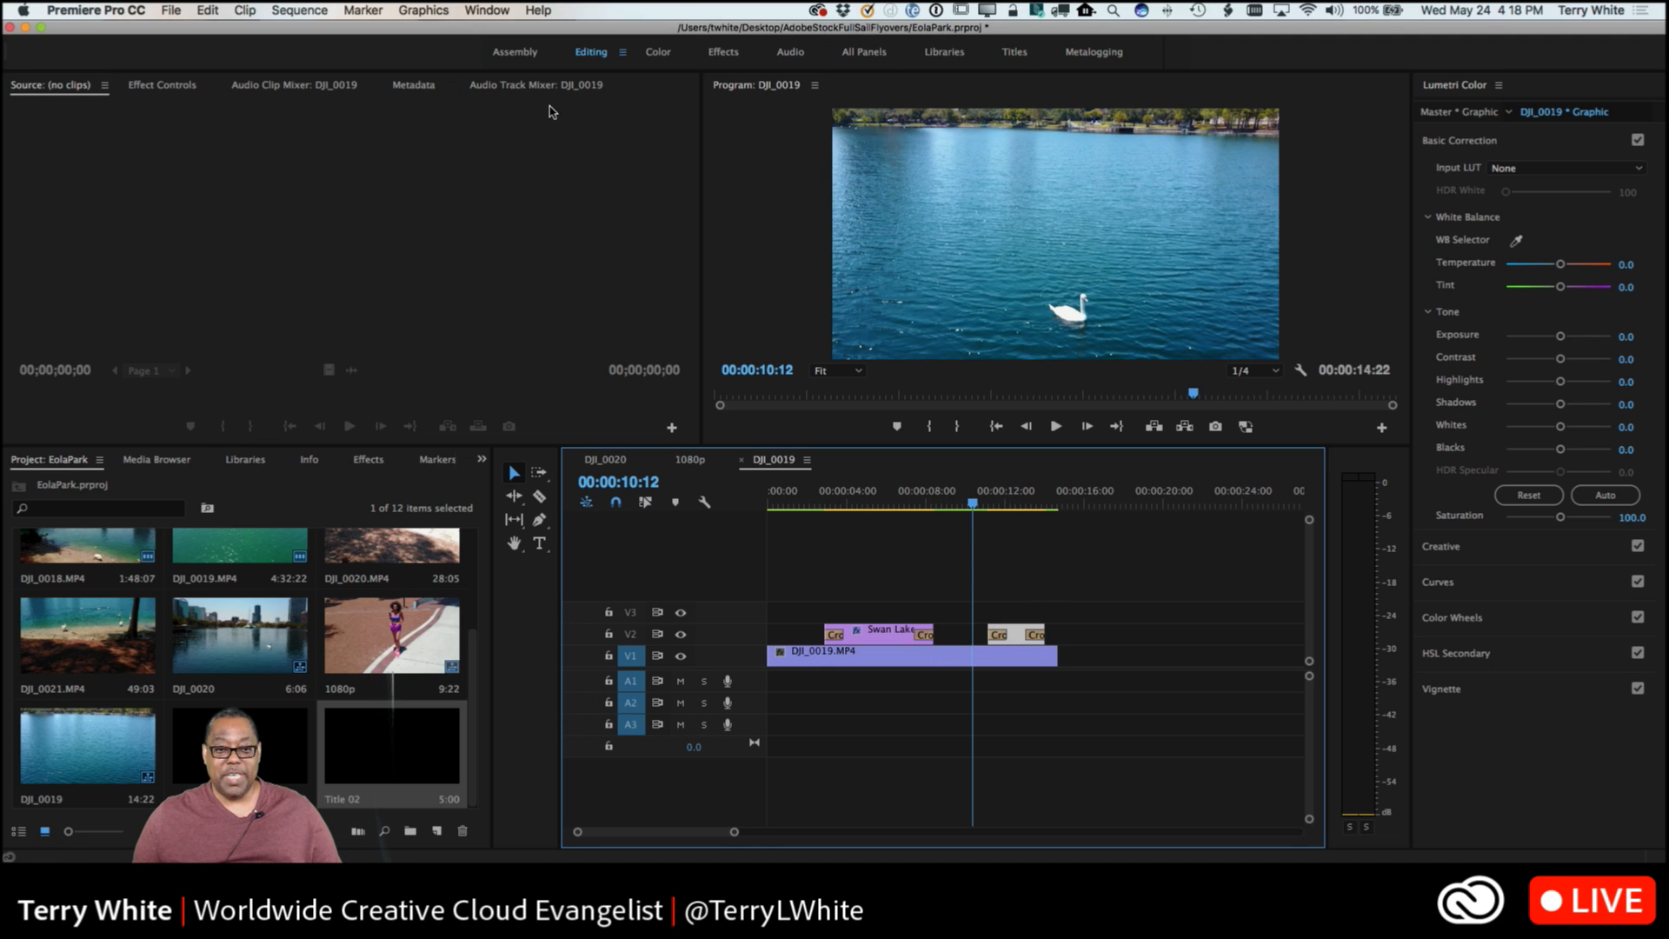
pyautogui.click(425, 11)
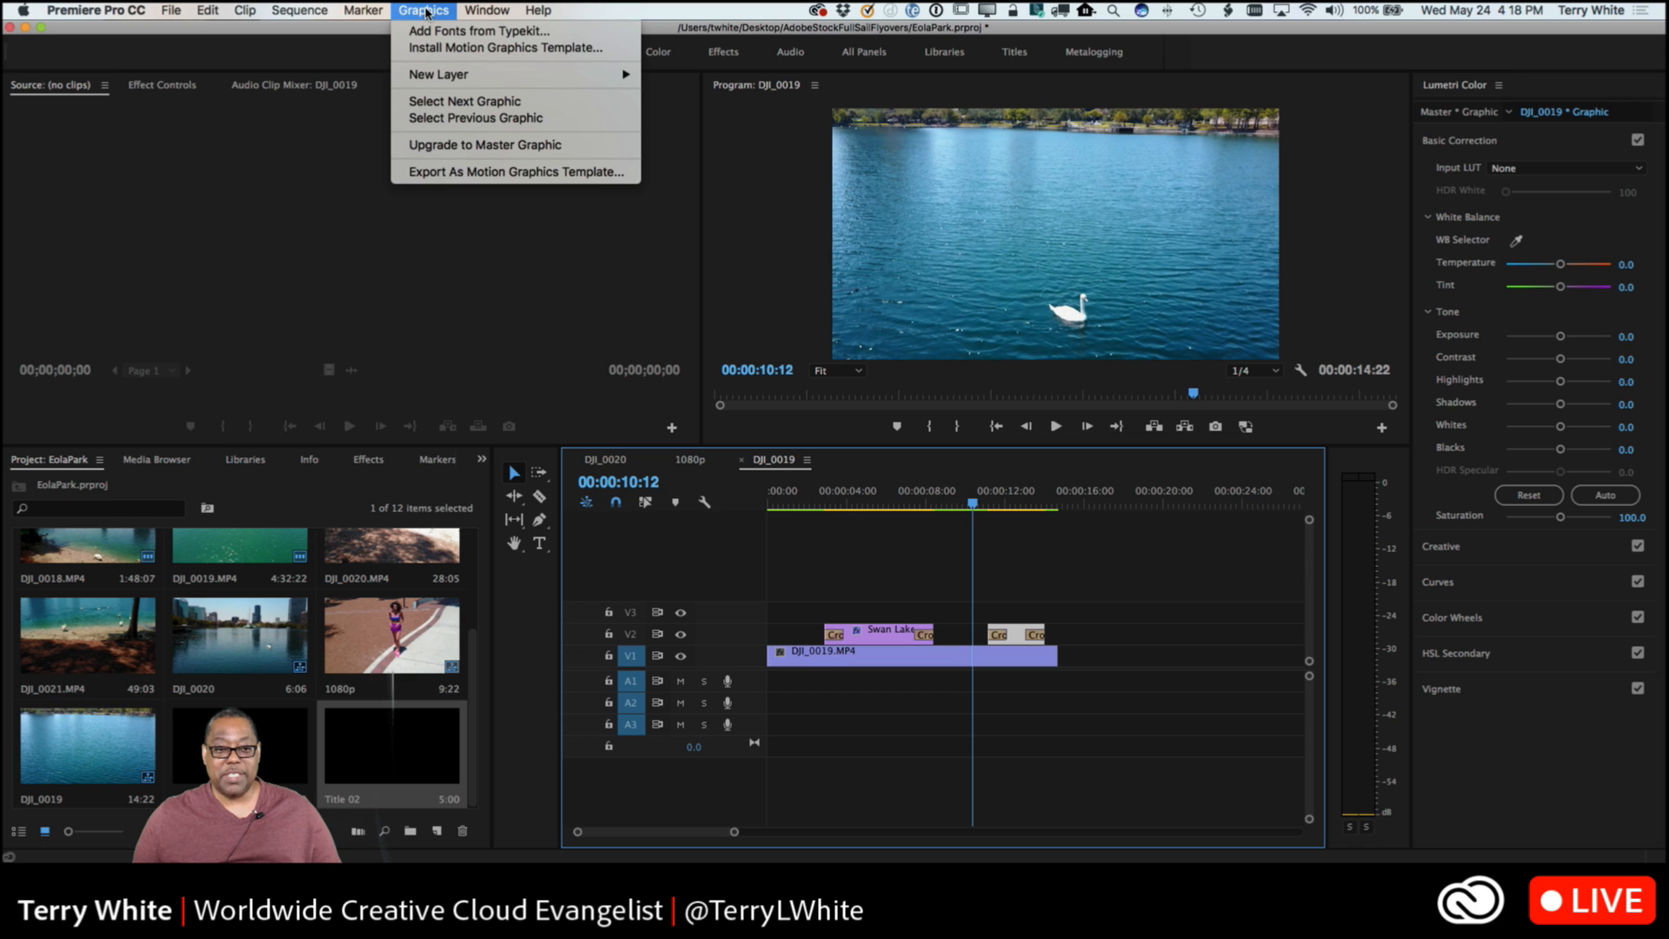
pyautogui.moveTo(487, 11)
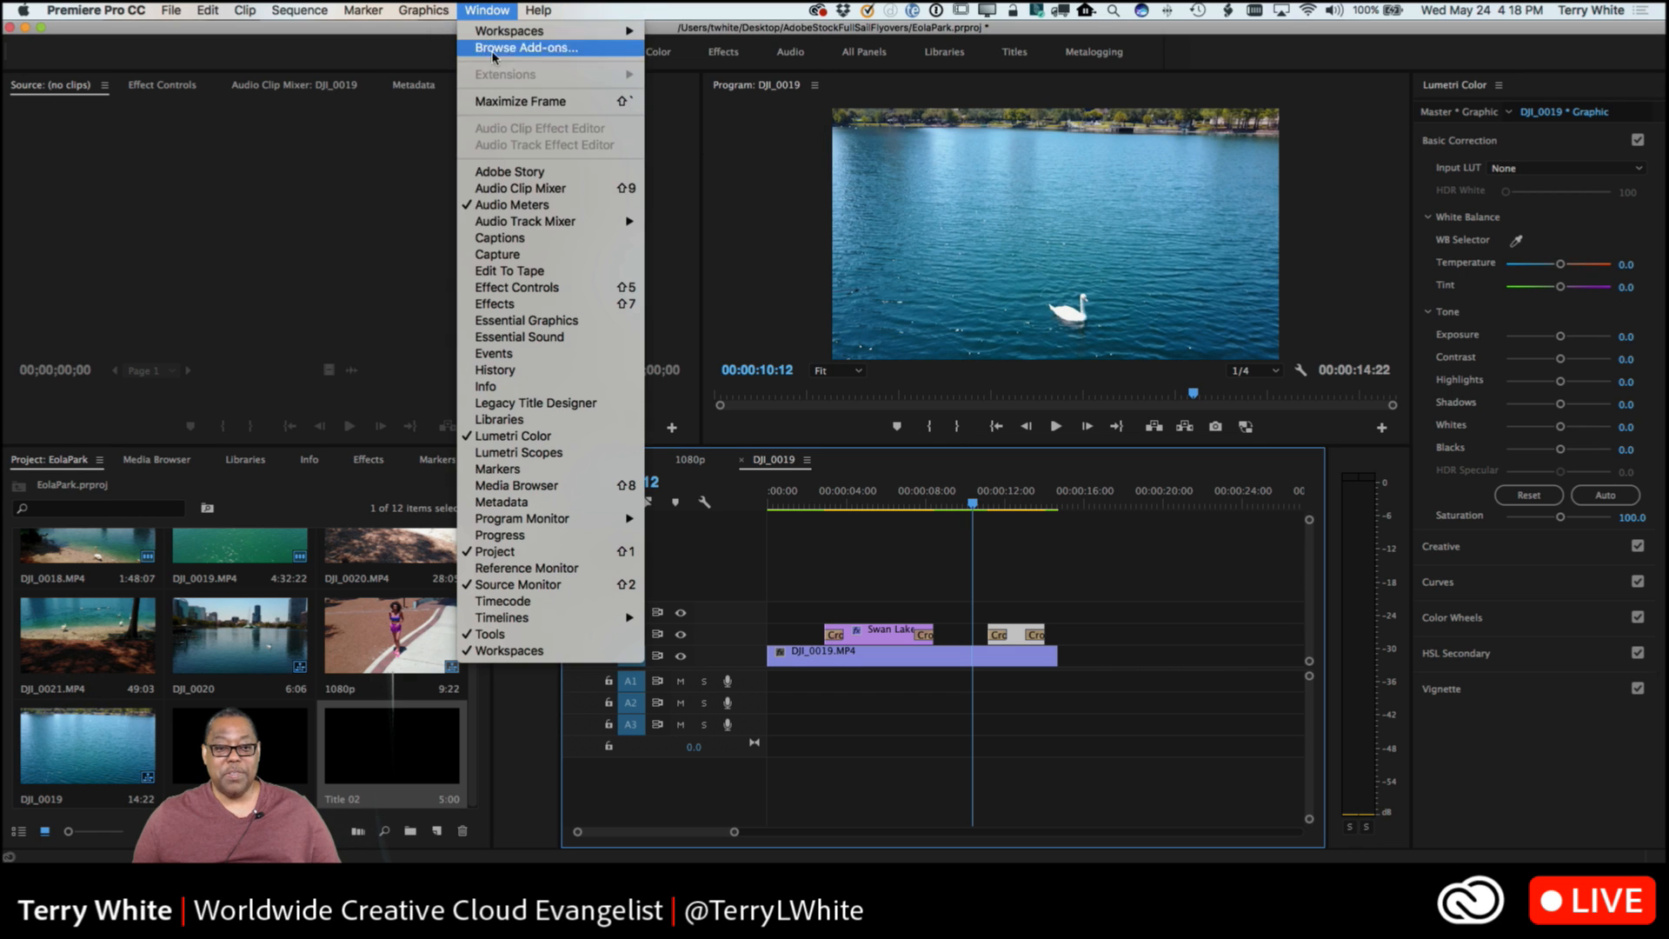
pyautogui.click(527, 324)
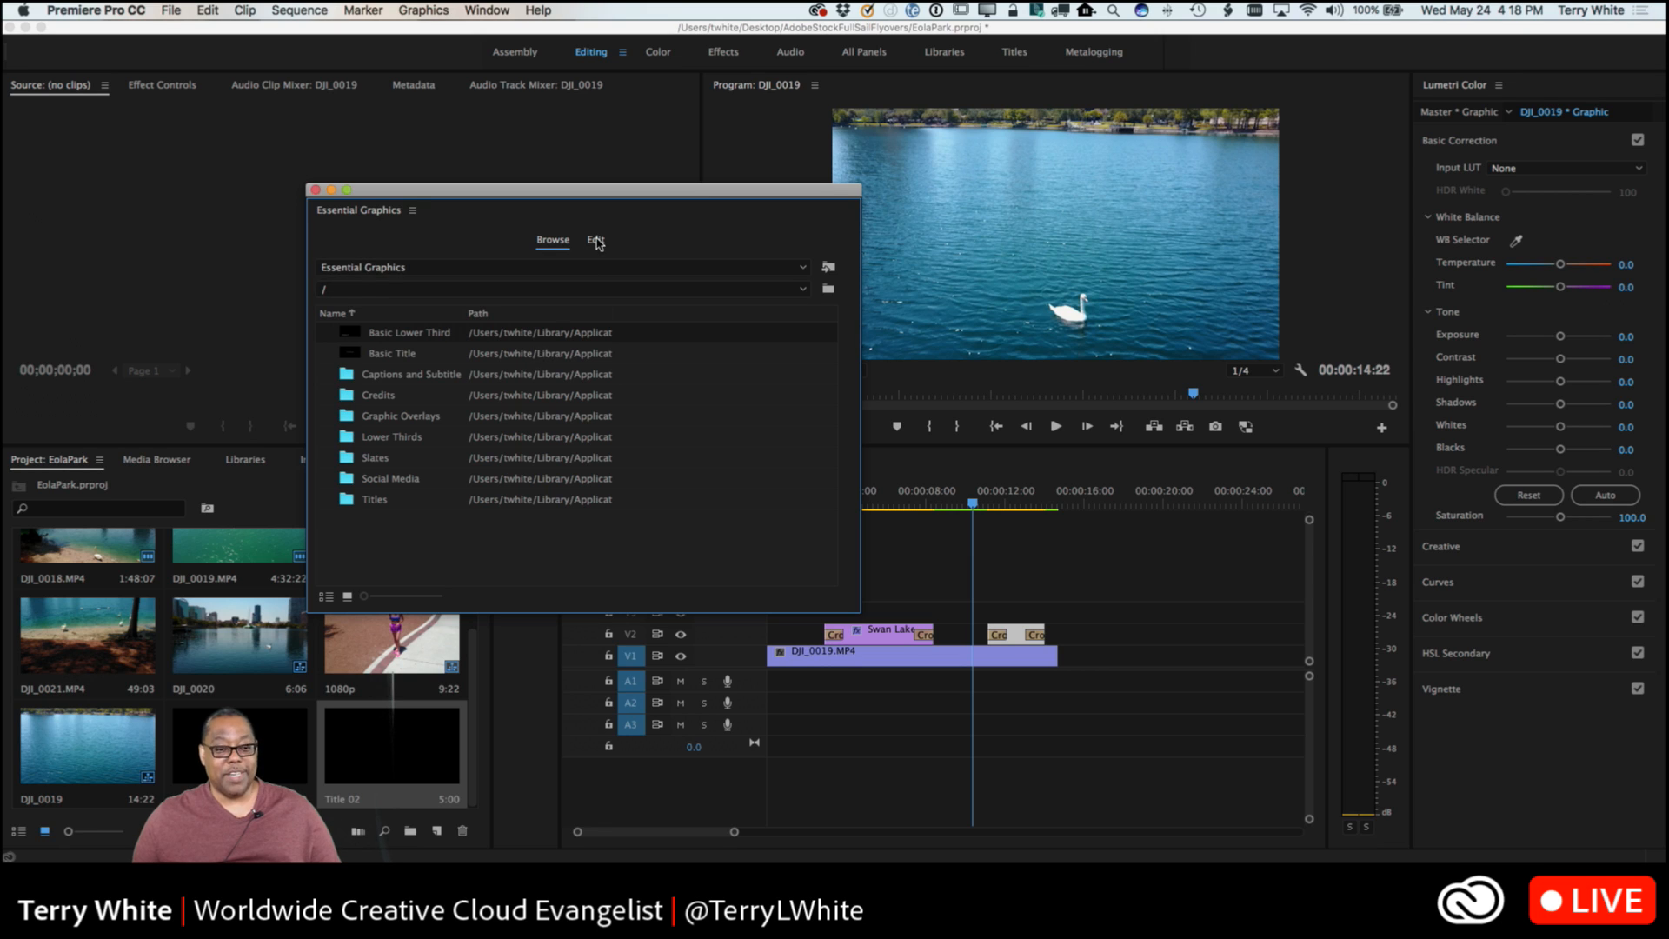
pyautogui.click(595, 241)
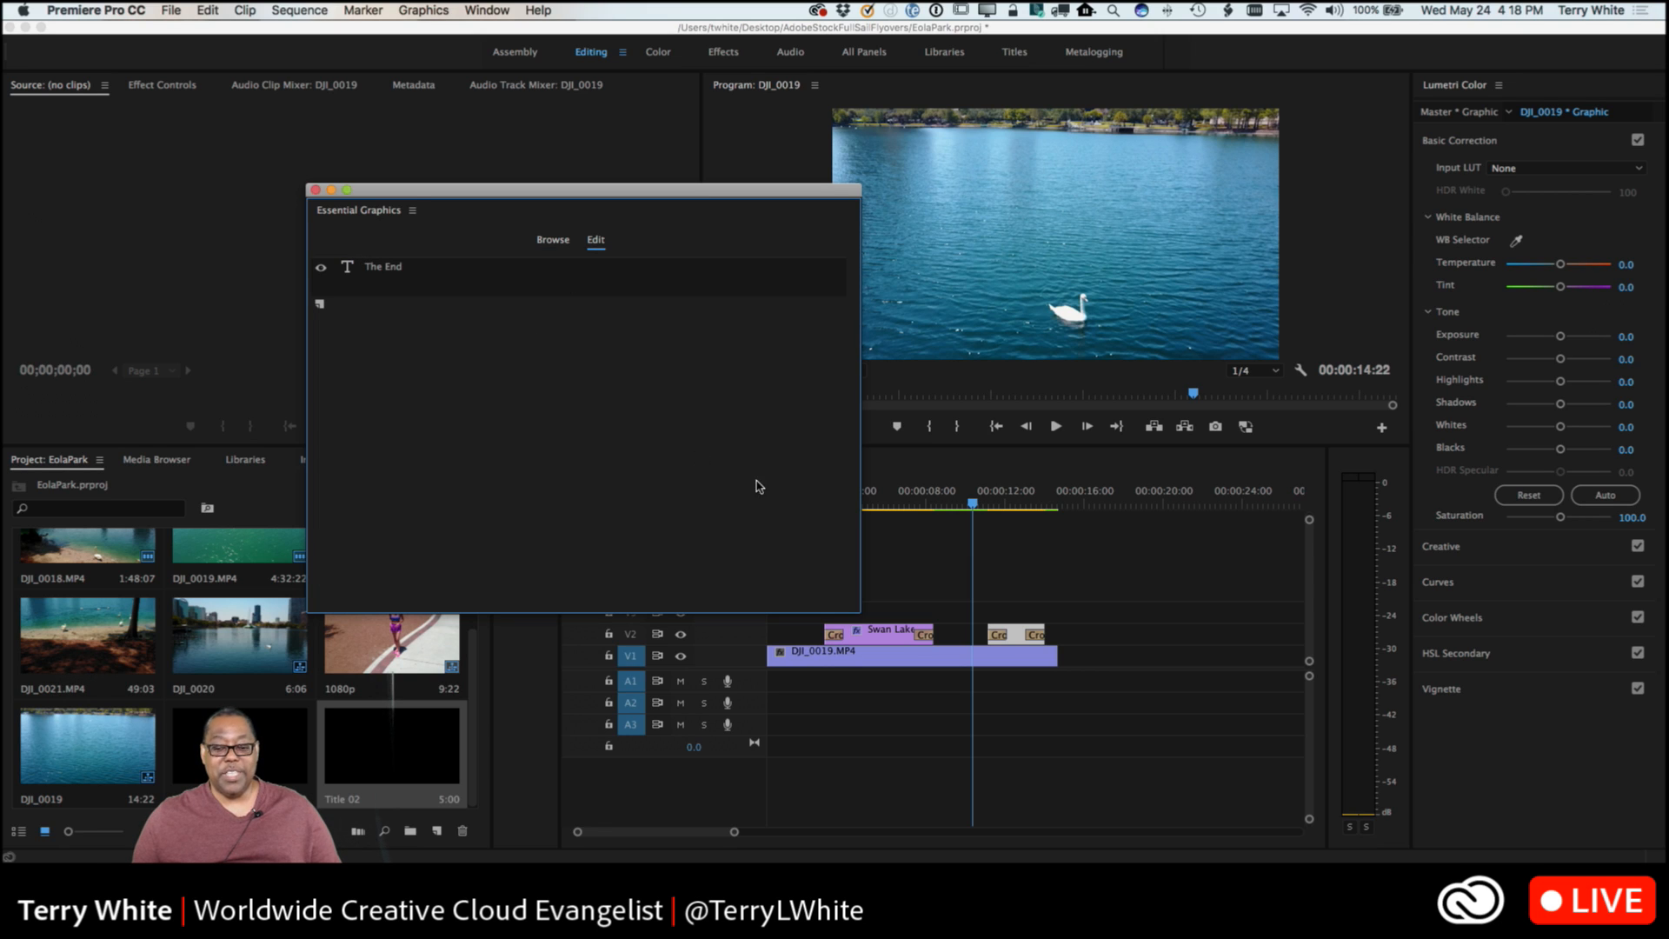
pyautogui.click(397, 274)
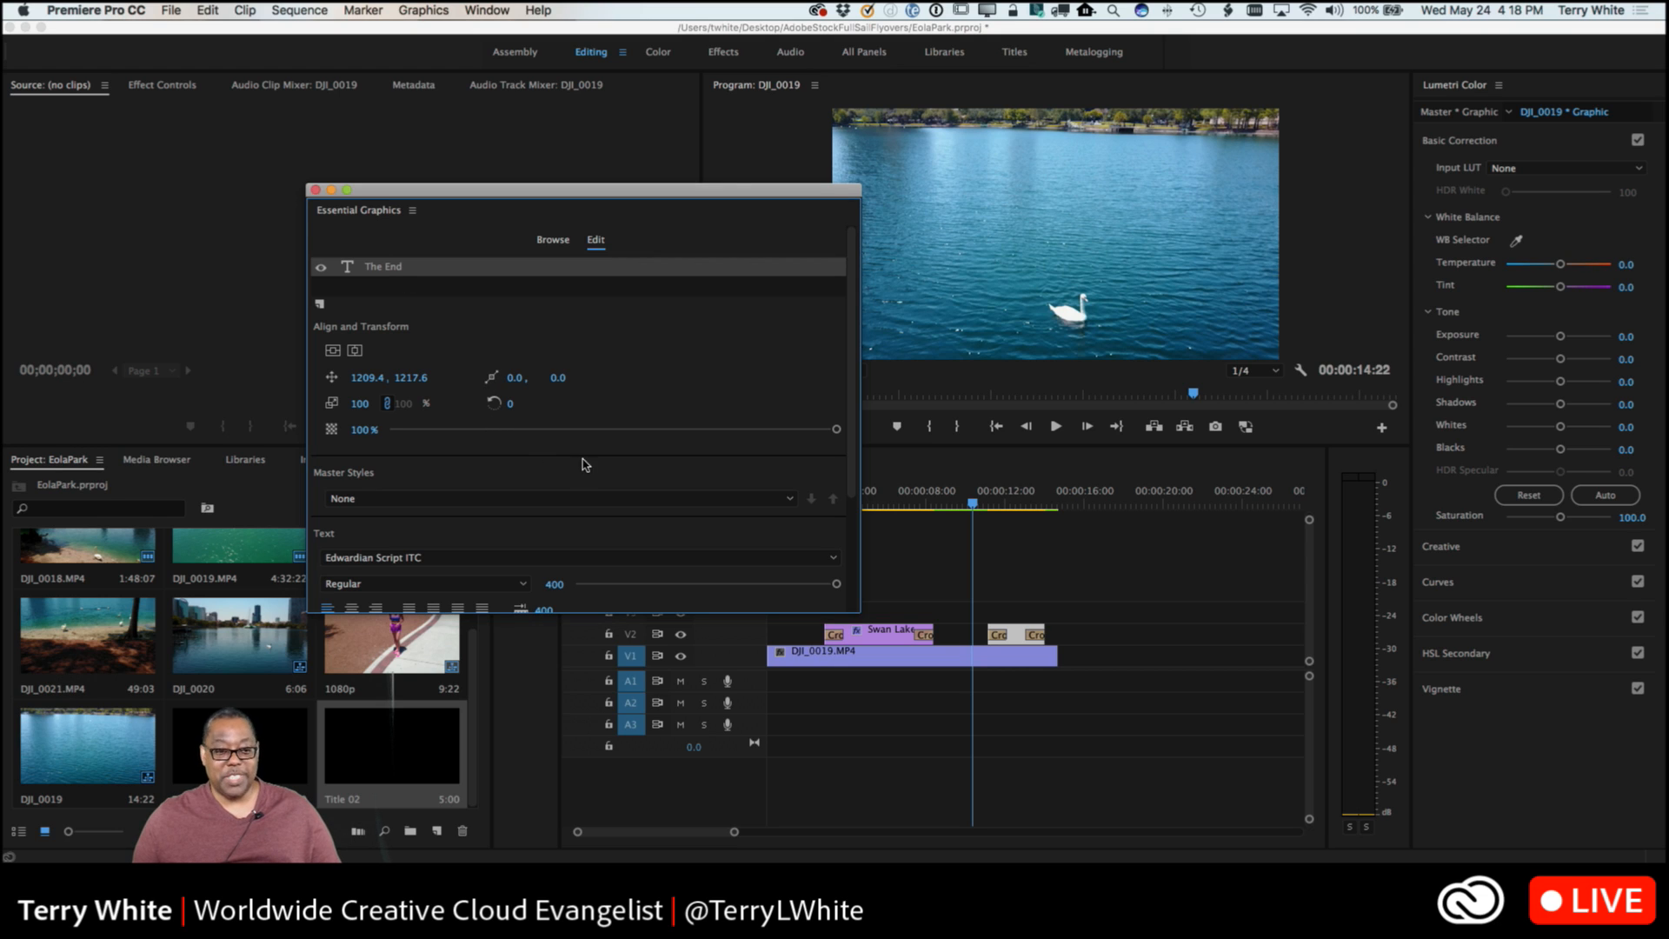
pyautogui.scroll(-2, 588, 470)
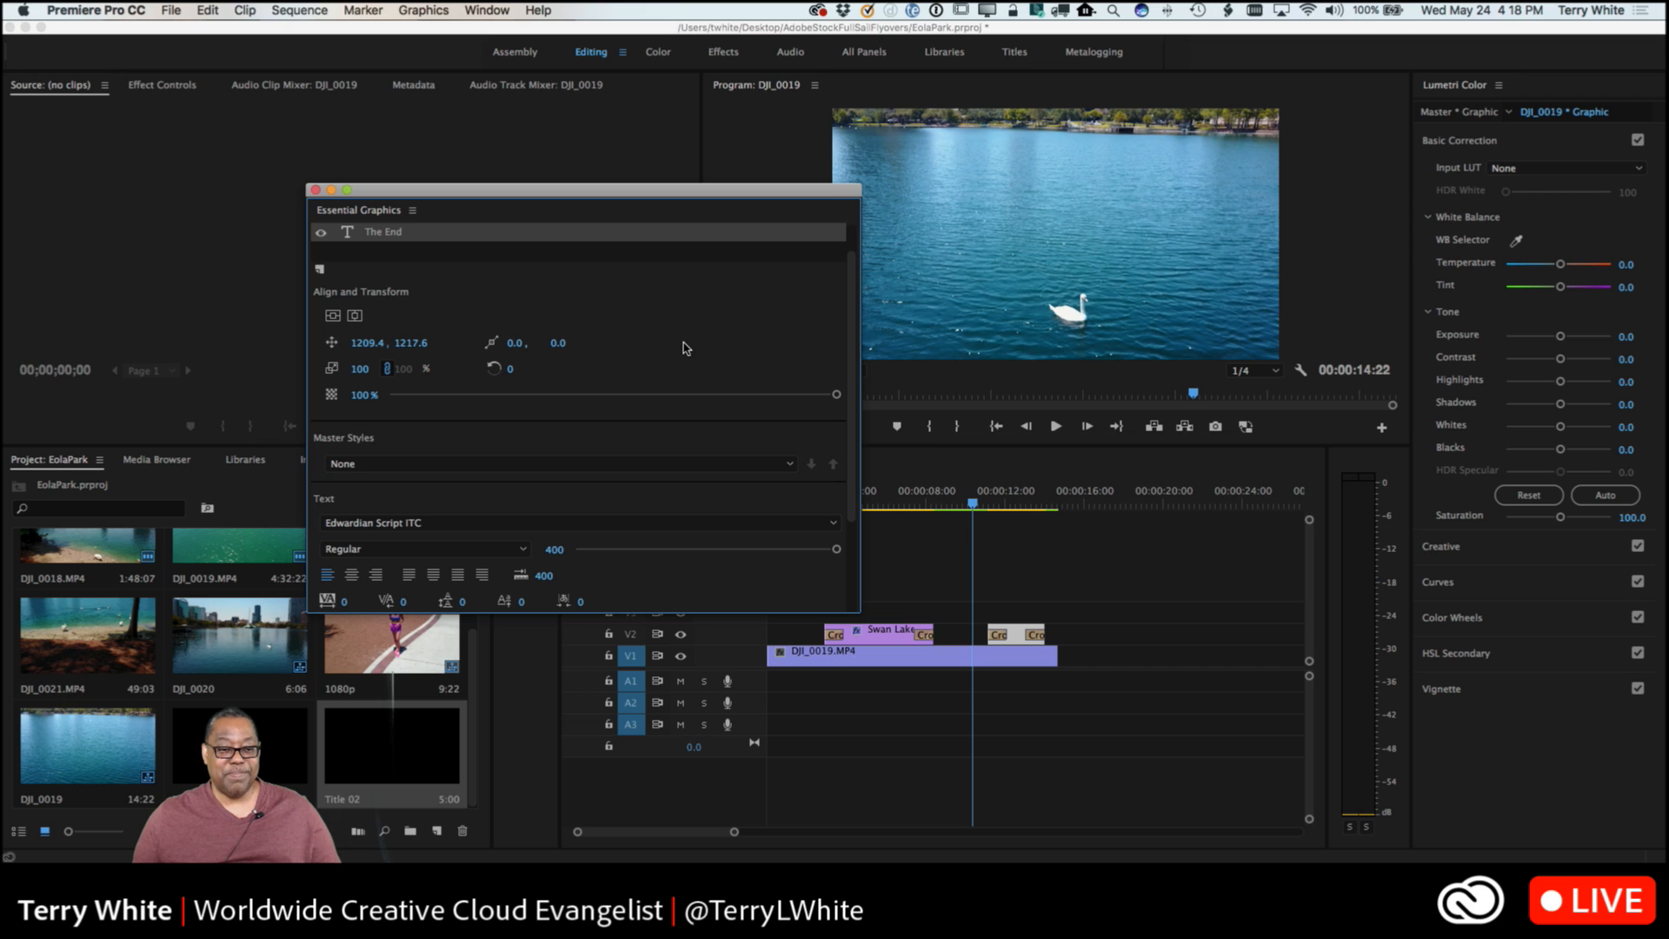
pyautogui.click(315, 189)
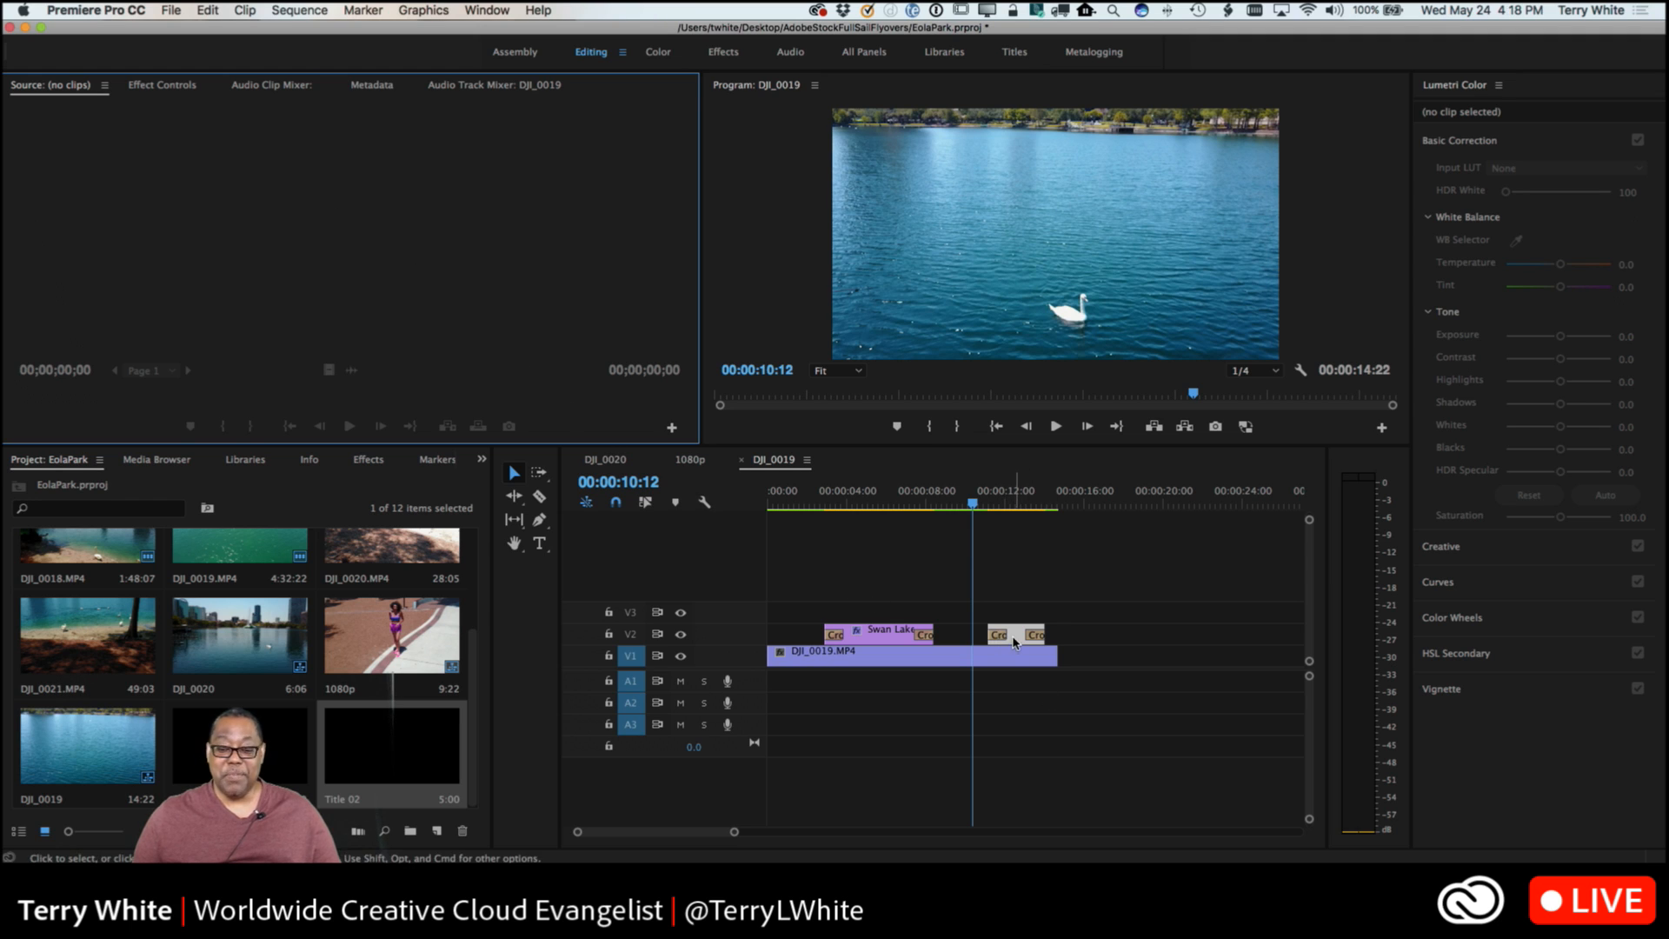
# Move The End clip up to V3 so it overlaps the end of Swan Lake, and view both titles at 00:00:07:07.
pyautogui.moveTo(1014, 641); pyautogui.dragTo(920, 619)
pyautogui.click(911, 504)
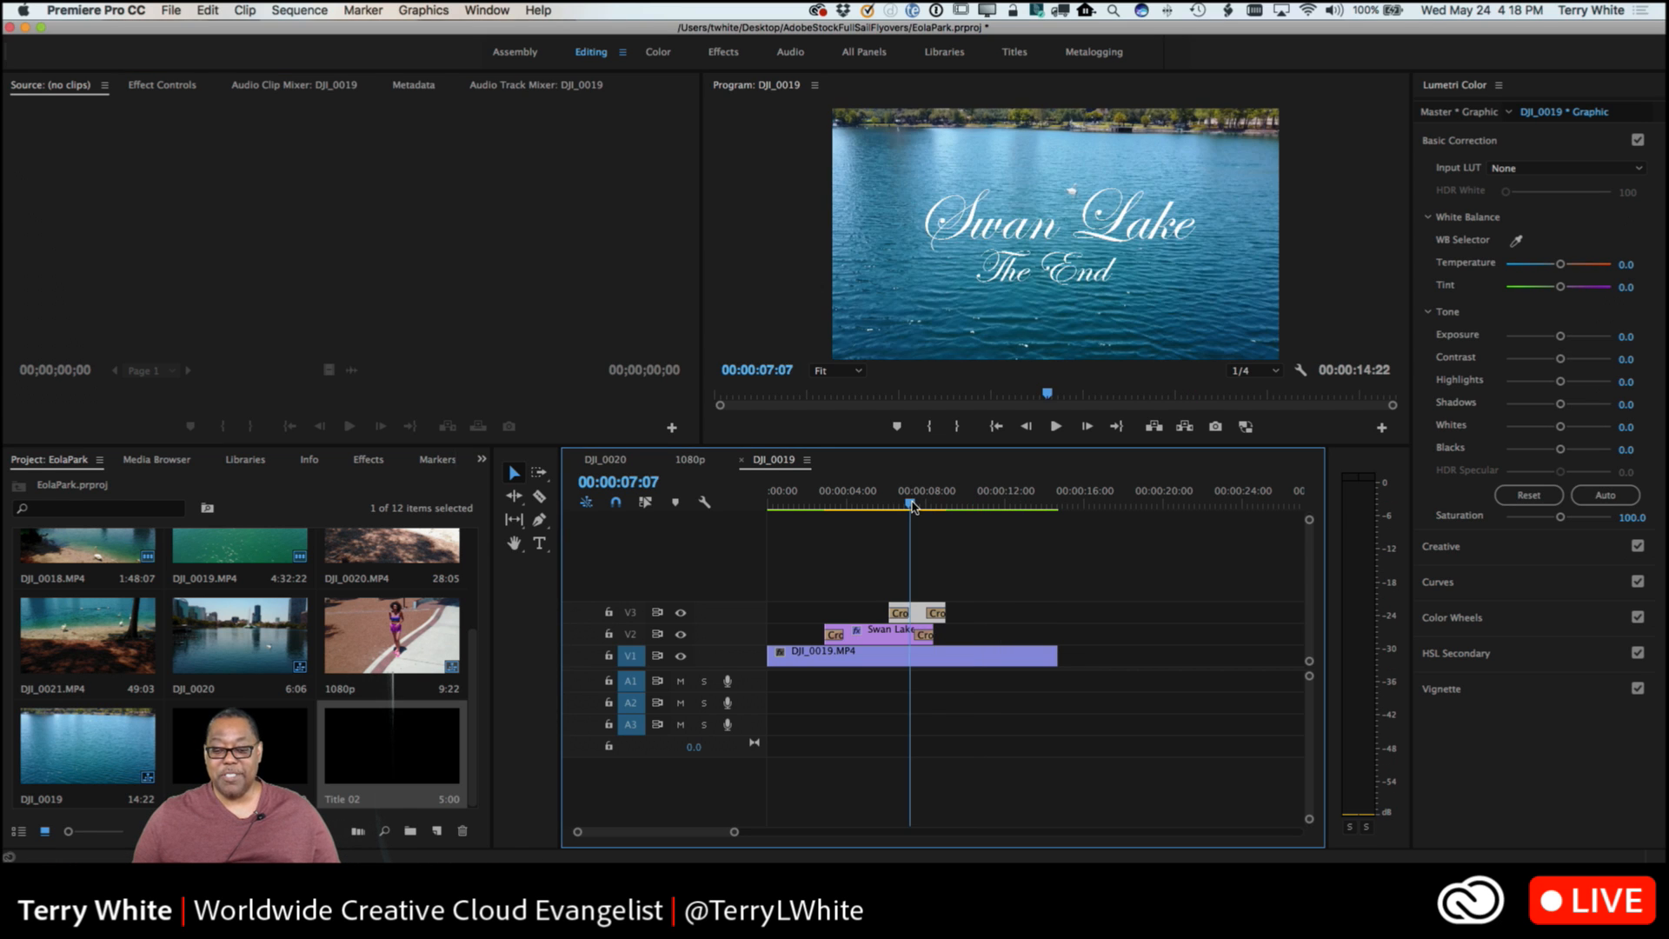
# Move the playhead to 00:00:10:06 and shift The End clip along V3 to start just after it, clear of Swan Lake.
pyautogui.moveTo(911, 503); pyautogui.dragTo(968, 513)
pyautogui.click(920, 613)
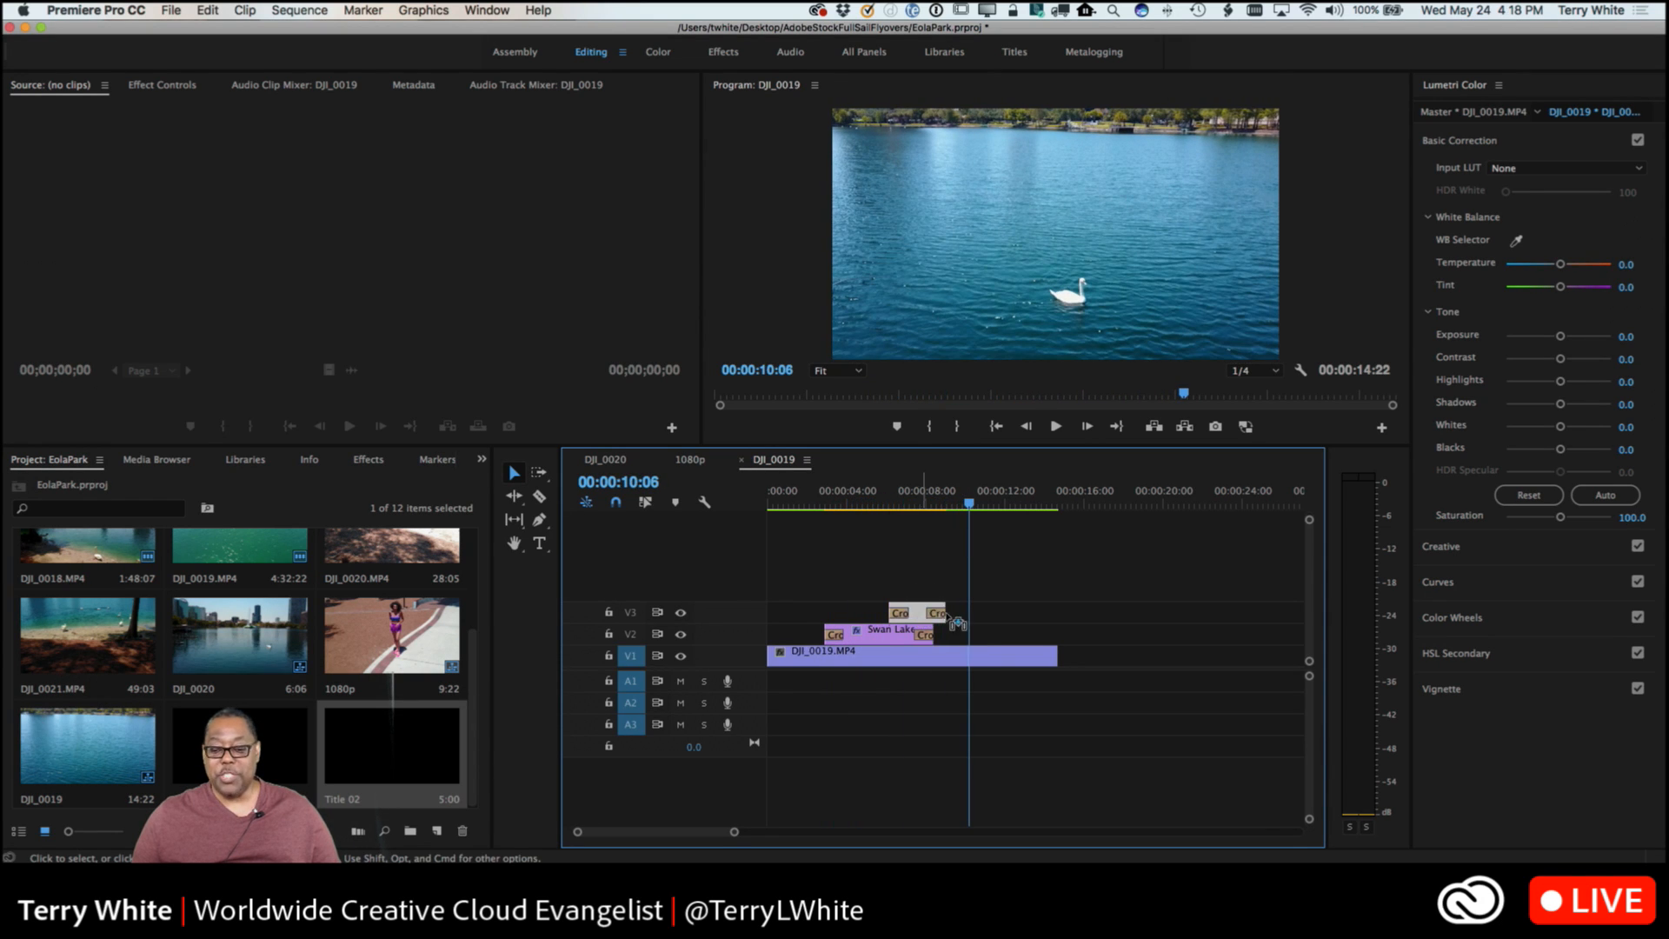
pyautogui.moveTo(956, 623); pyautogui.dragTo(1047, 624)
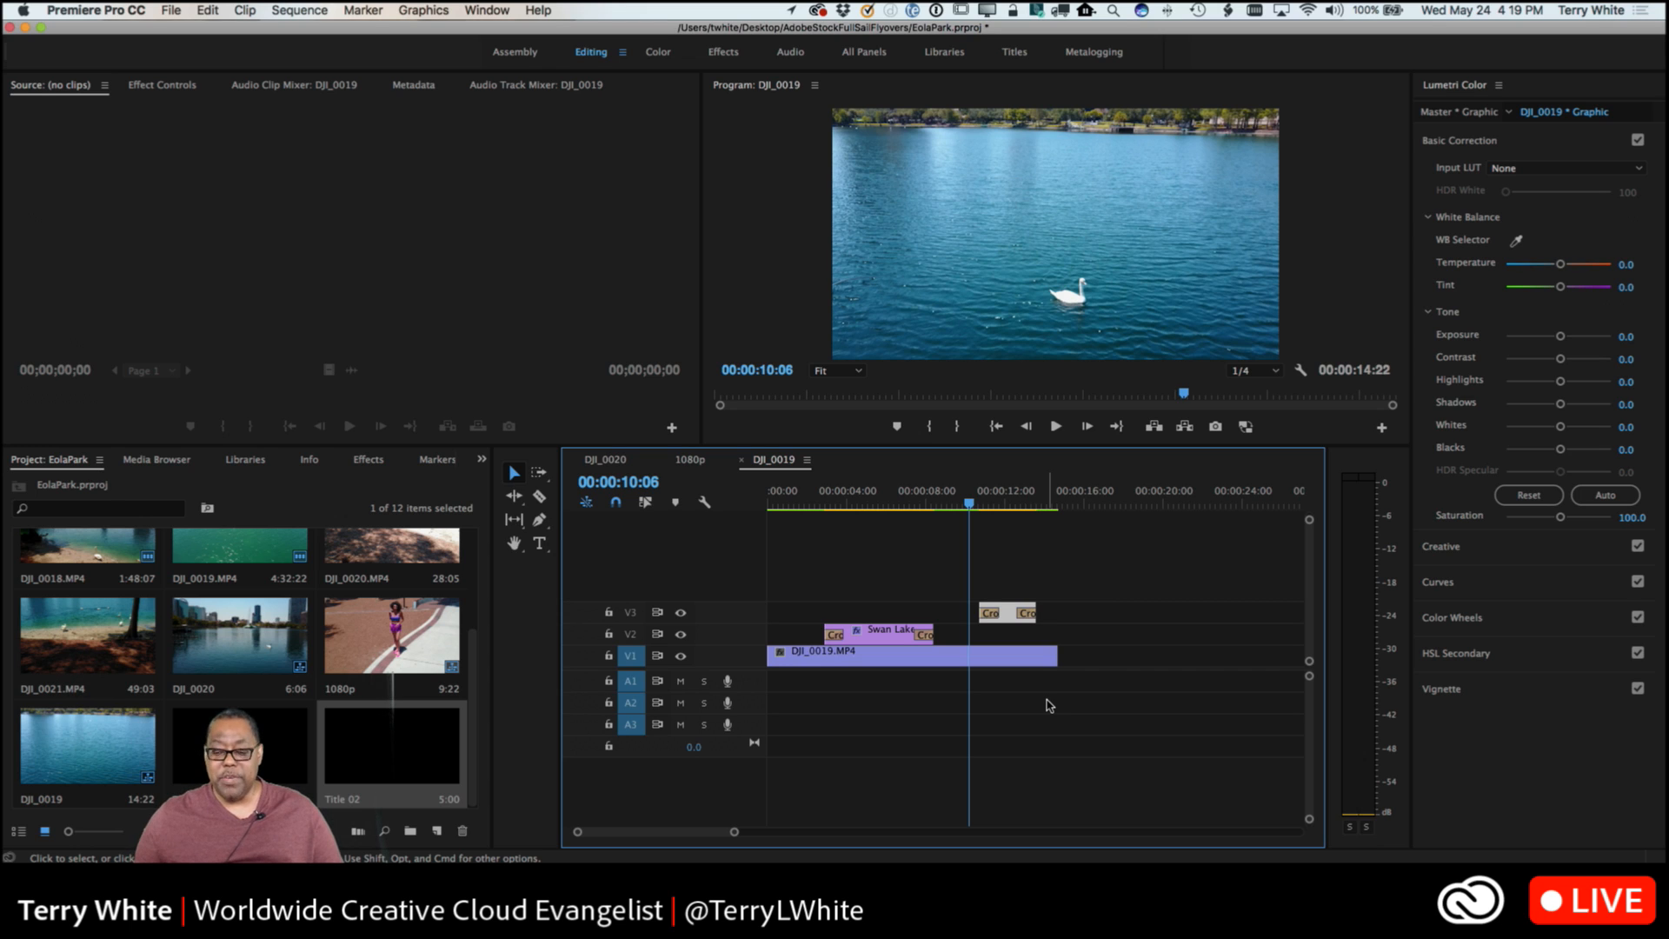
# At 00:00:06:02, move the Swan Lake text box to the frame's left edge and widen it to the right edge.
pyautogui.click(891, 641)
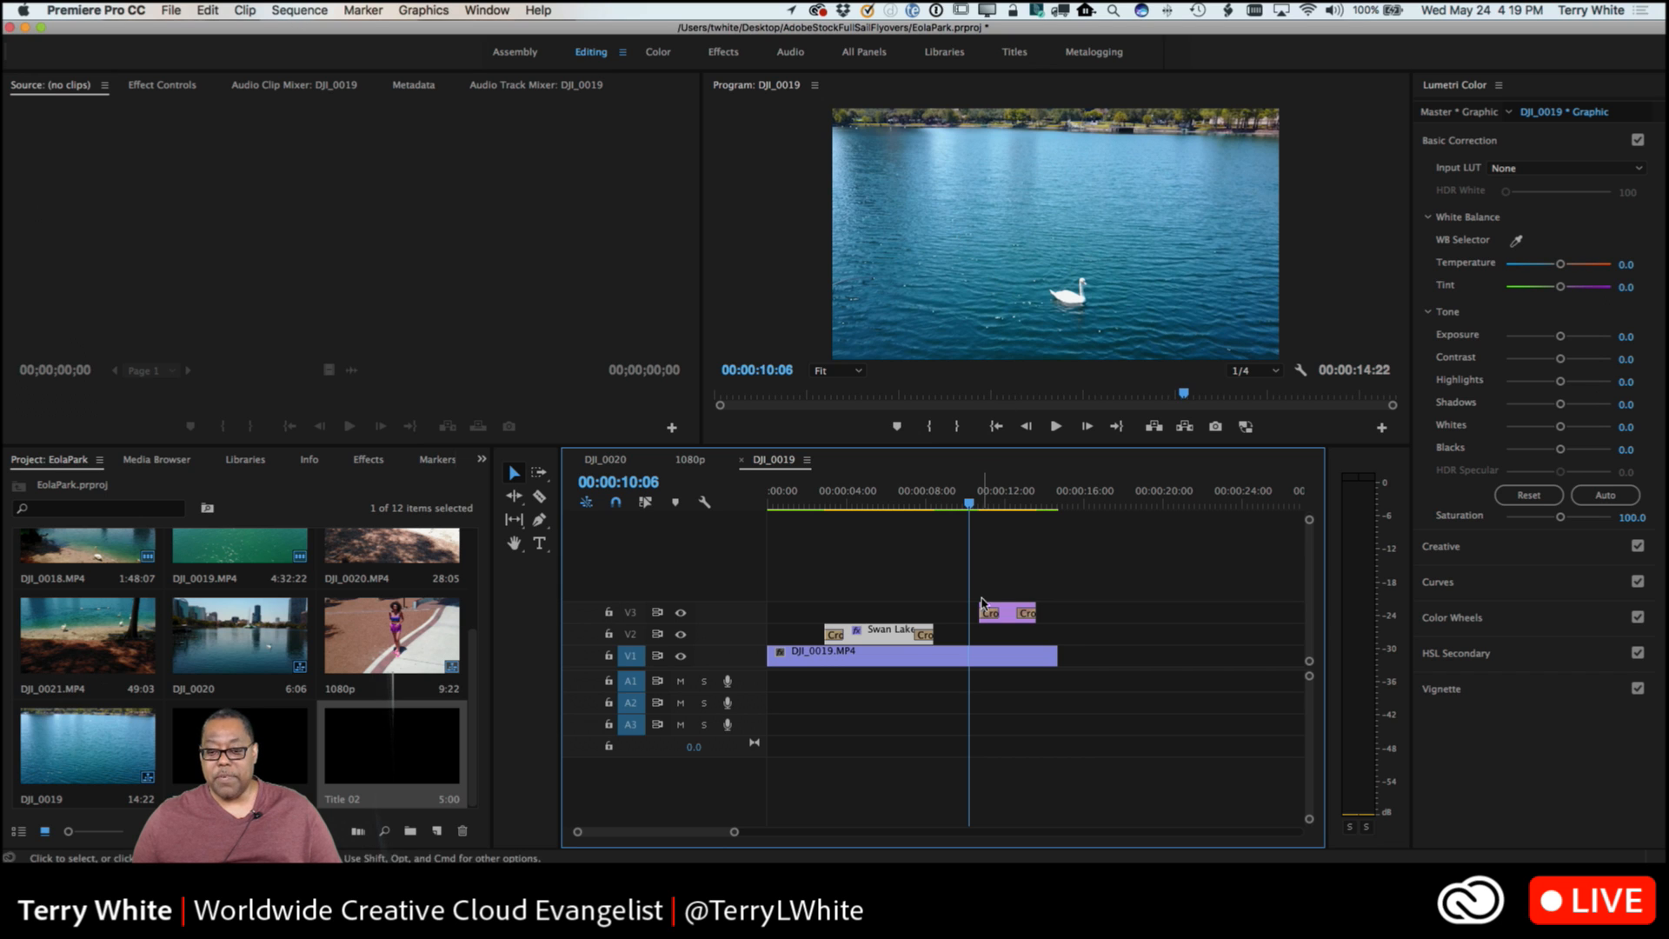
pyautogui.click(887, 509)
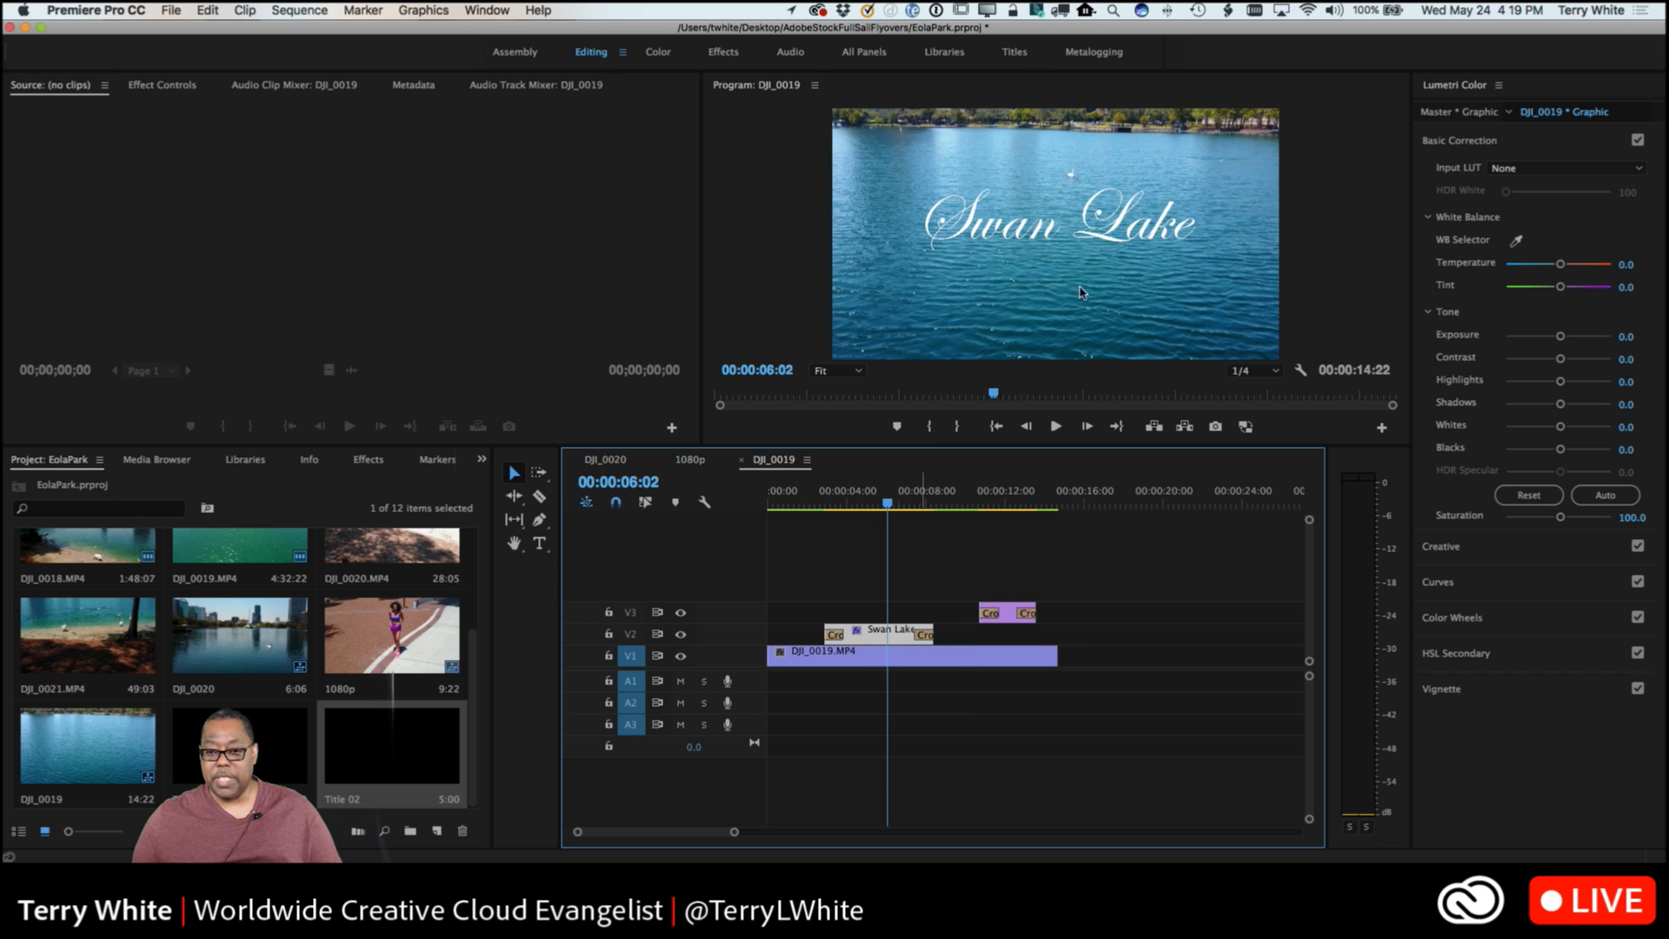
pyautogui.click(1018, 254)
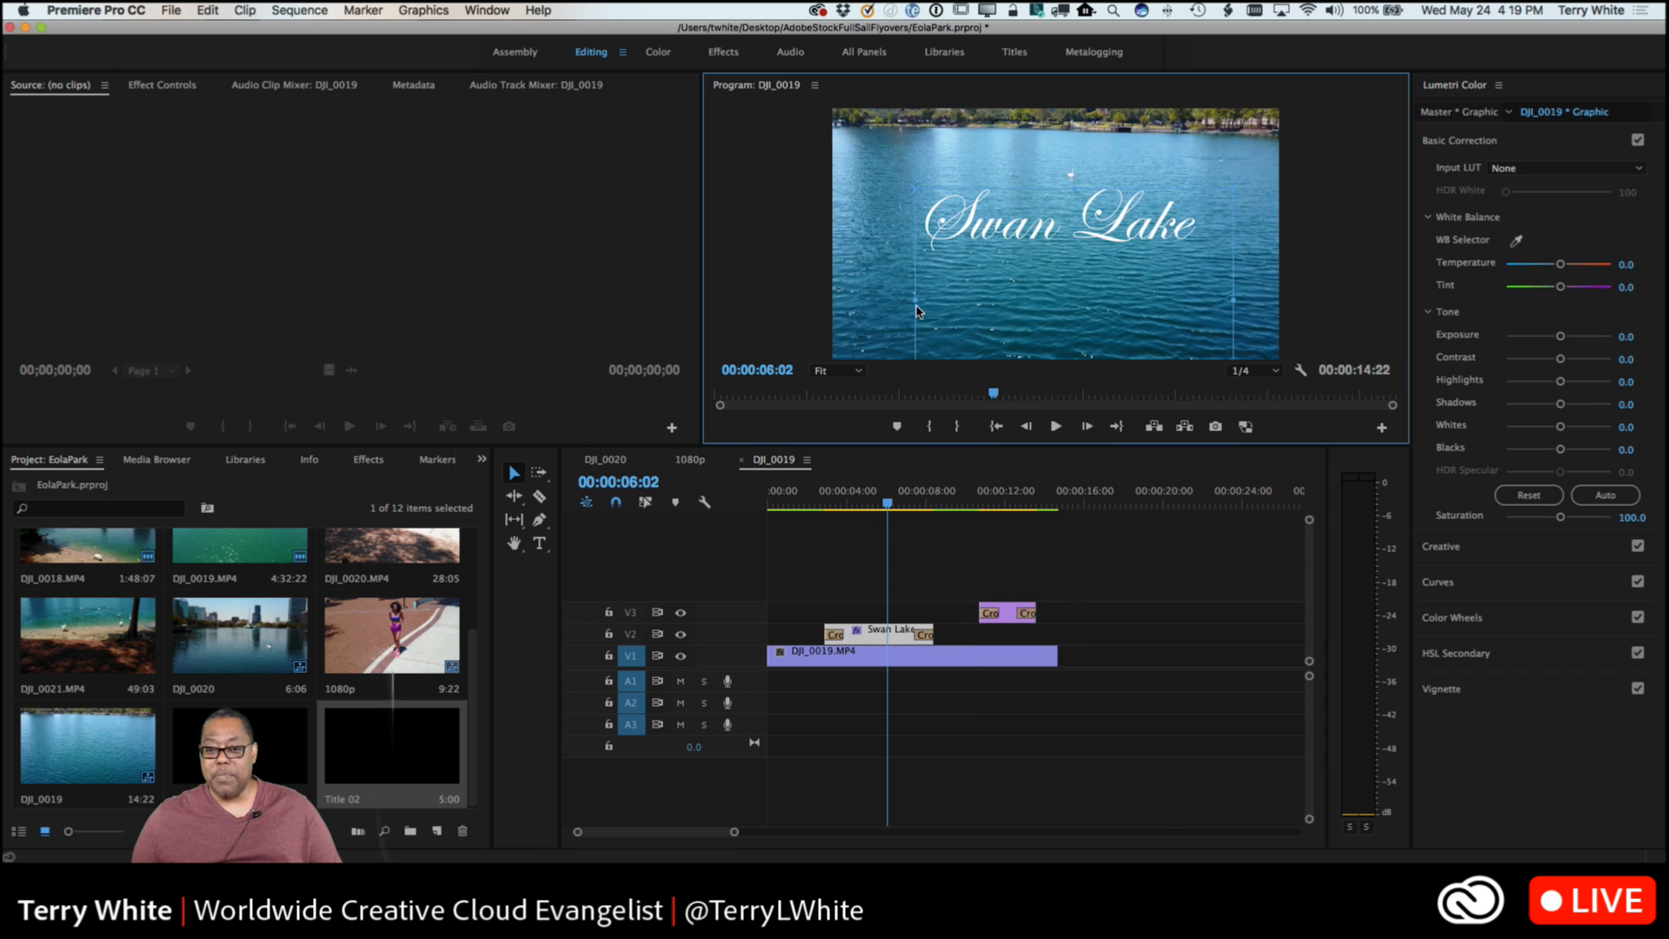
pyautogui.moveTo(898, 309); pyautogui.dragTo(835, 311)
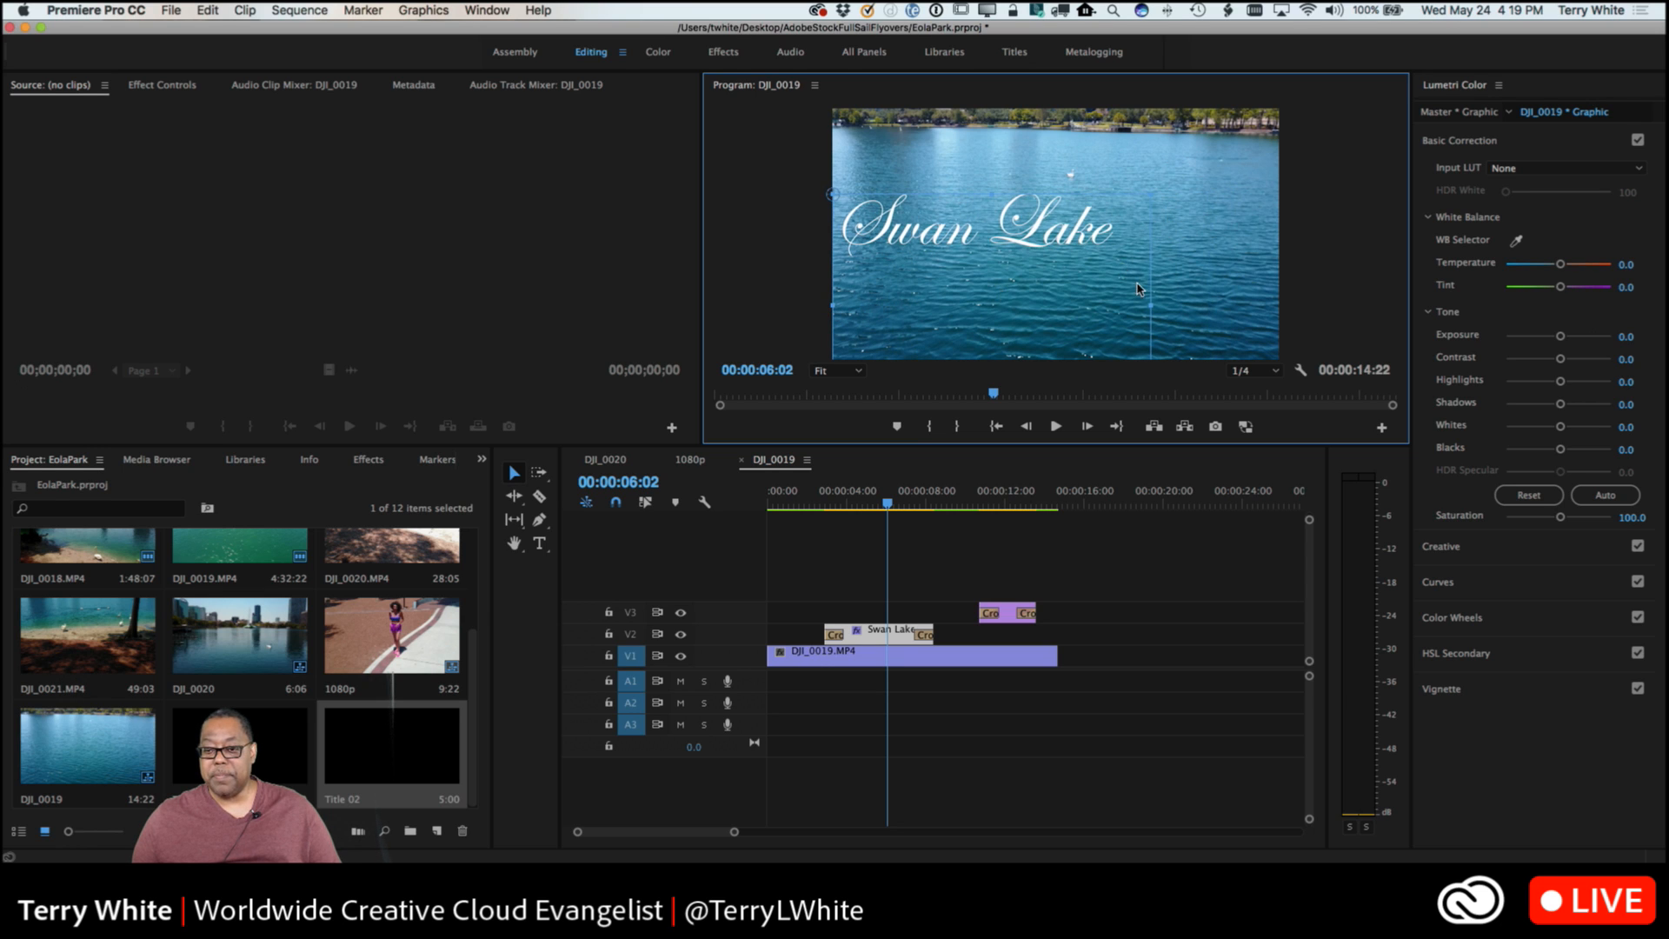
pyautogui.moveTo(1179, 300); pyautogui.dragTo(1279, 291)
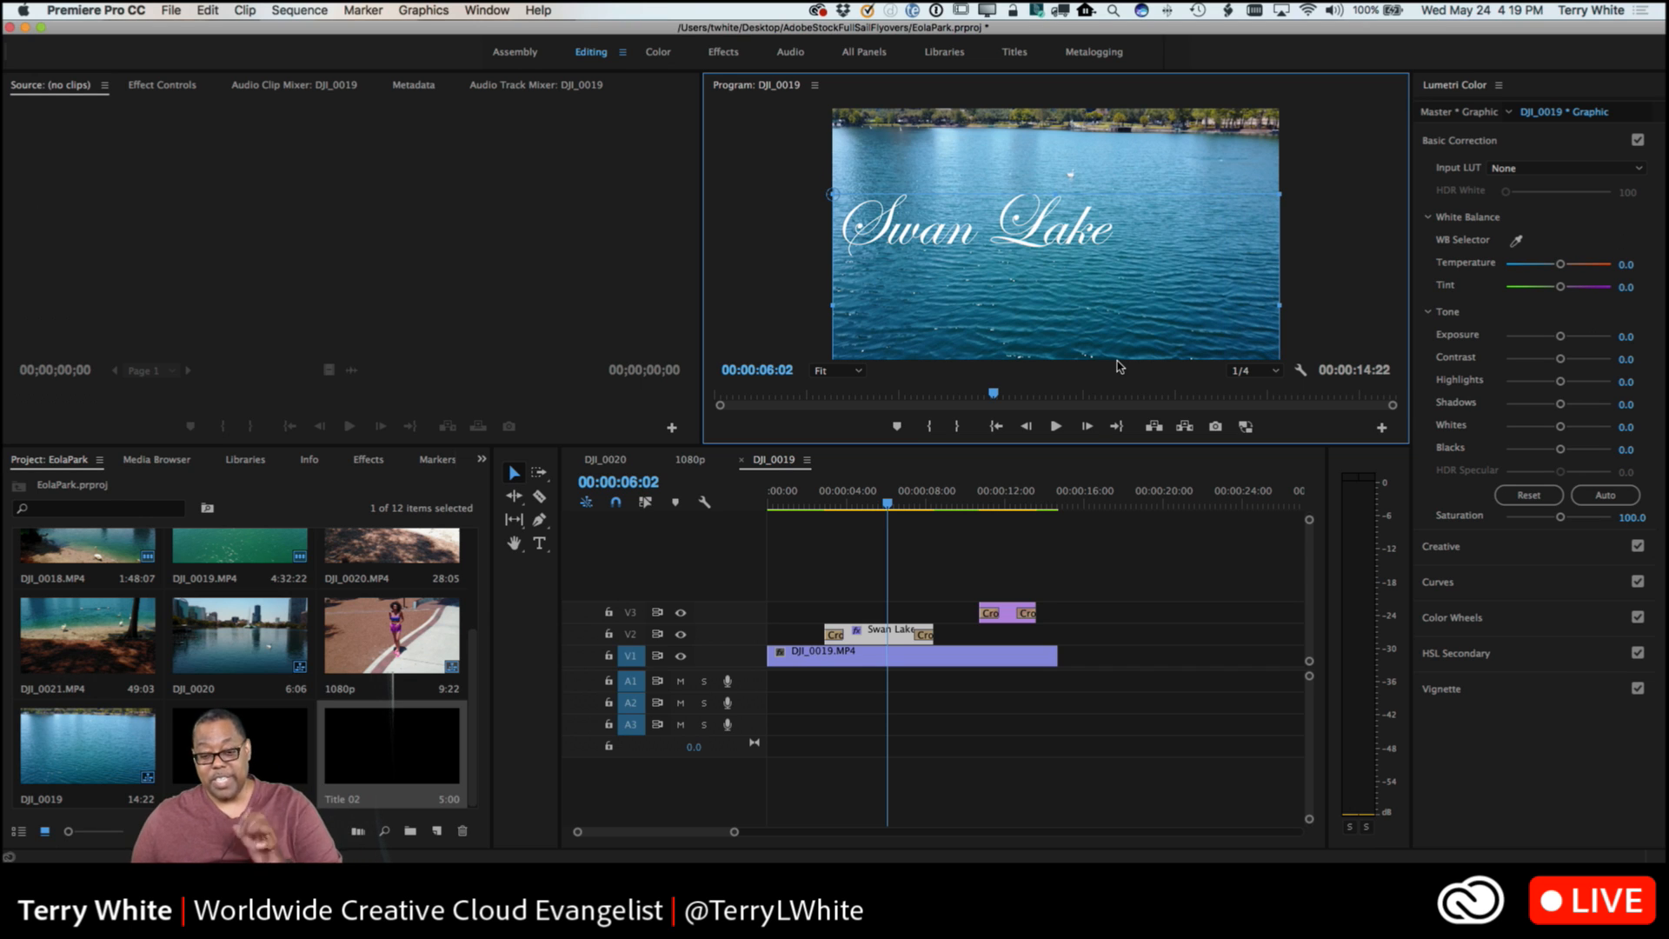
# Center-align the Swan Lake text within its full-width text box using Essential Graphics.
pyautogui.click(866, 636)
pyautogui.click(347, 7)
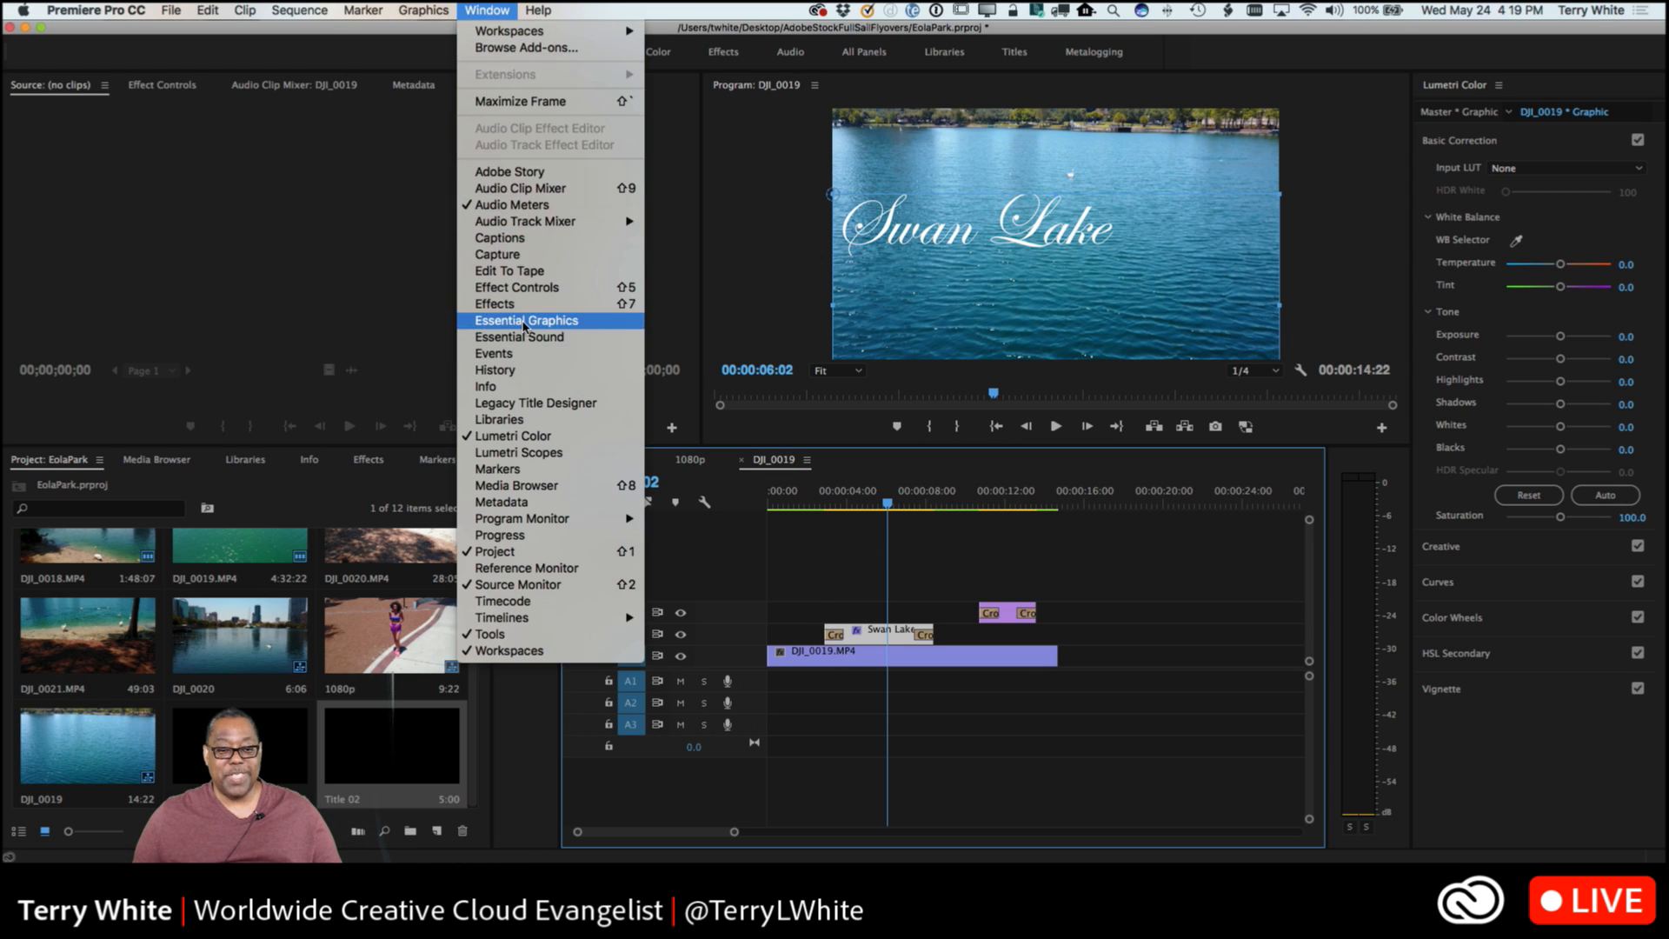
pyautogui.click(495, 320)
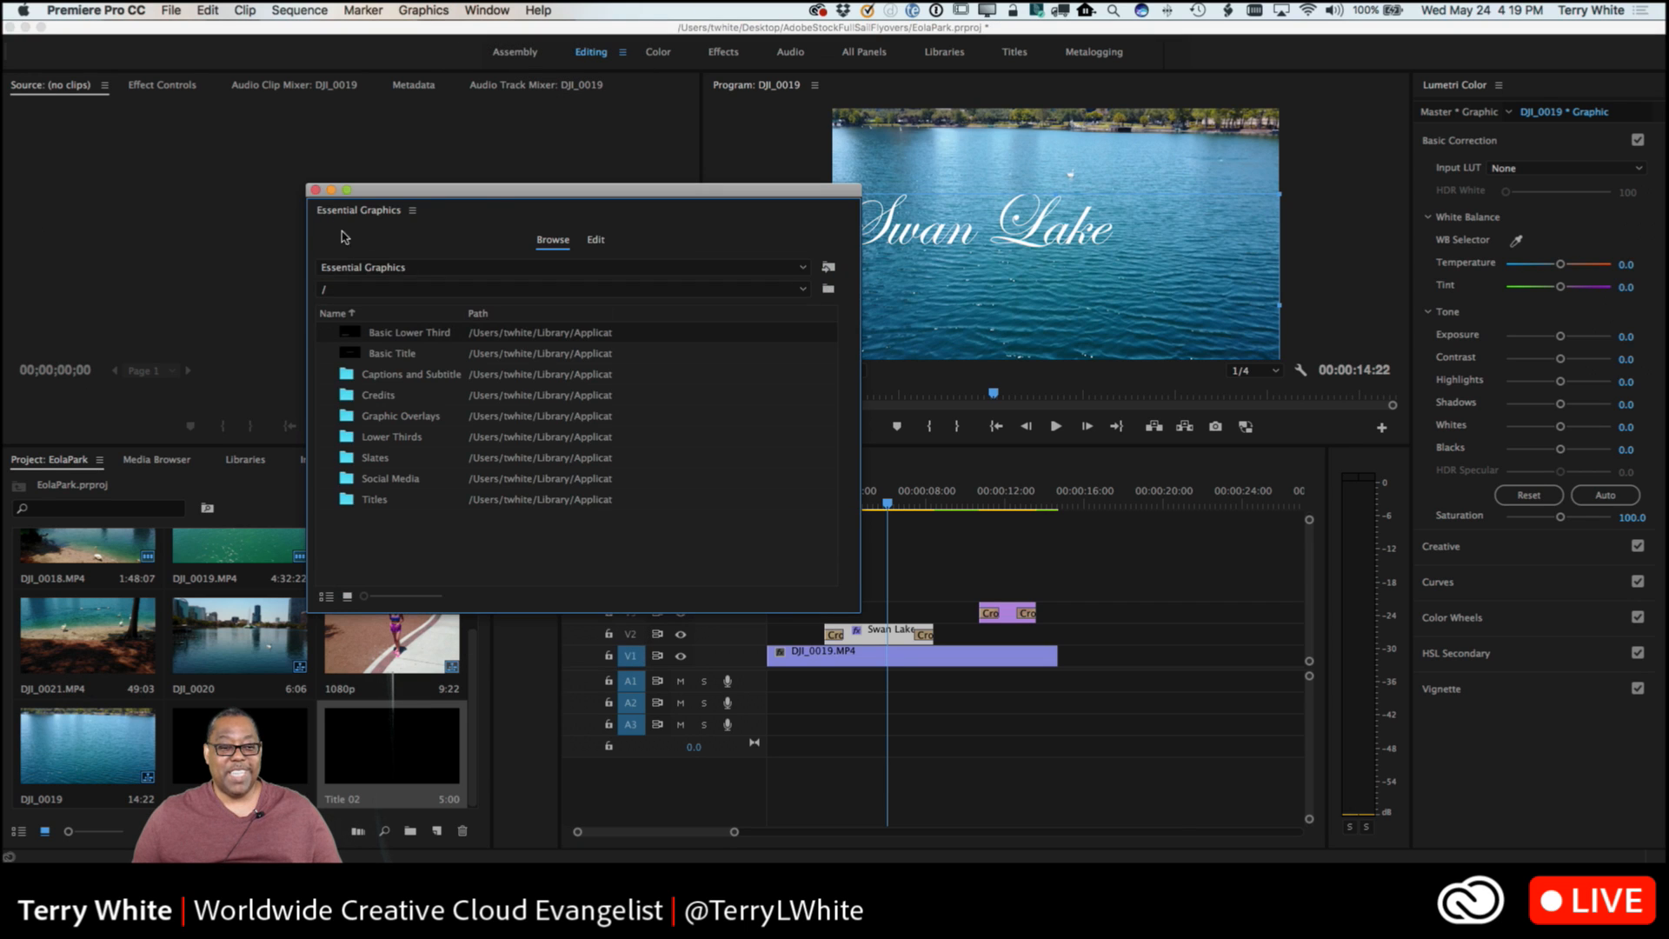
pyautogui.click(596, 242)
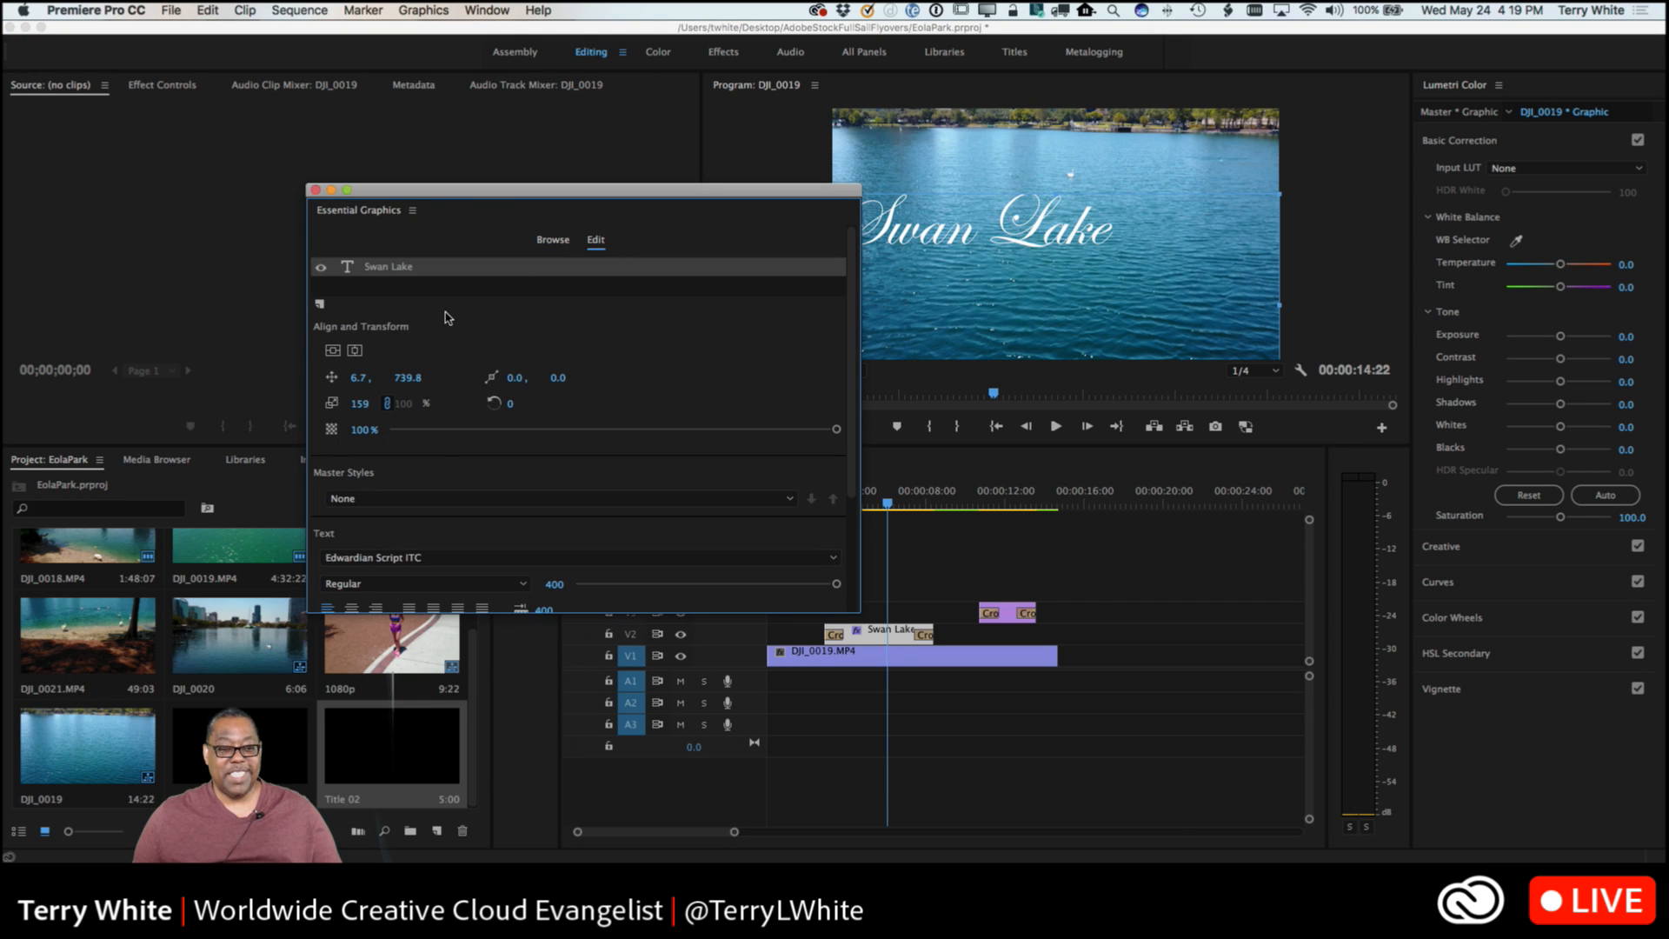
pyautogui.scroll(-2, 441, 443)
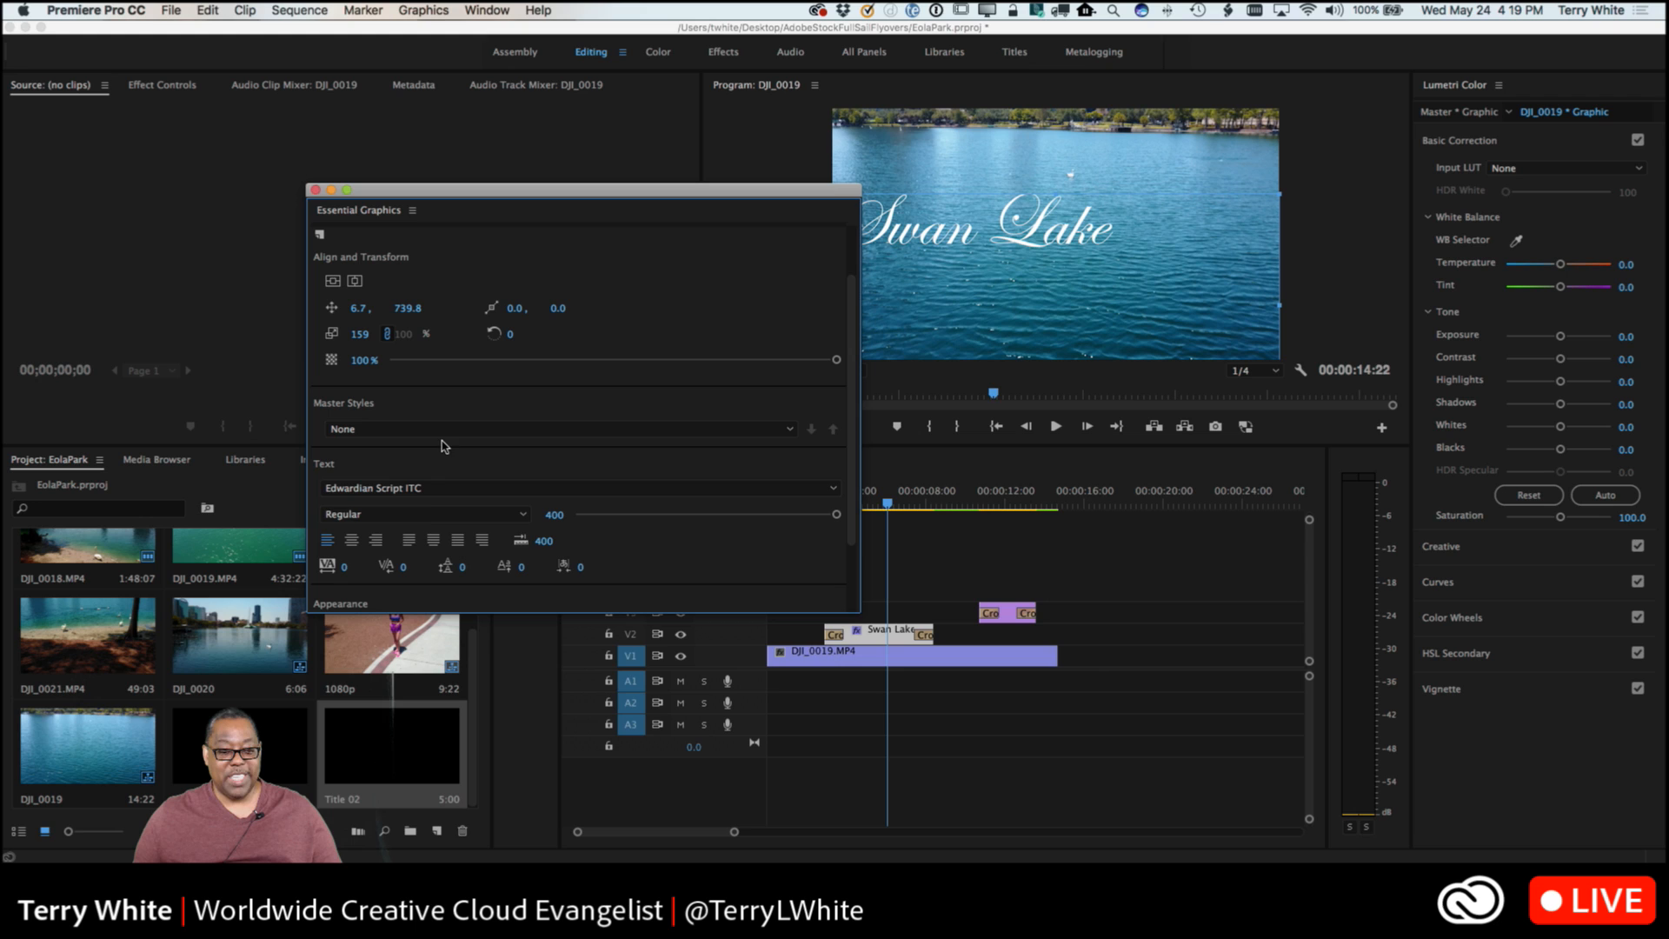
pyautogui.click(352, 540)
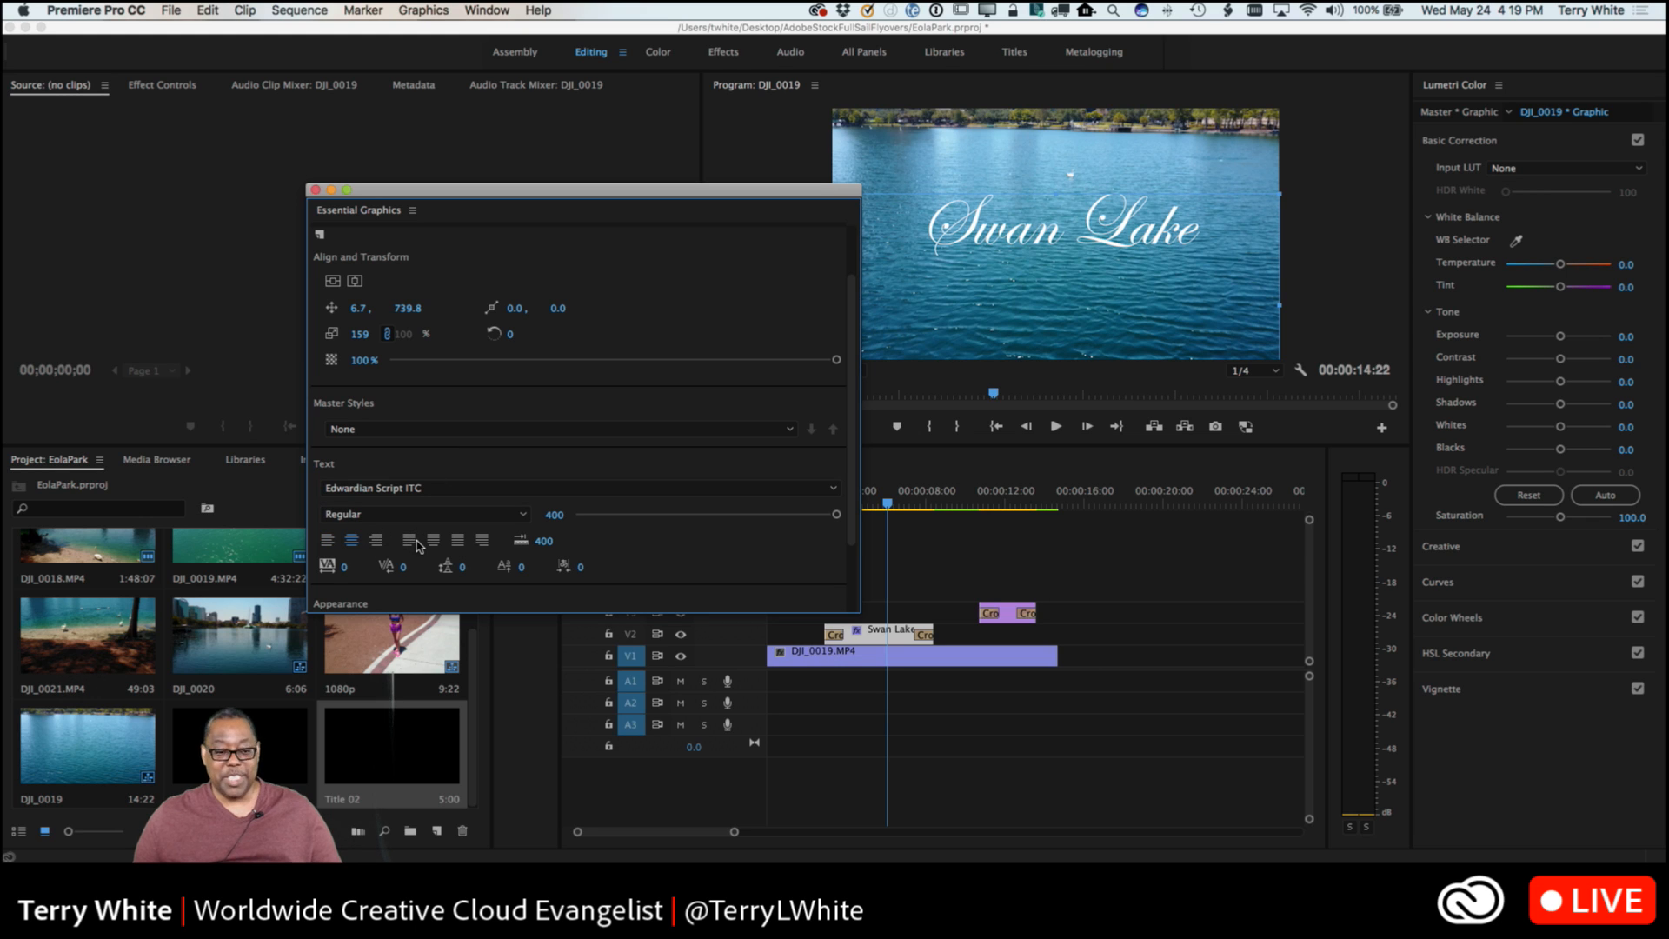
pyautogui.click(314, 190)
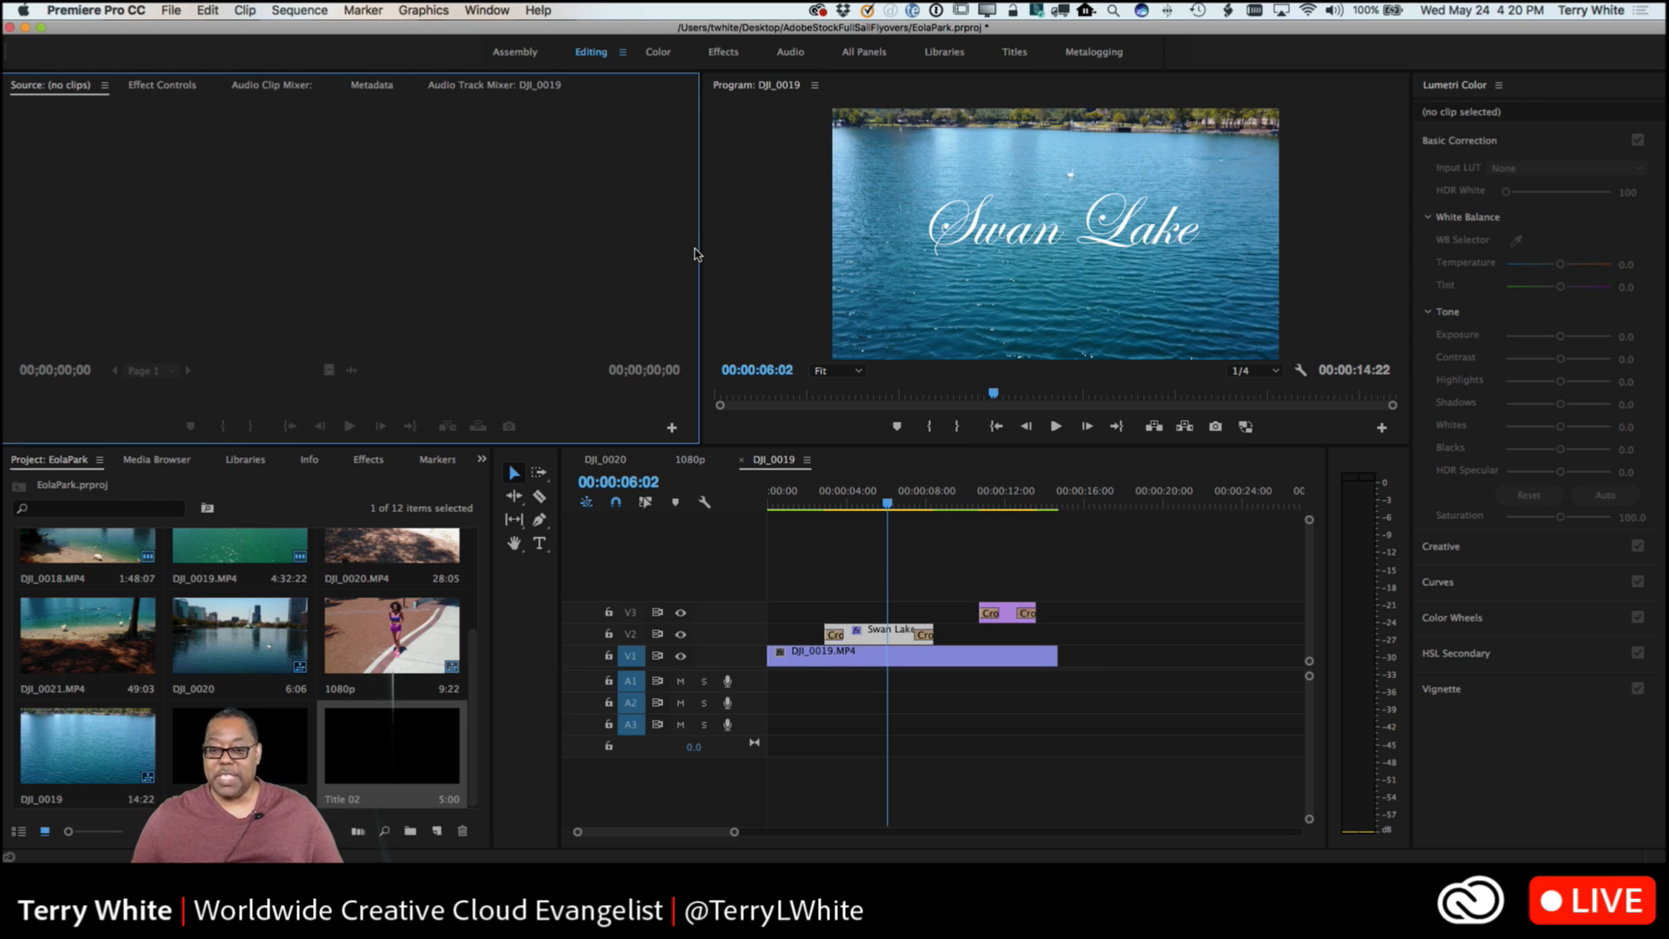
# Open the Creative Cloud Libraries and switch from the Adobe Stock library to Adobe Live.
pyautogui.click(235, 466)
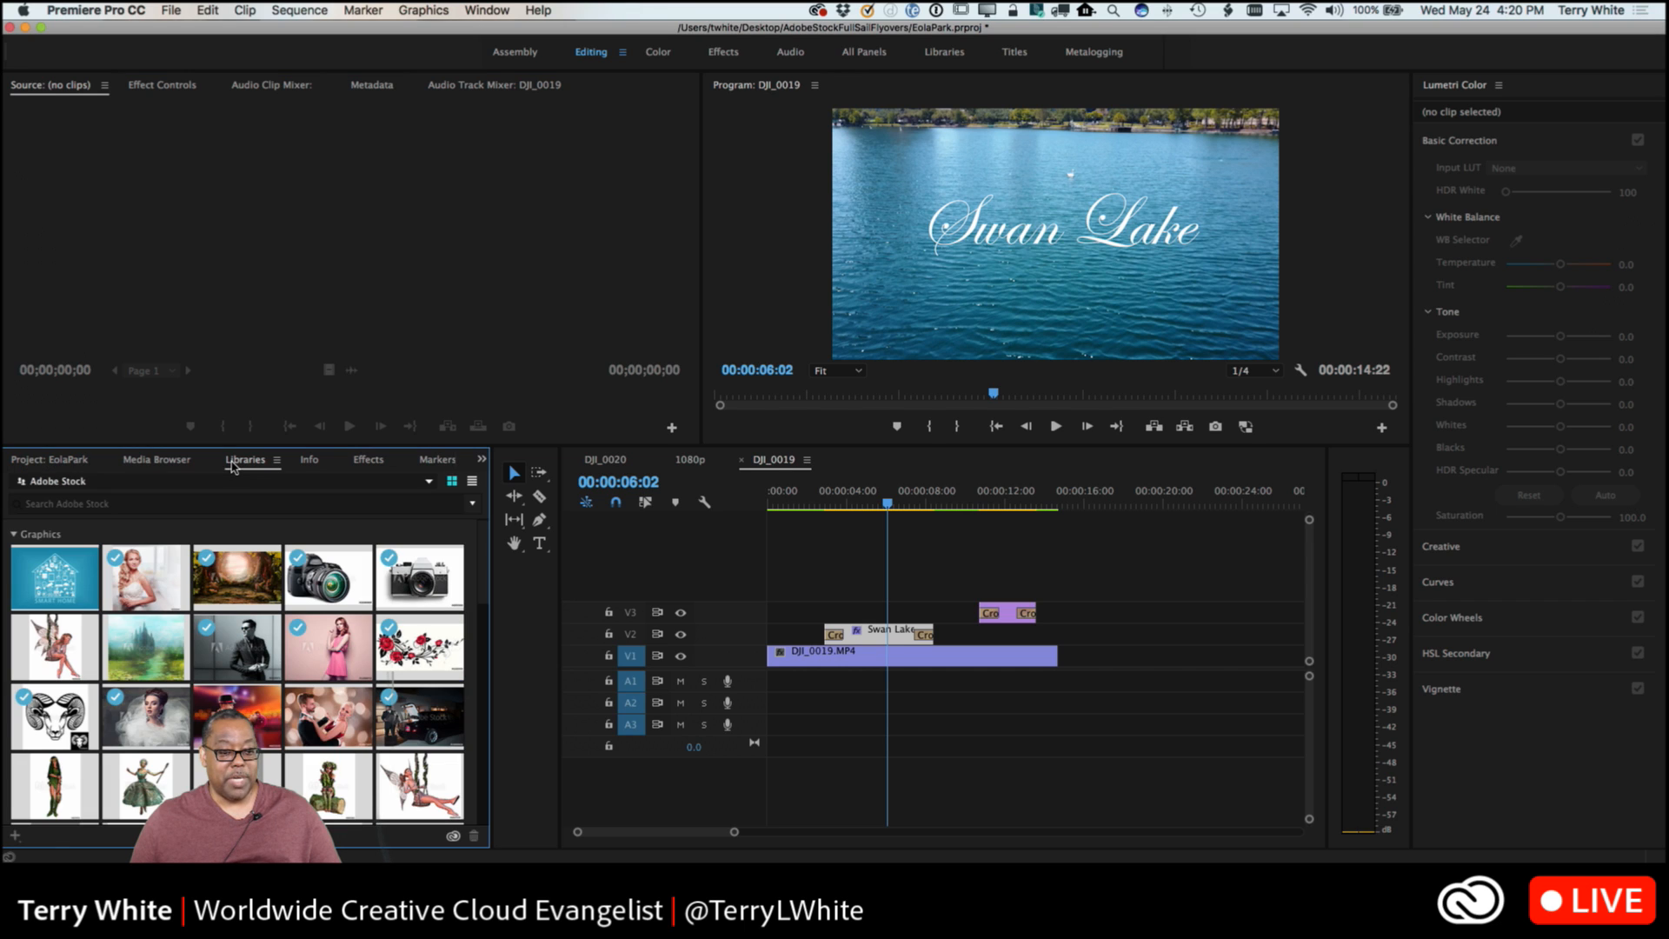
pyautogui.click(80, 484)
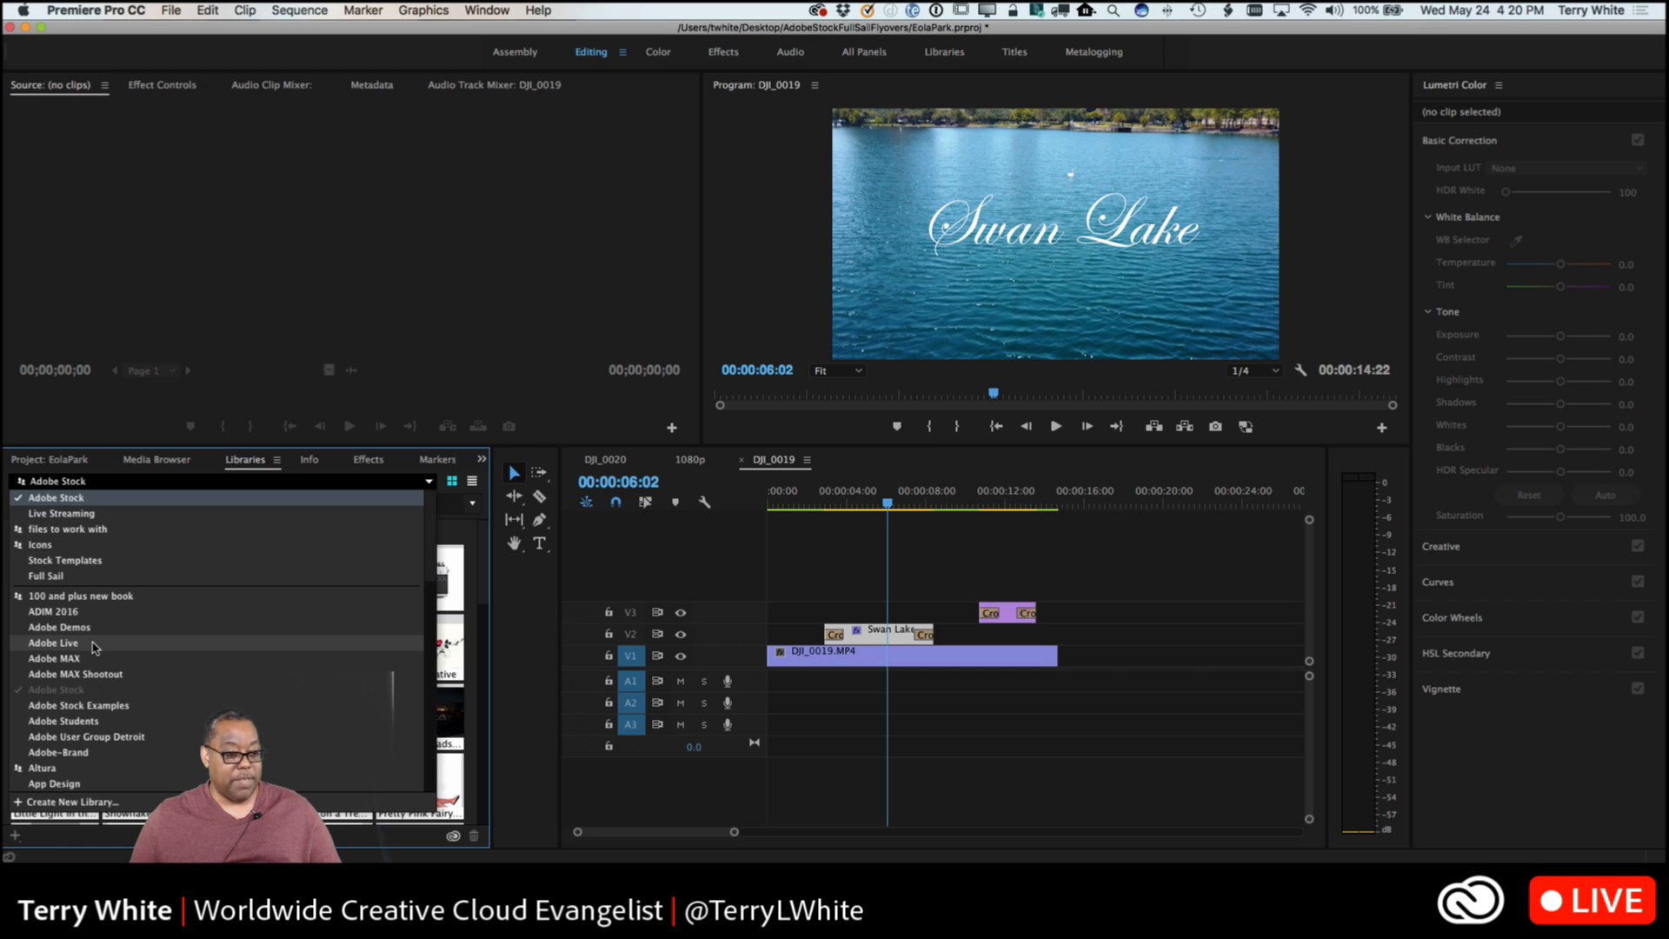
pyautogui.click(54, 643)
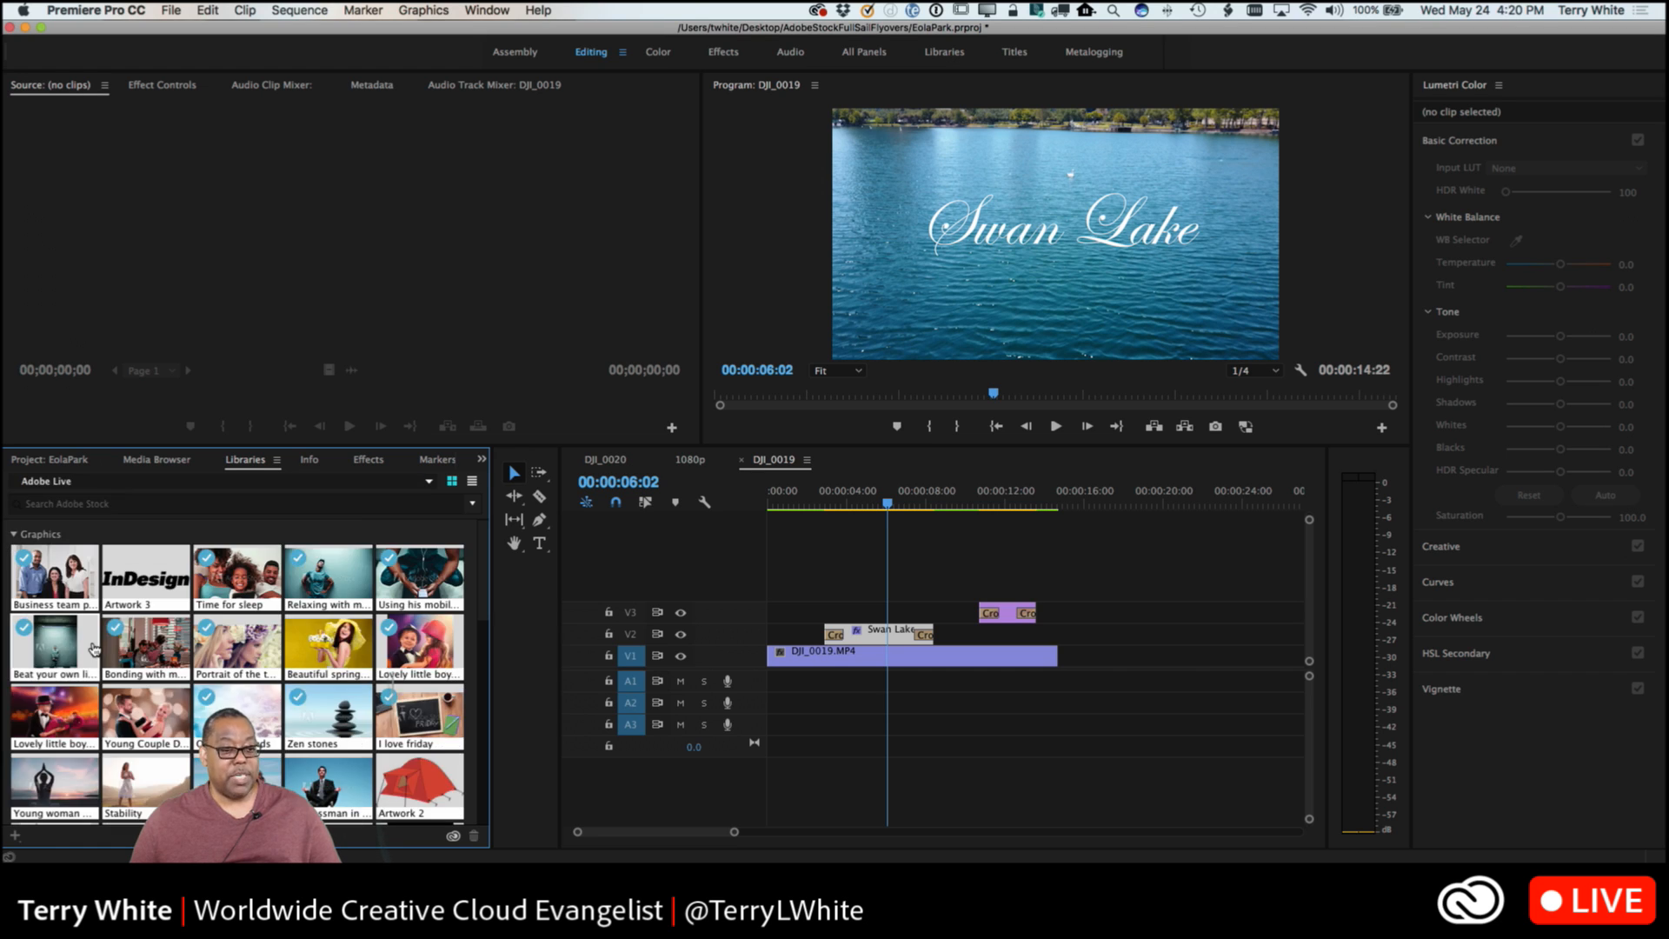
# Try to save the Swan Lake title clip from V2 into the Adobe Live library, checking its assets down to Patterns.
pyautogui.click(895, 640)
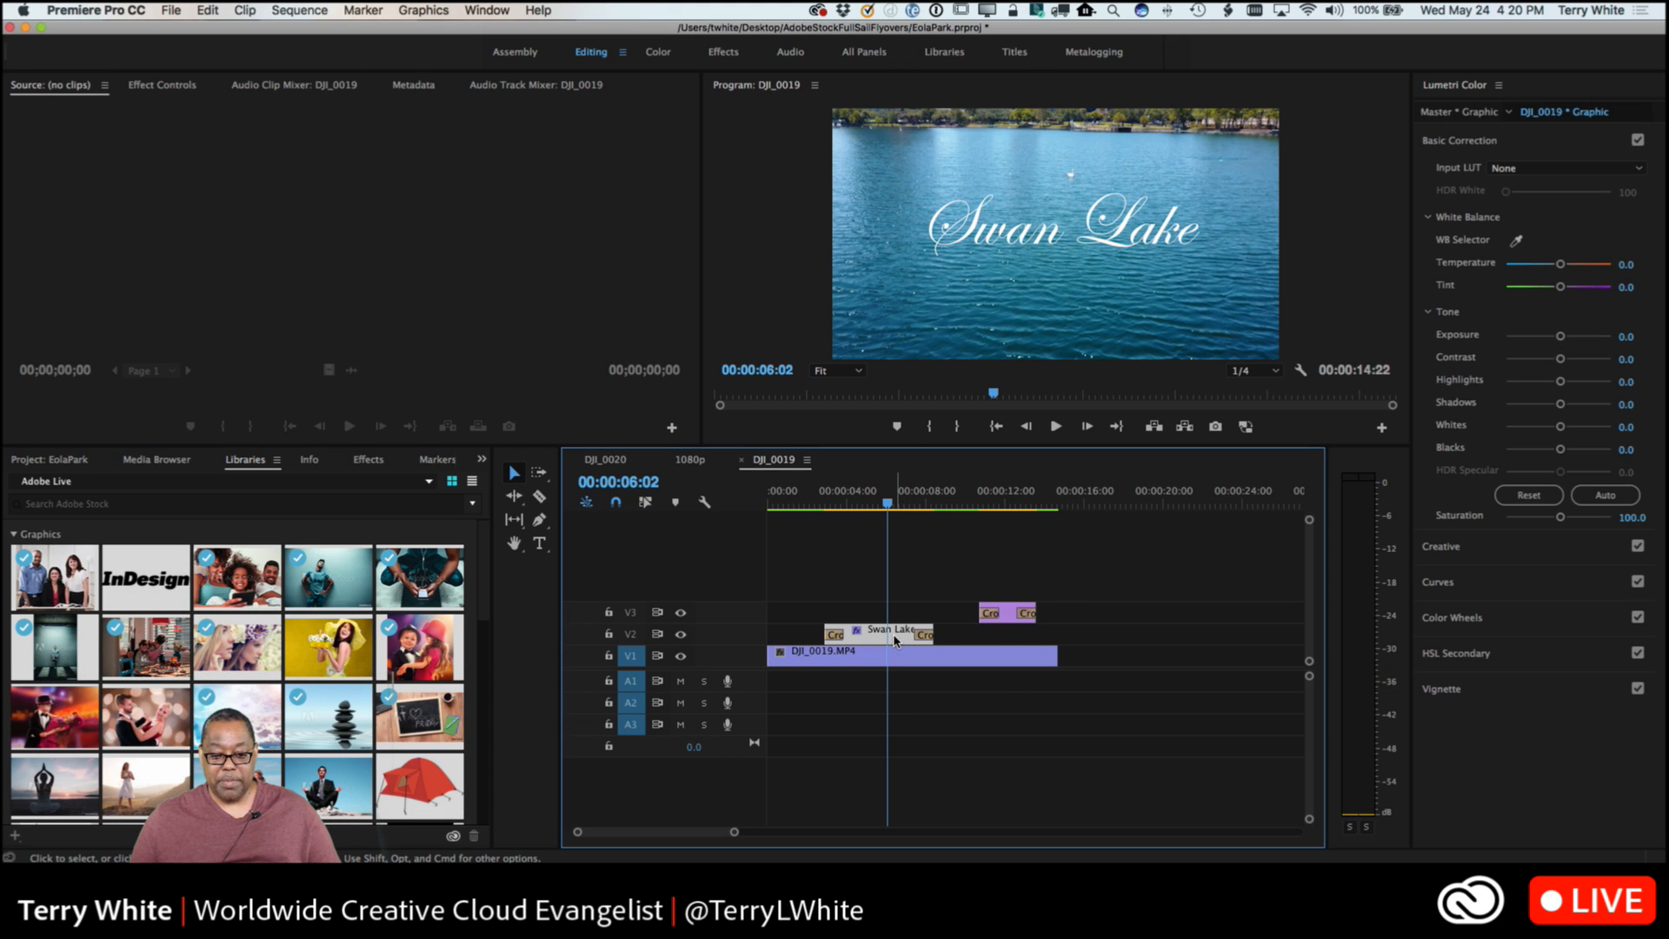
pyautogui.moveTo(895, 640); pyautogui.dragTo(405, 696)
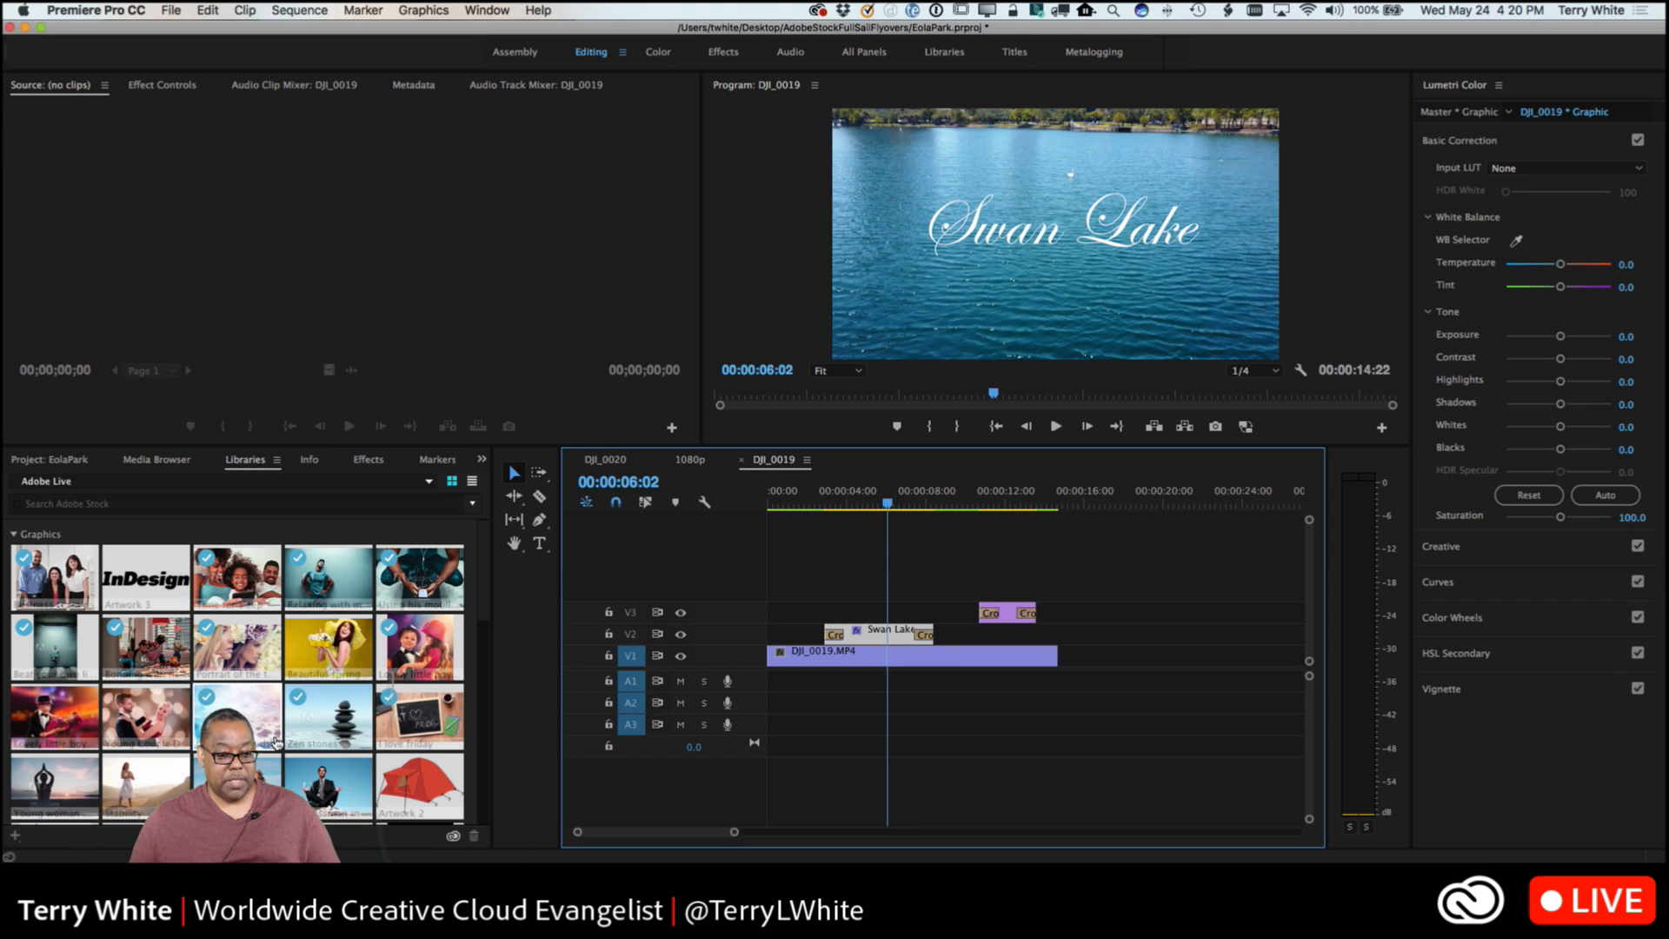
pyautogui.scroll(-10, 285, 740)
pyautogui.scroll(3, 315, 695)
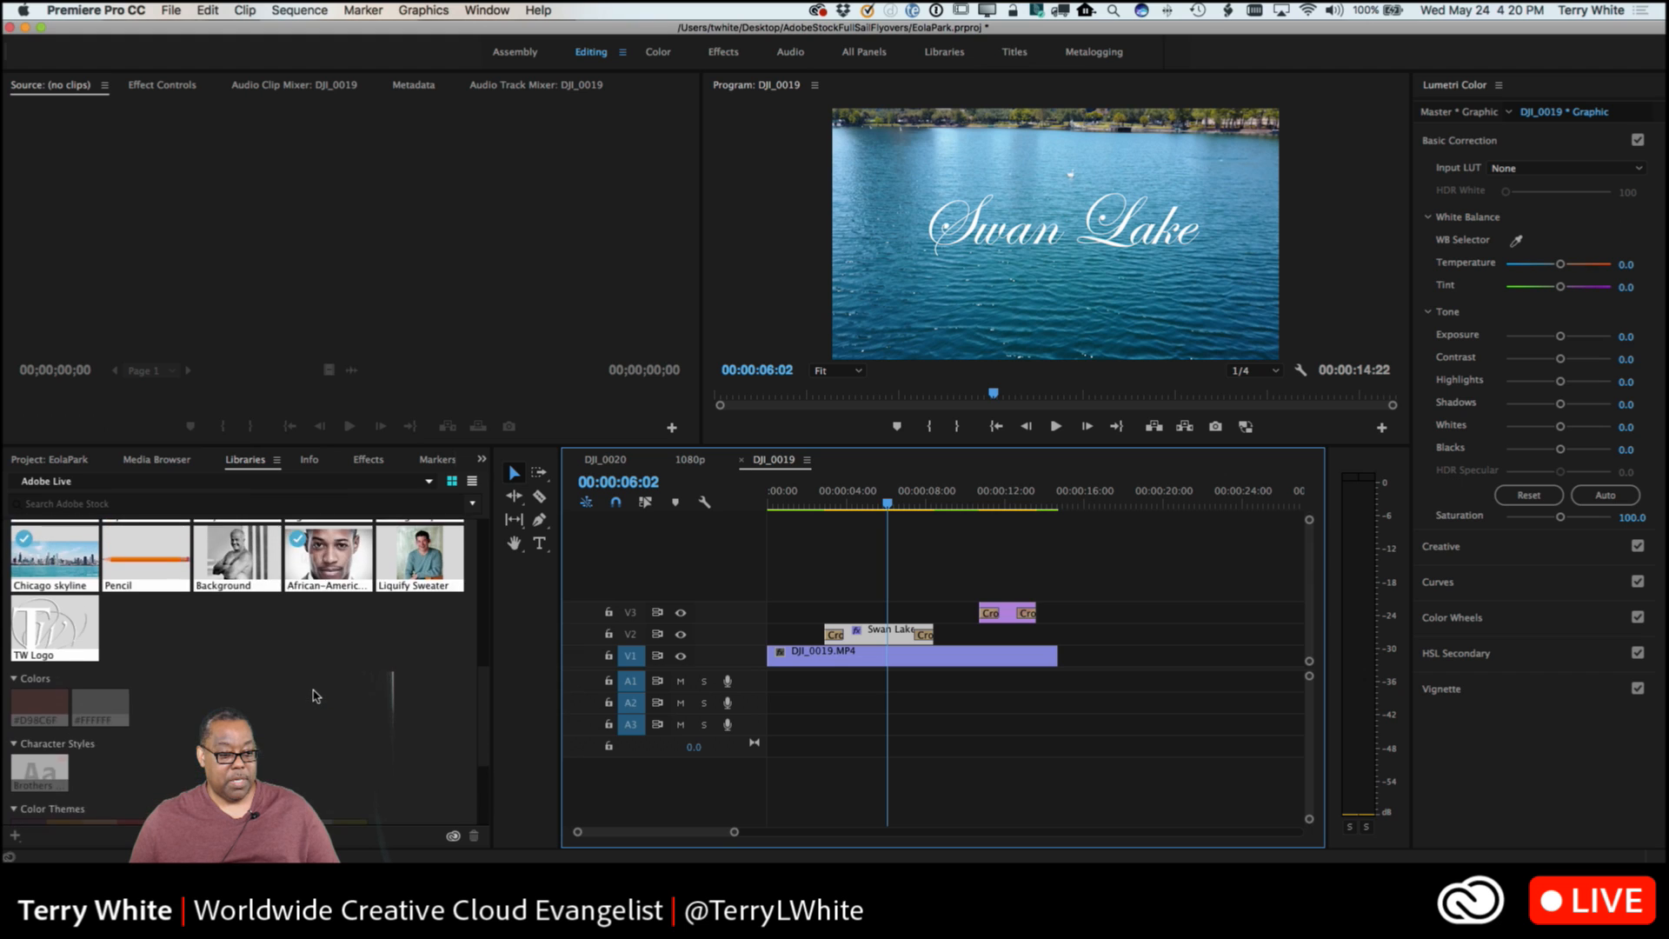
pyautogui.scroll(-4, 314, 691)
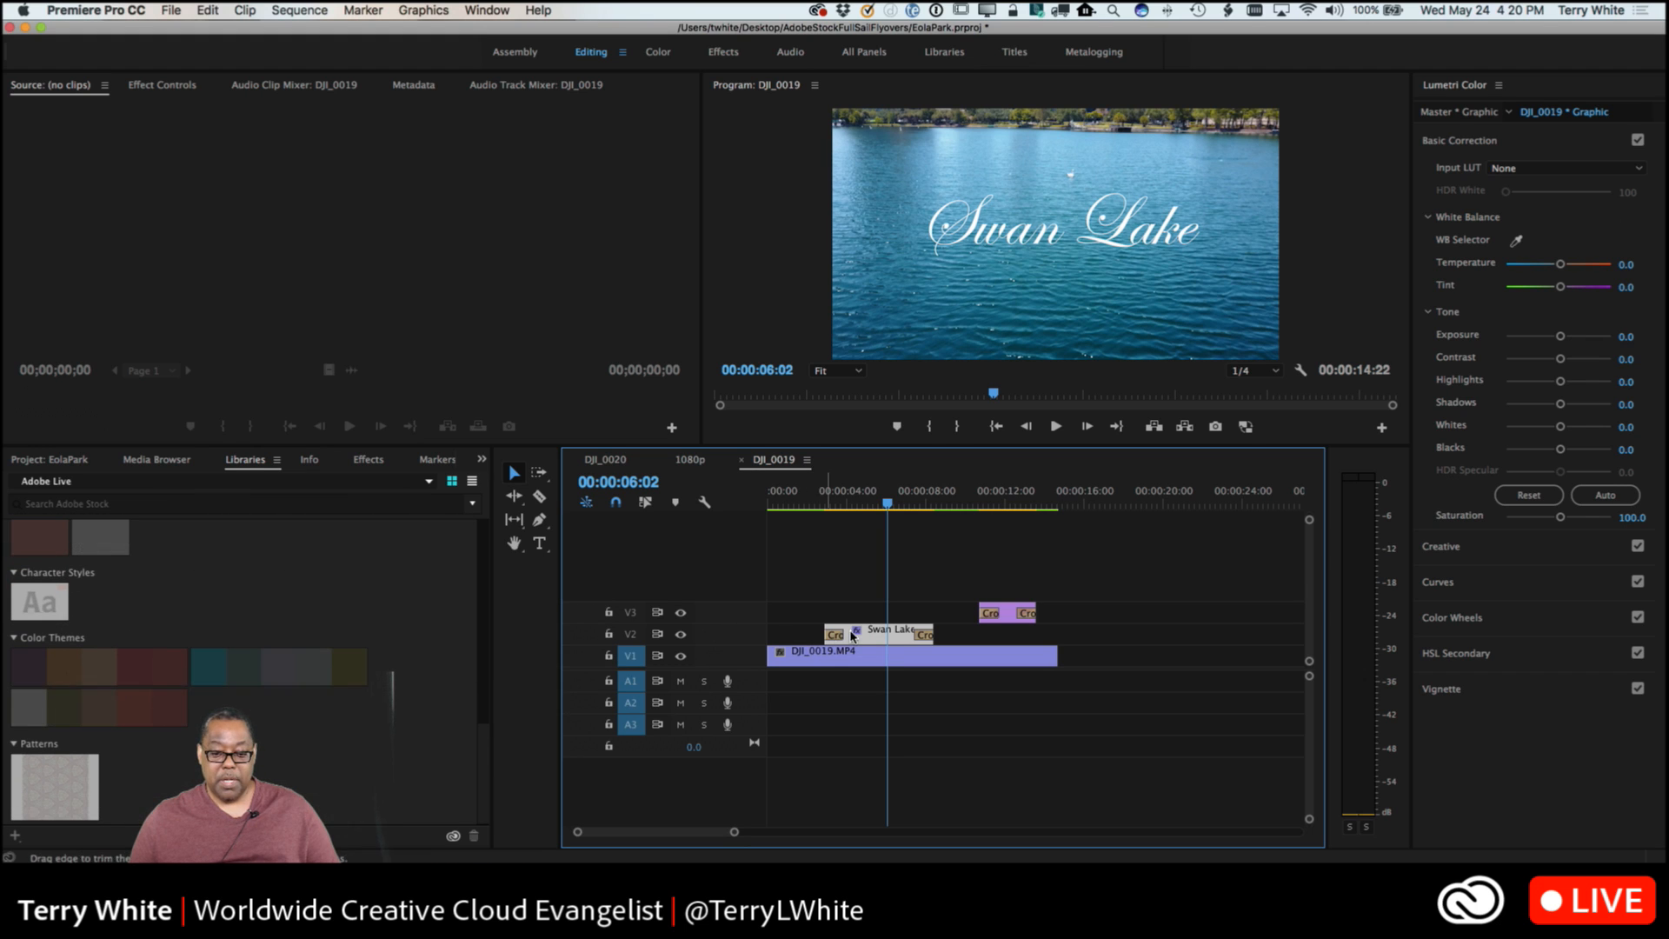
pyautogui.moveTo(861, 638); pyautogui.dragTo(354, 726)
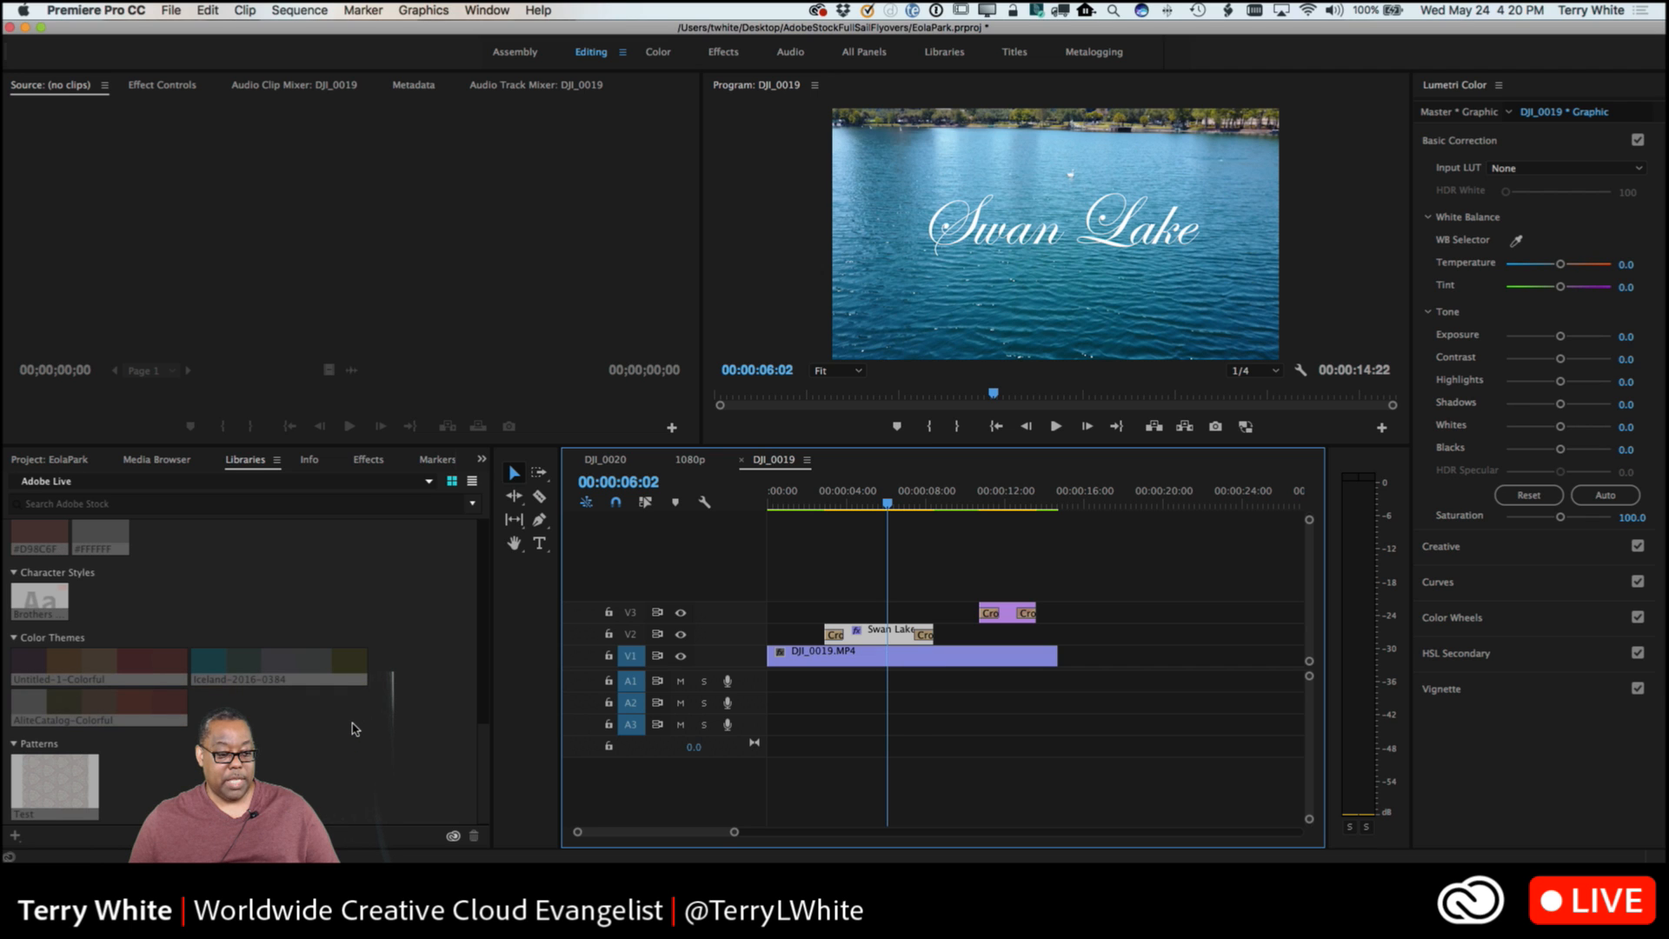
pyautogui.scroll(10, 357, 742)
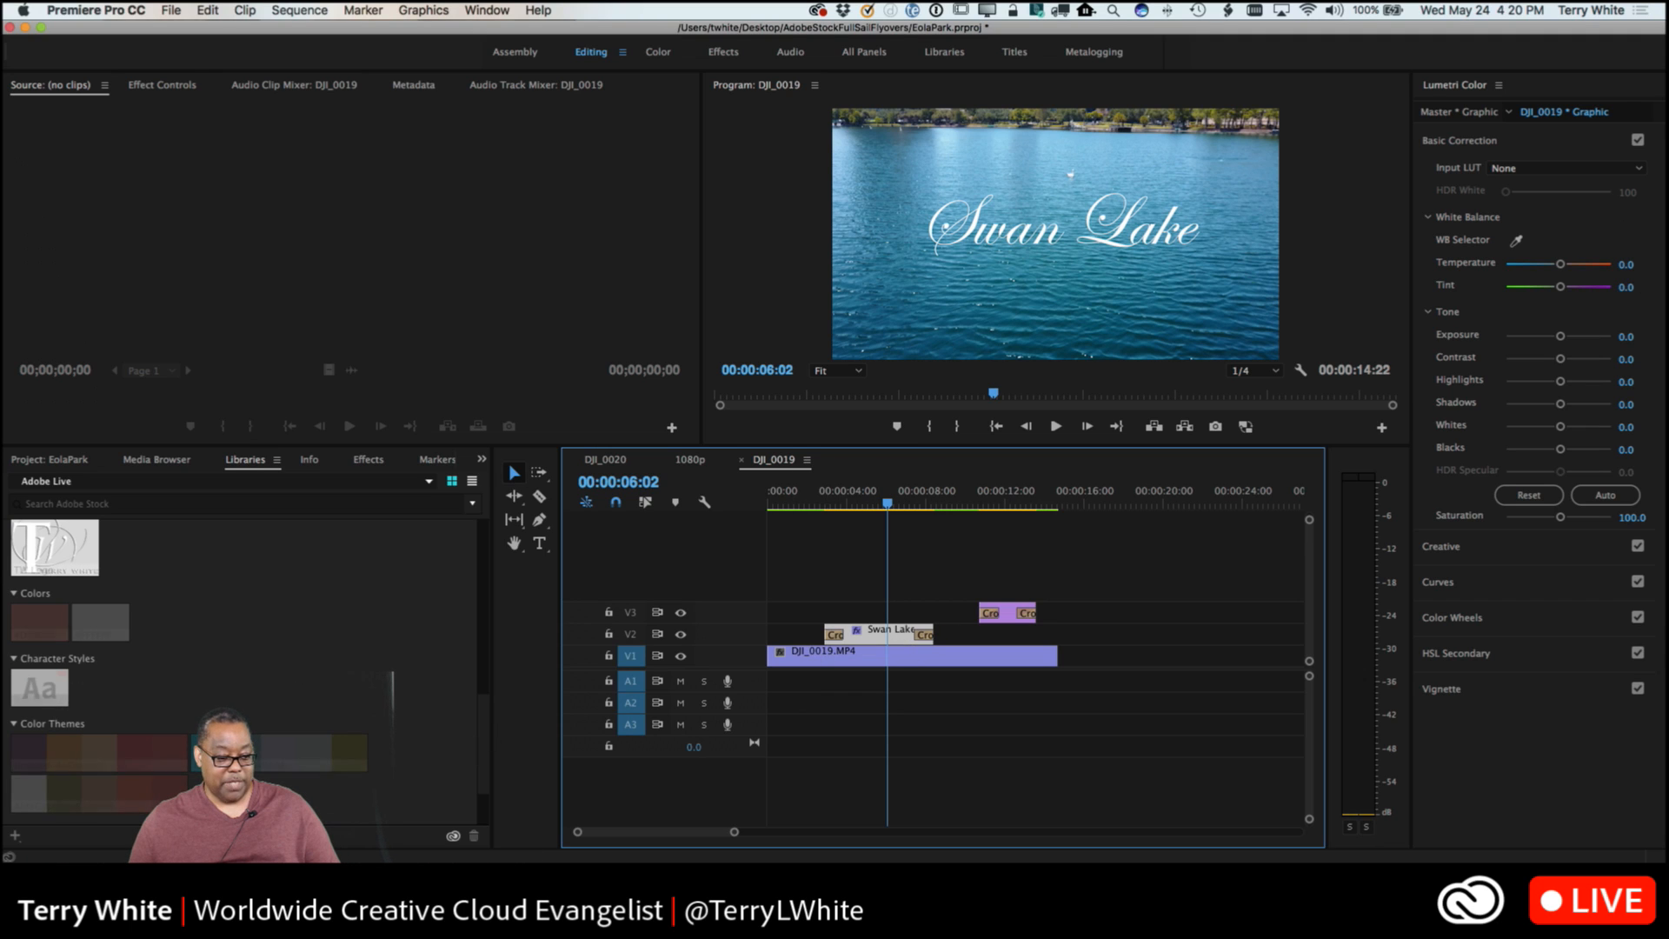
# Try the library's add-content command on the Swan Lake title, and reselect its text in the frame and its clip on V2.
pyautogui.click(15, 838)
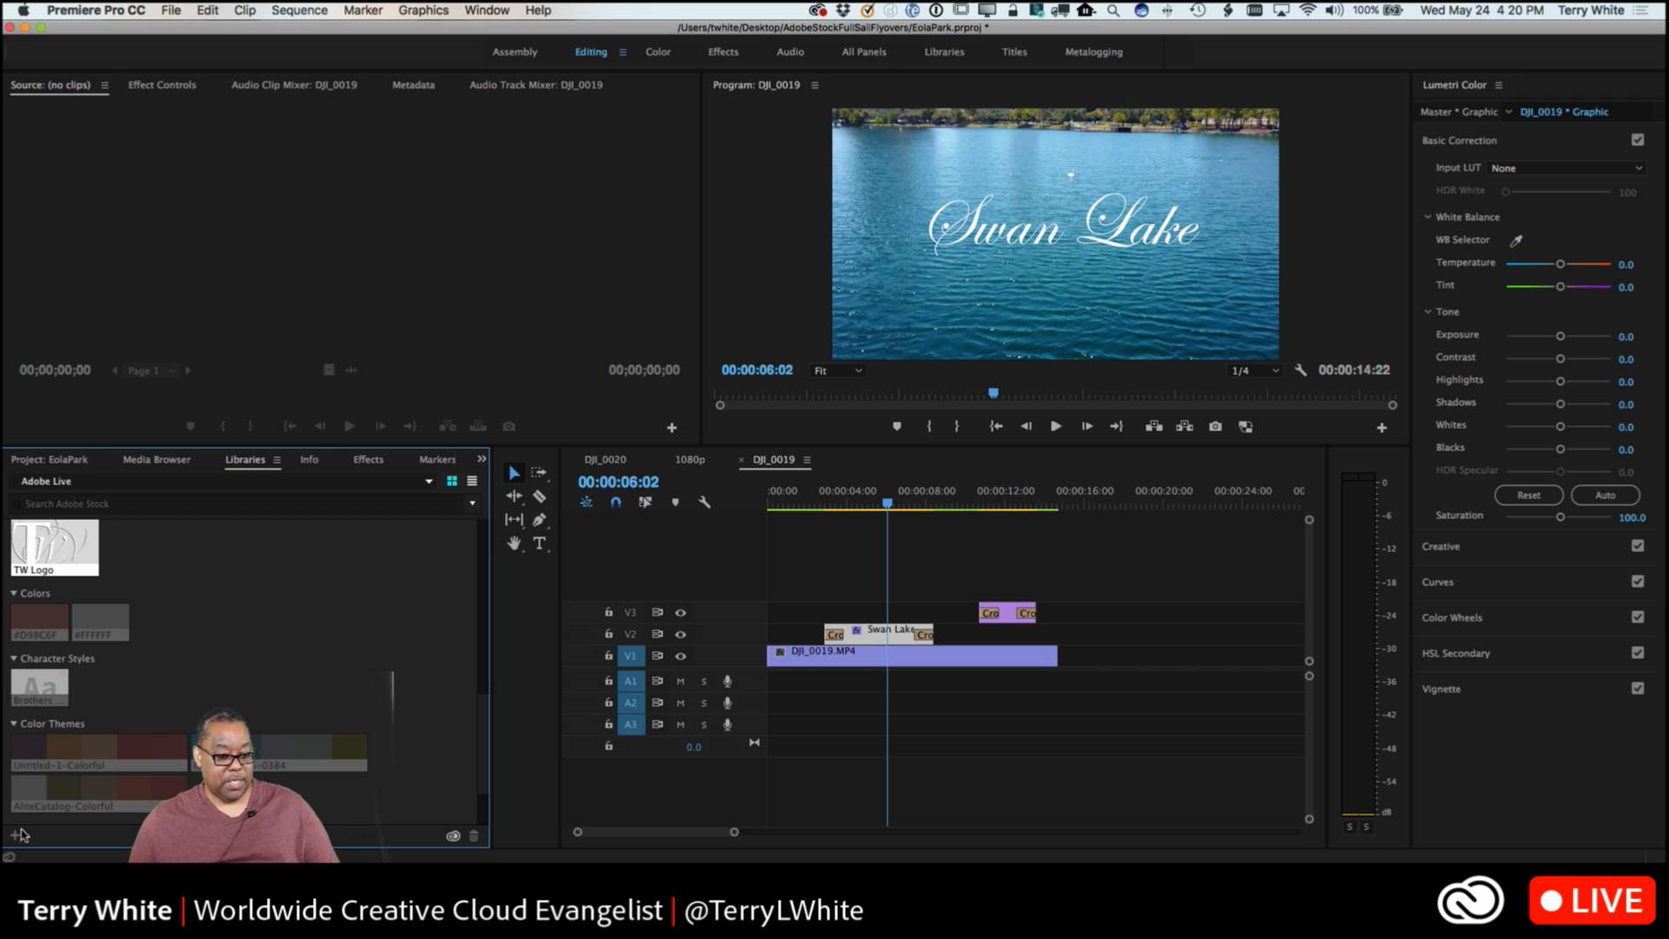
pyautogui.click(1008, 231)
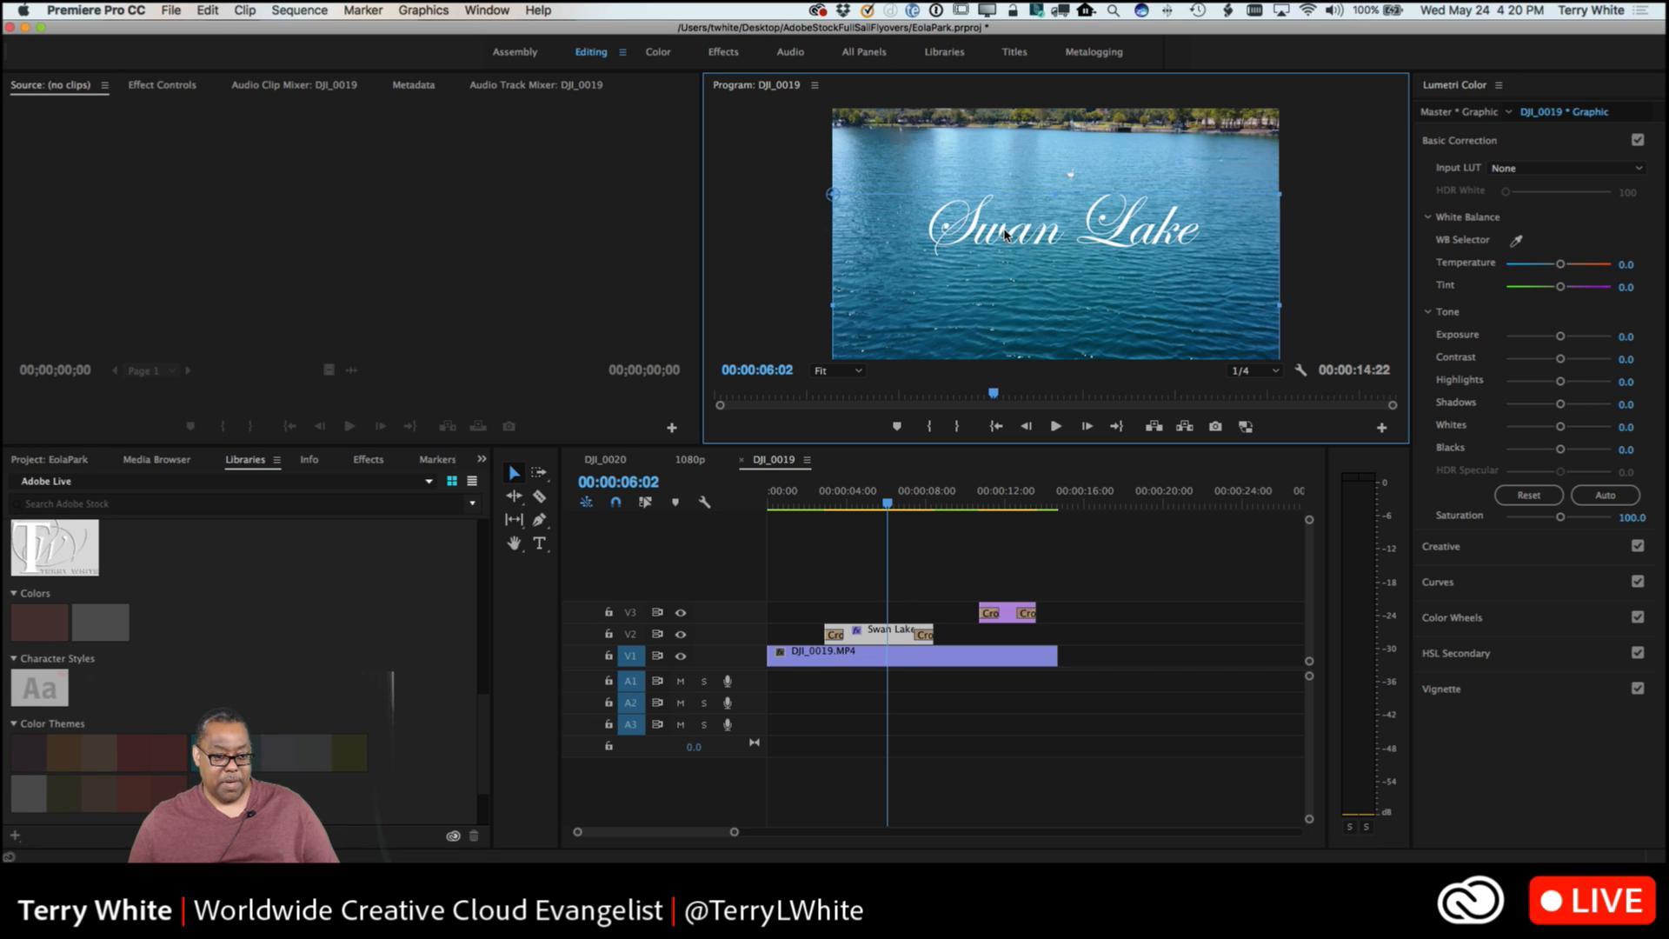
pyautogui.click(861, 639)
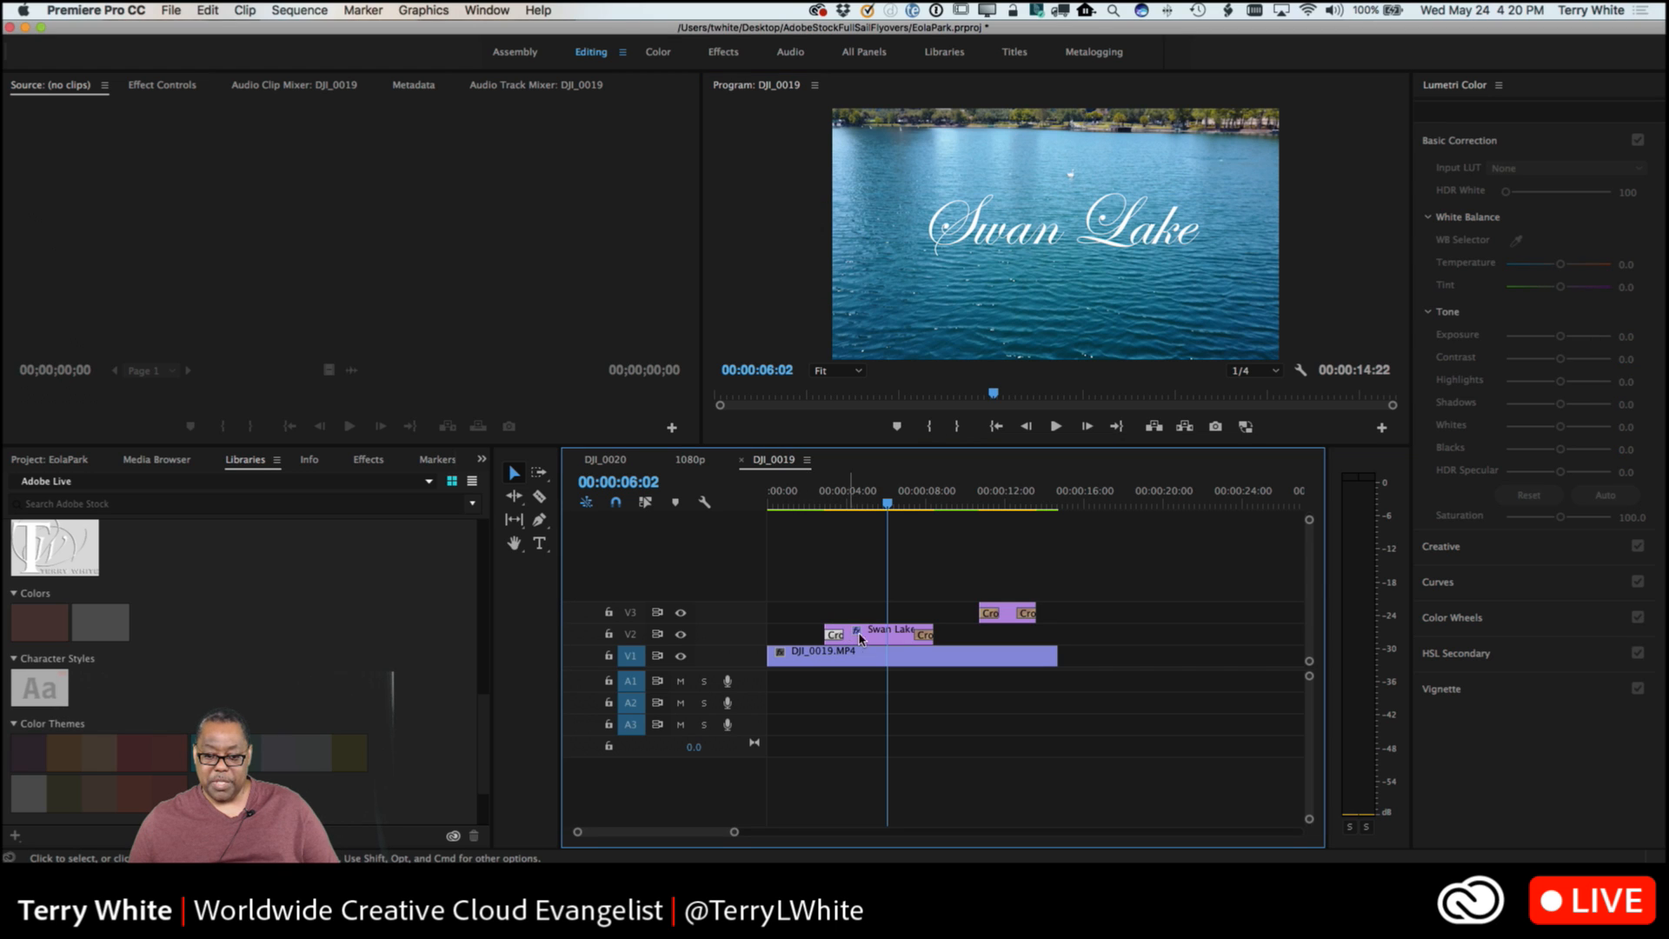
pyautogui.click(866, 639)
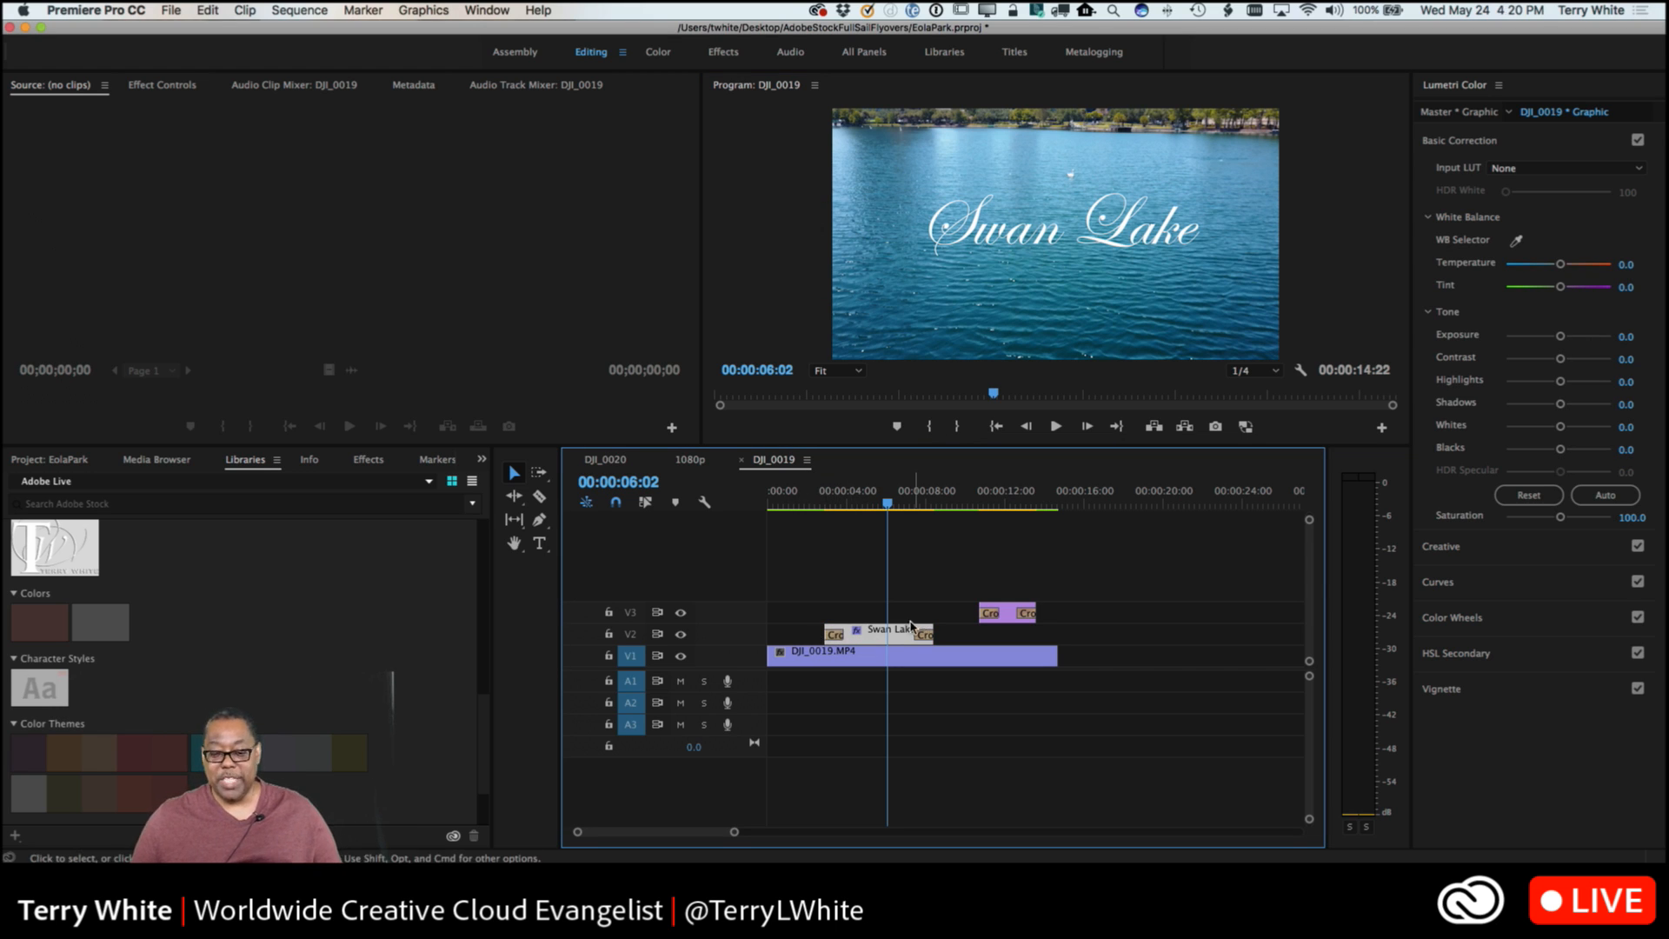
# Add The End title clip from V3 to the Adobe Live library.
pyautogui.click(374, 622)
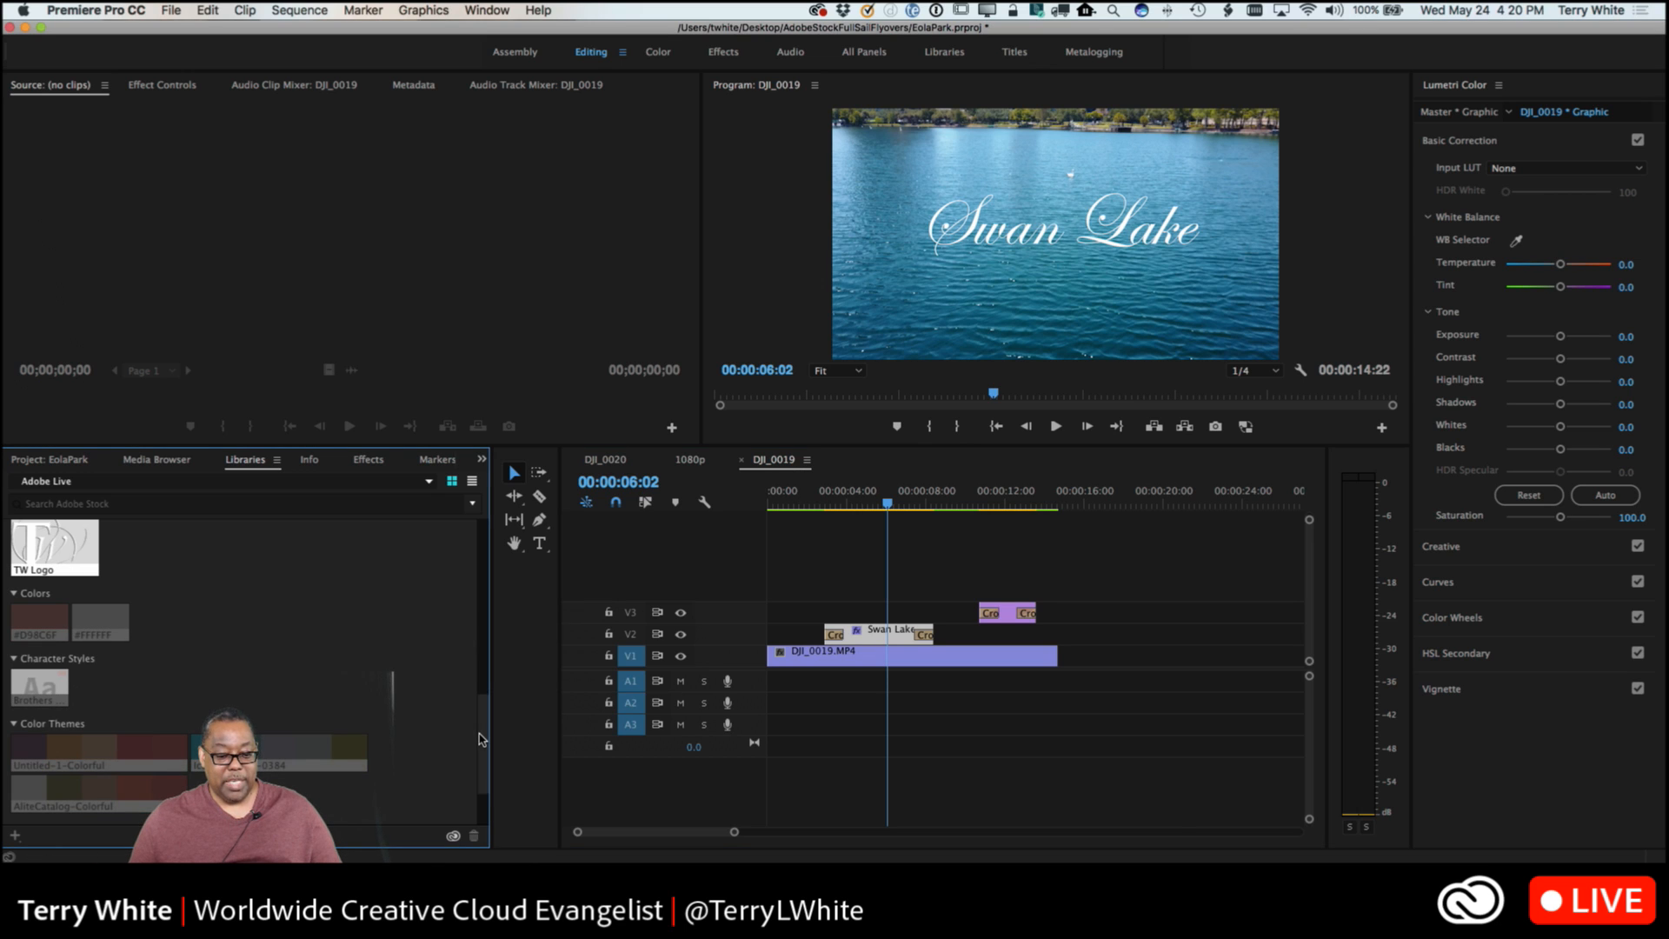
pyautogui.moveTo(479, 738); pyautogui.dragTo(479, 787)
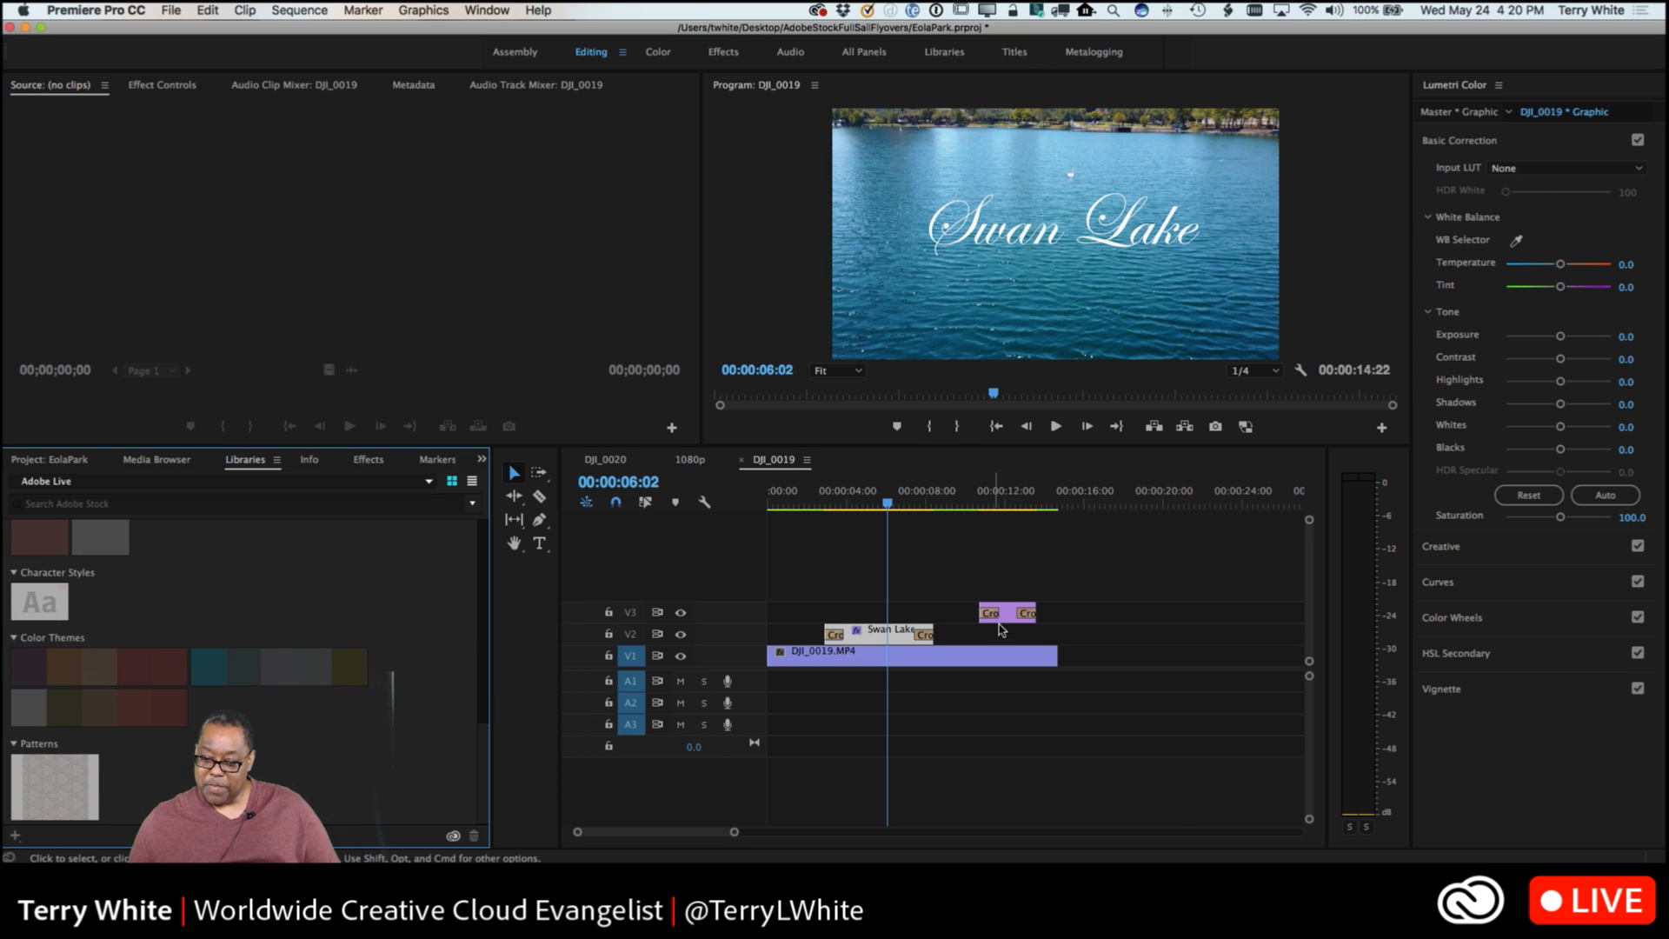
pyautogui.click(1011, 618)
pyautogui.moveTo(1011, 618); pyautogui.dragTo(415, 678)
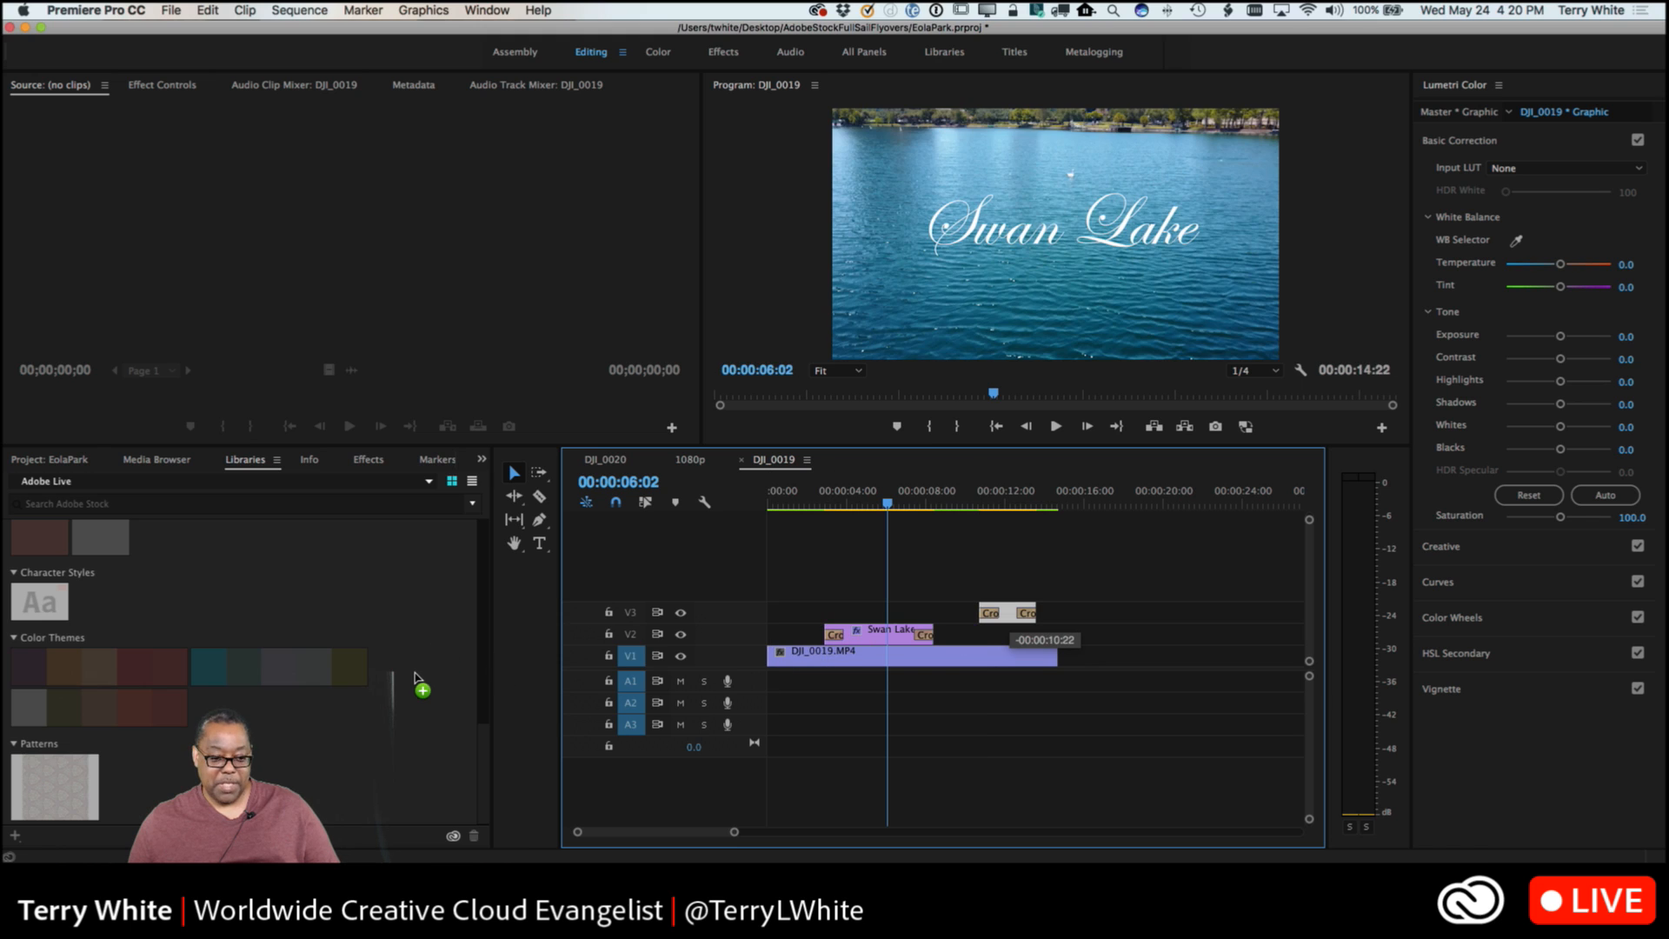